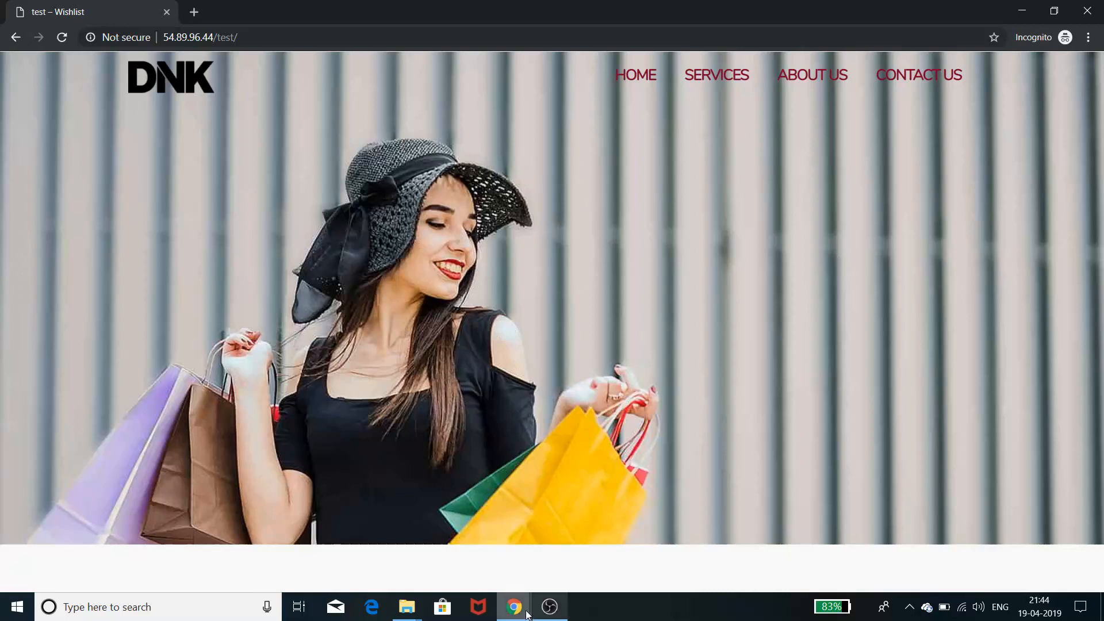
Switch to the WordPress page editor for the test page and set its template to Elementor Canvas.
mouse_move(514, 605)
click(467, 548)
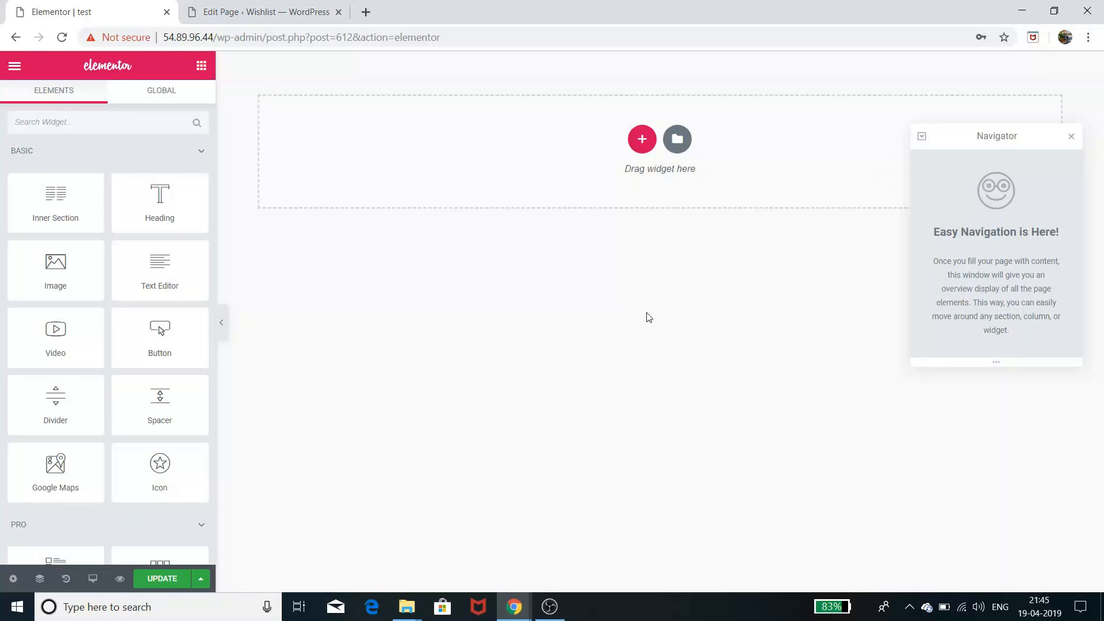
click(264, 14)
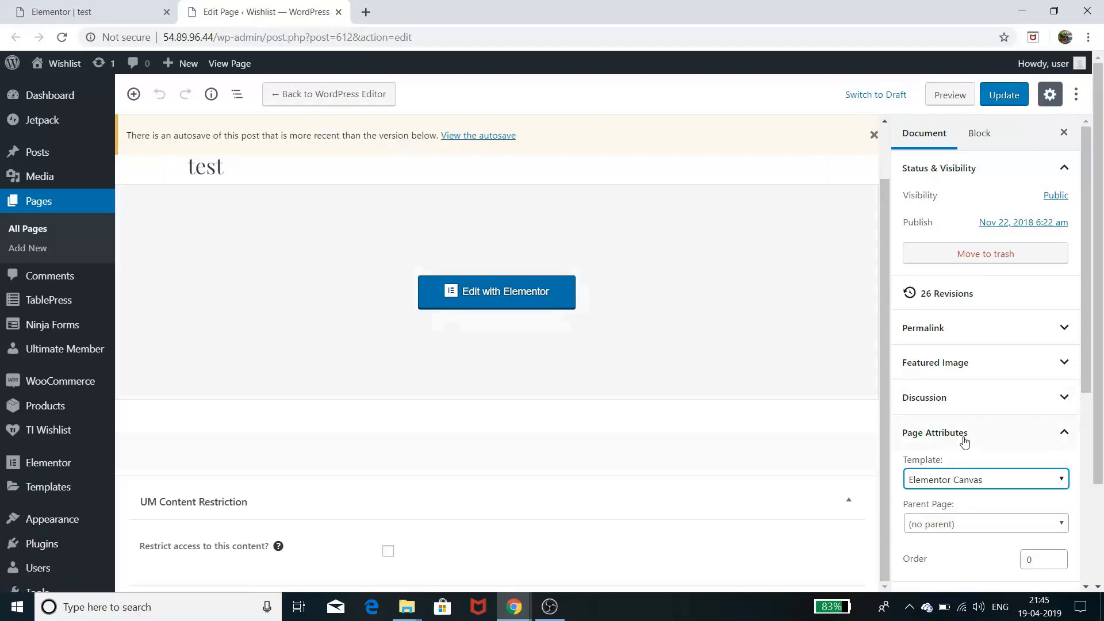
click(981, 485)
click(974, 511)
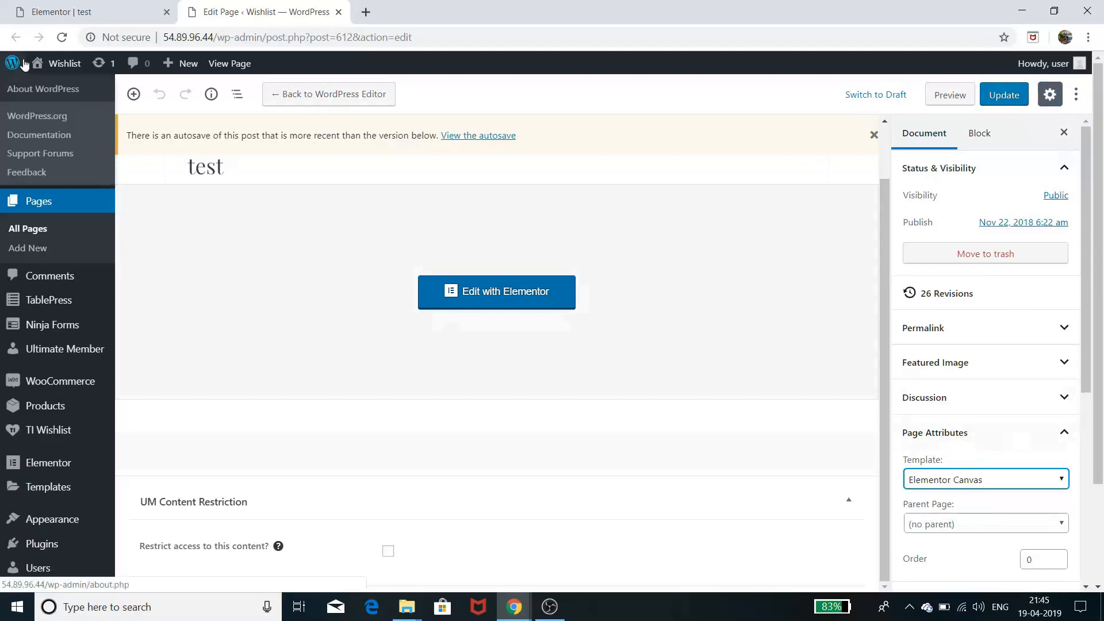
Return to the Elementor editor and add an Inner Section widget to the empty page.
click(111, 16)
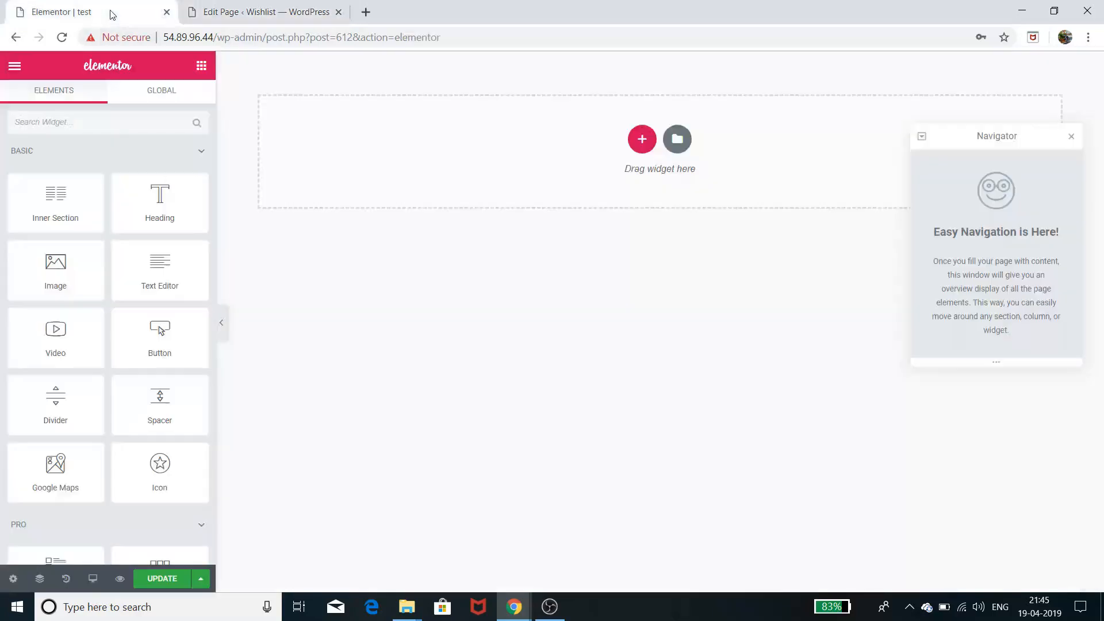
click(221, 325)
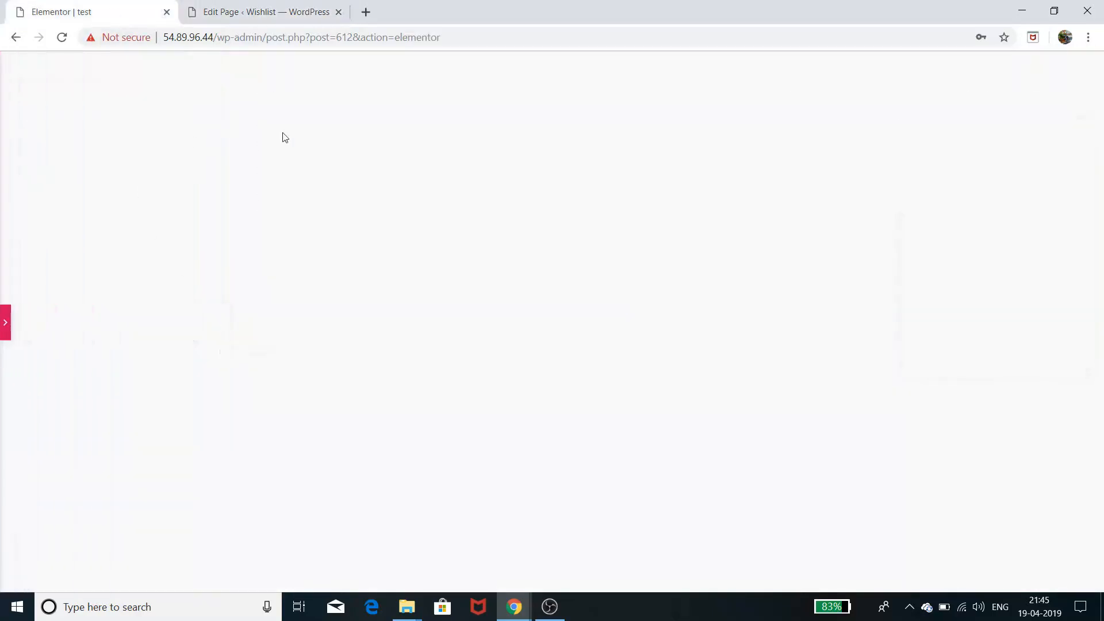
click(5, 327)
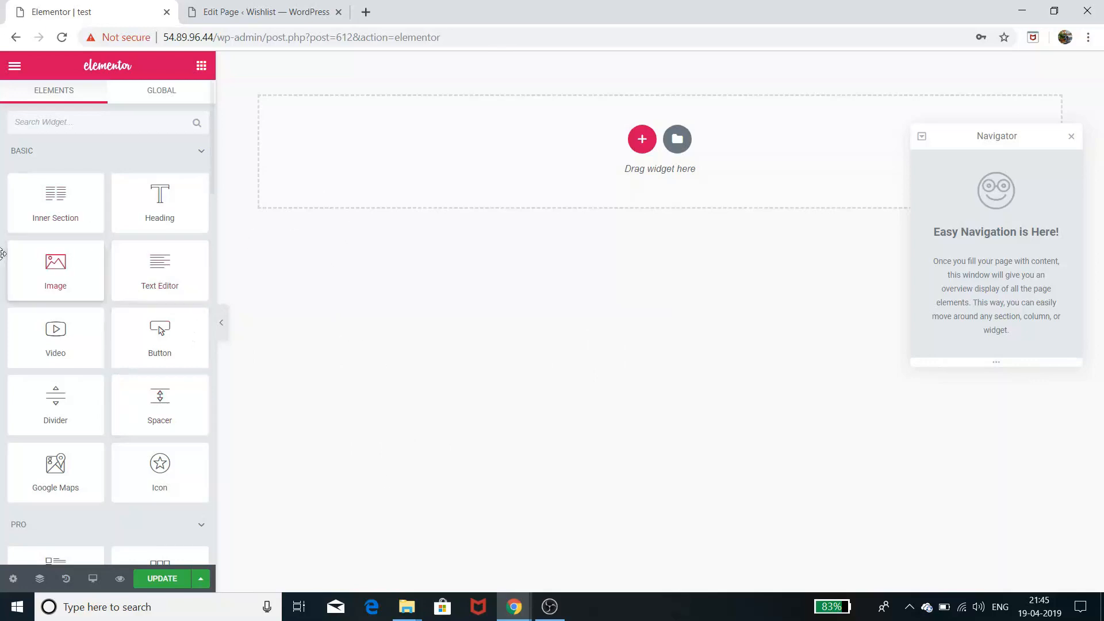
drag(45, 204, 571, 82)
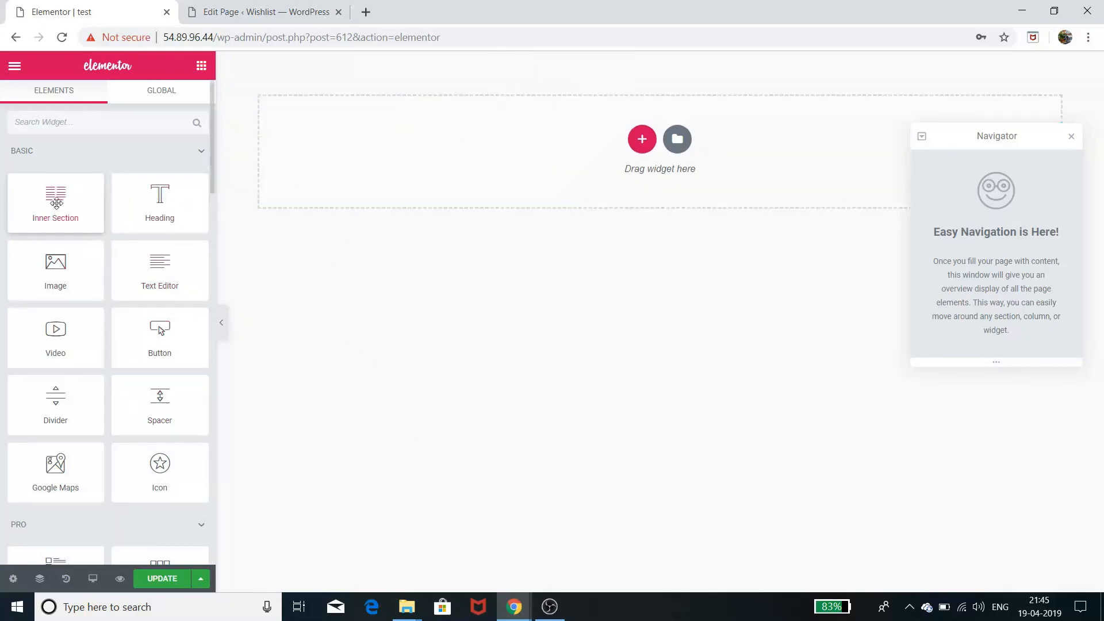
drag(55, 201, 673, 160)
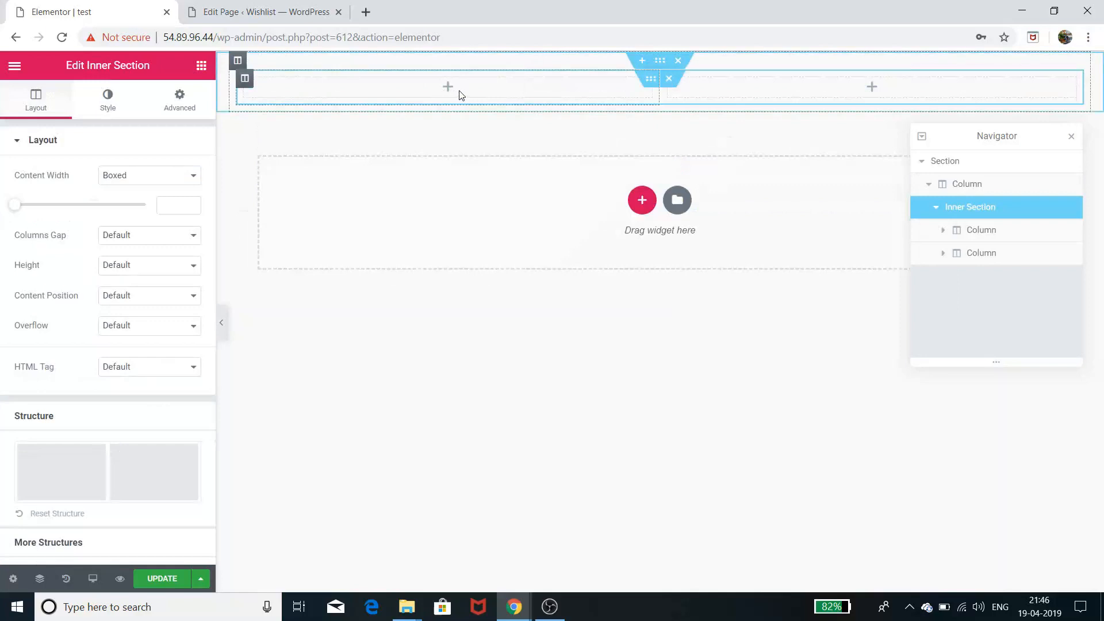
Add an Image widget to the inner section's first column and a Nav Menu widget to its second column.
click(204, 67)
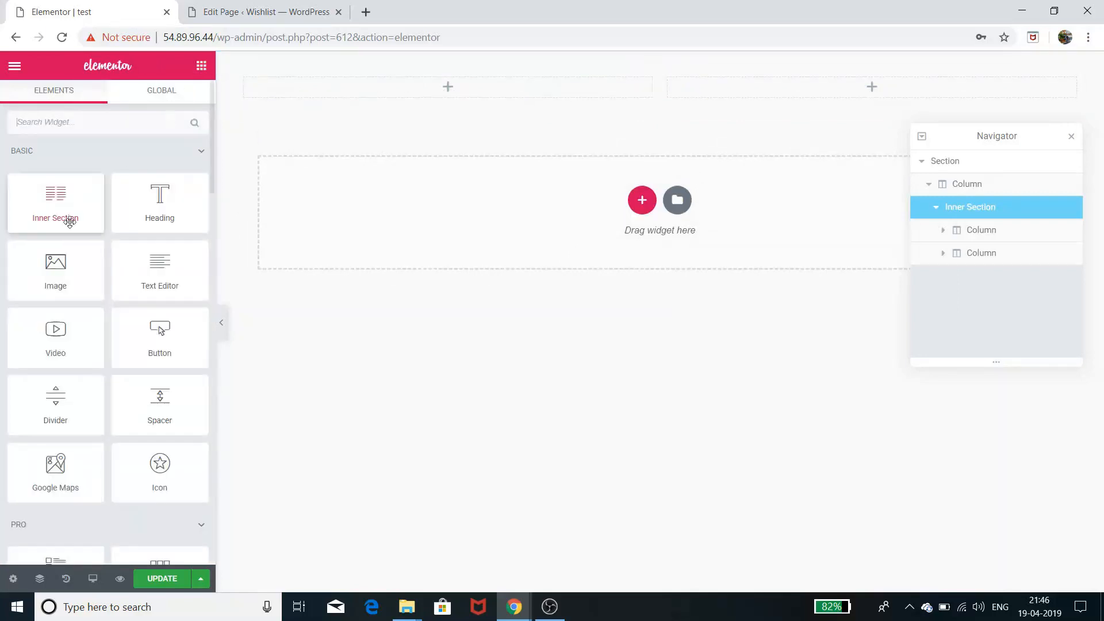
drag(55, 265, 426, 95)
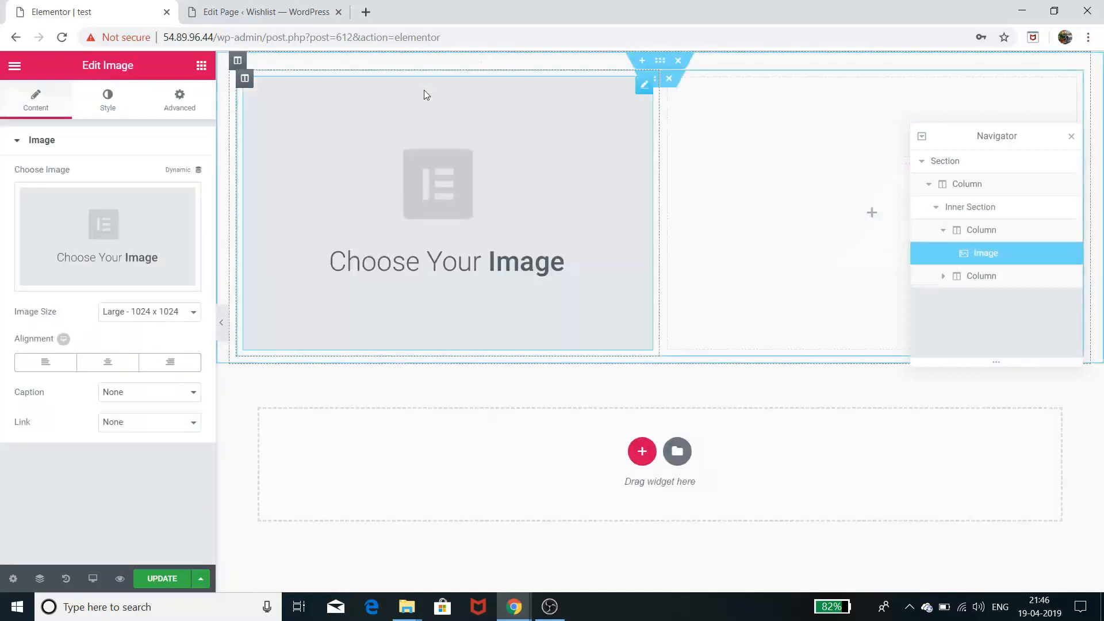
click(202, 66)
scroll(84, 365, down, 6)
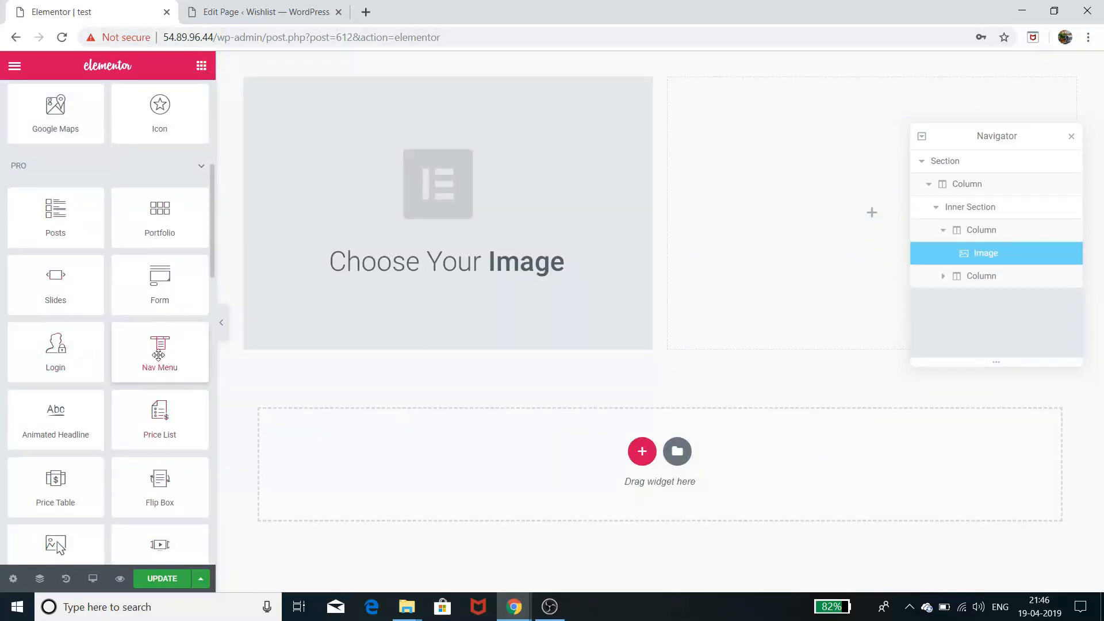
drag(158, 354, 866, 218)
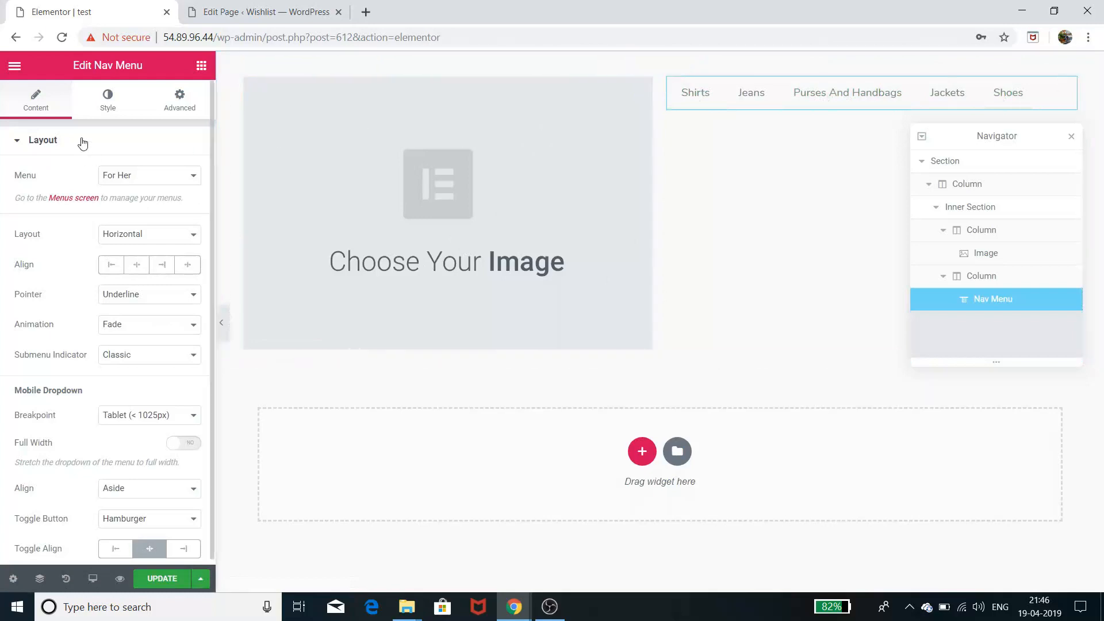
click(201, 65)
scroll(115, 366, down, 20)
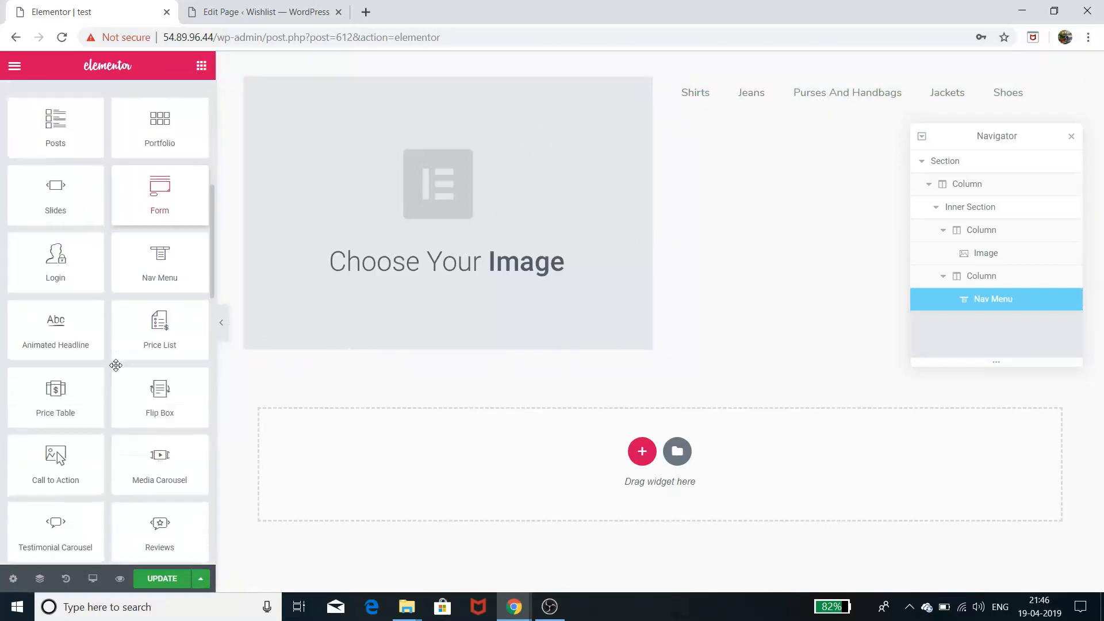
scroll(118, 372, up, 15)
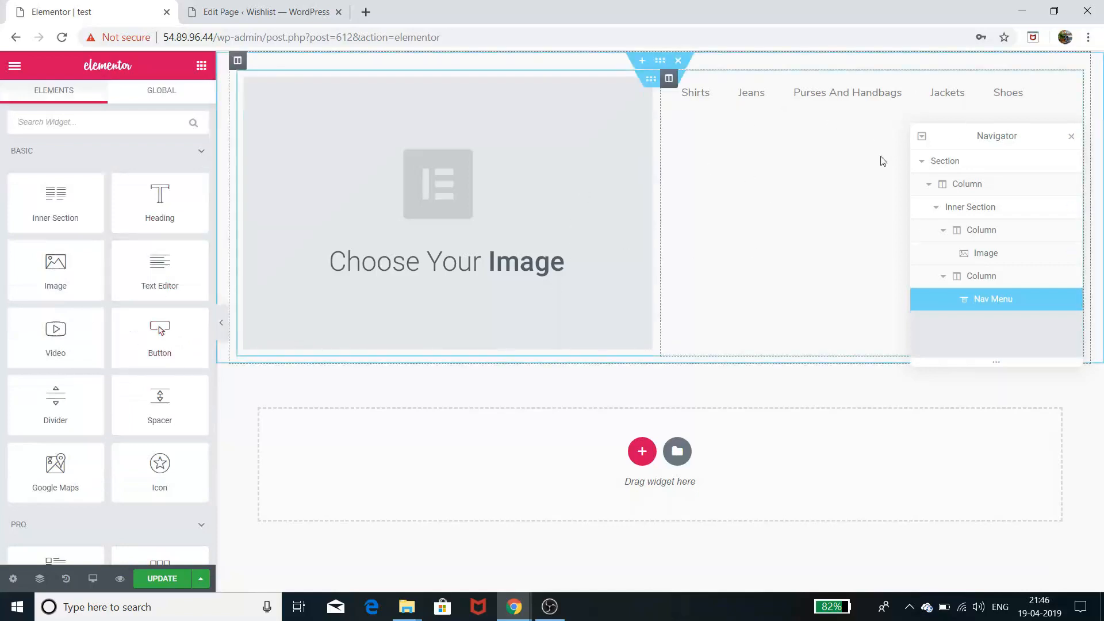
Insert the DNK logo, logo-free-img.png, from the media library into the Image widget.
click(426, 214)
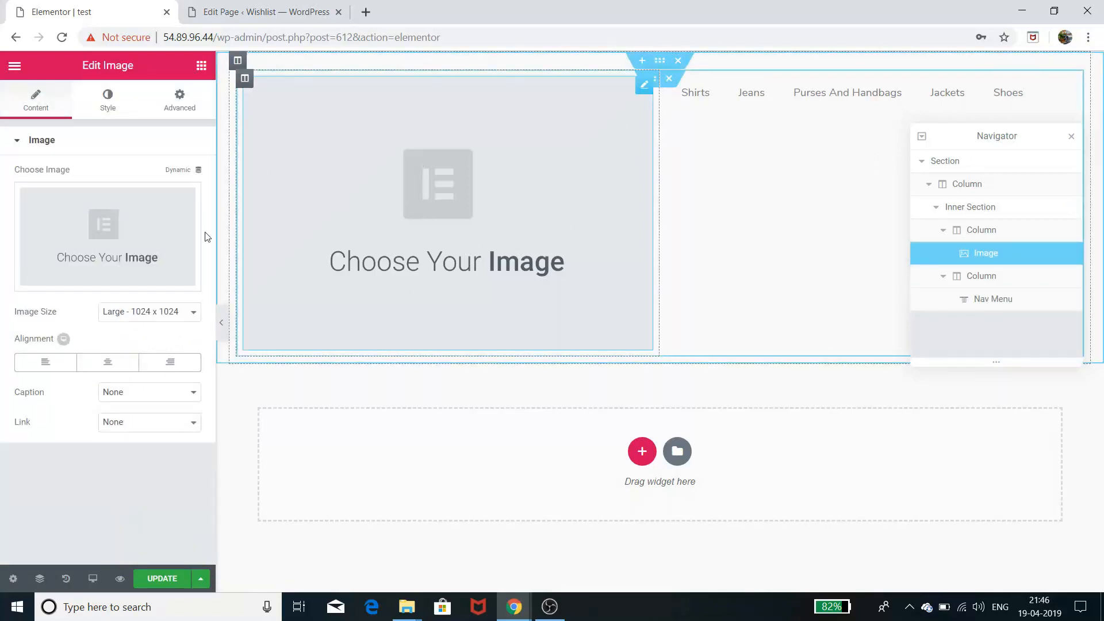
click(136, 238)
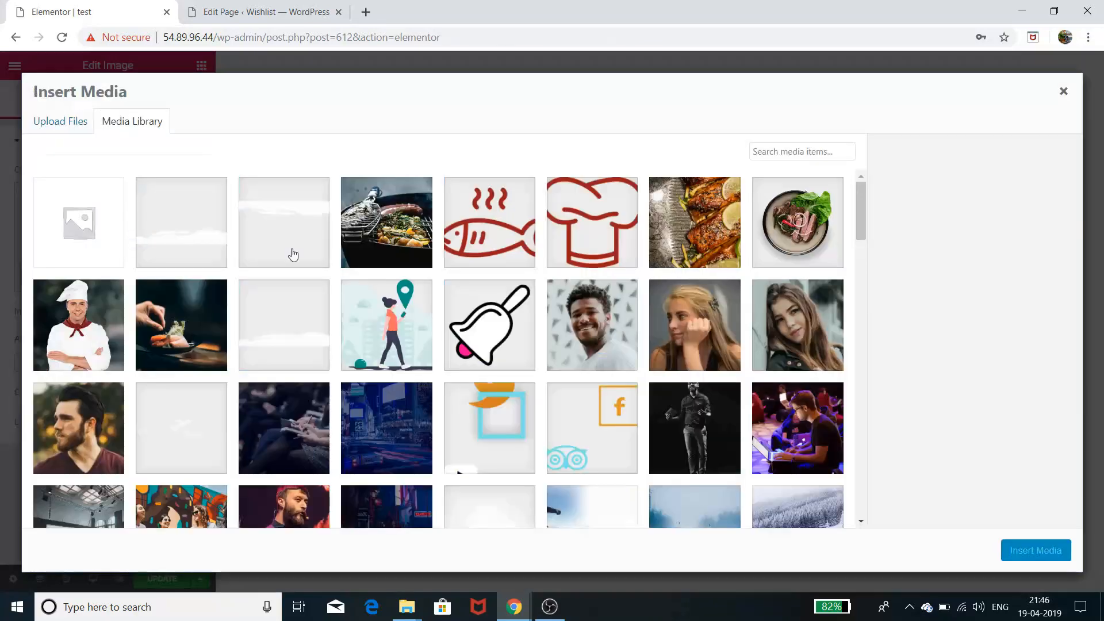
scroll(478, 369, down, 9)
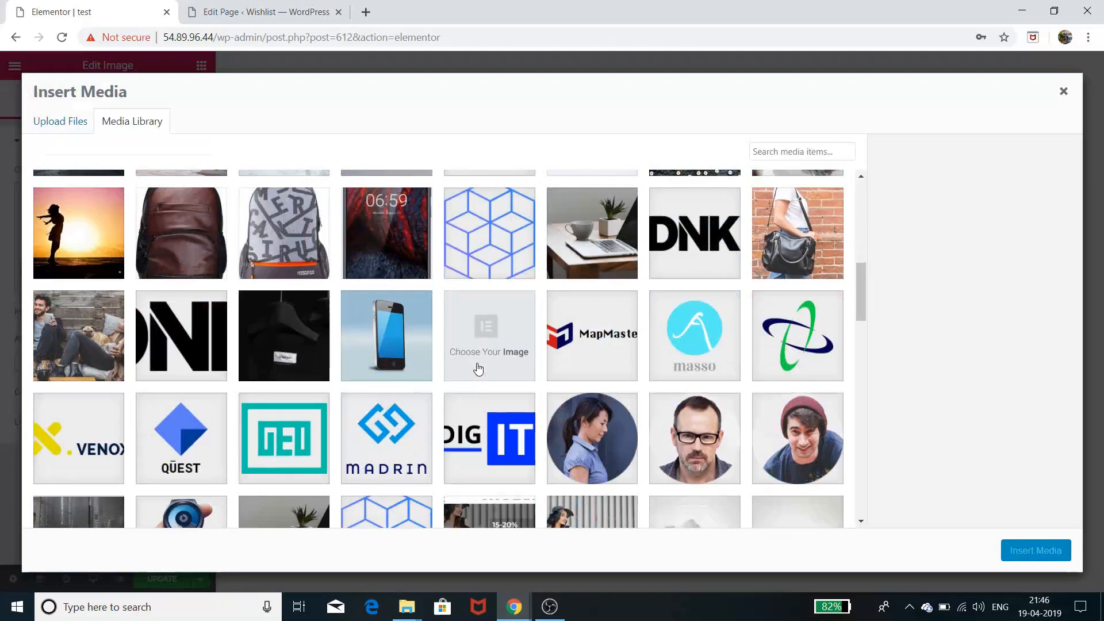
scroll(478, 368, down, 4)
scroll(478, 369, up, 5)
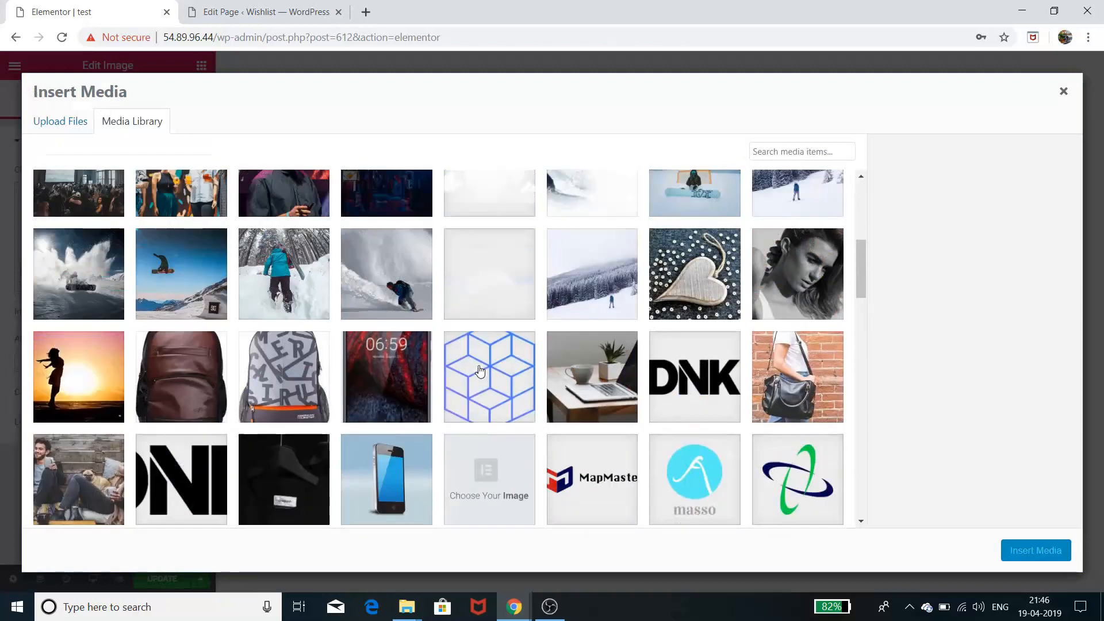
click(682, 382)
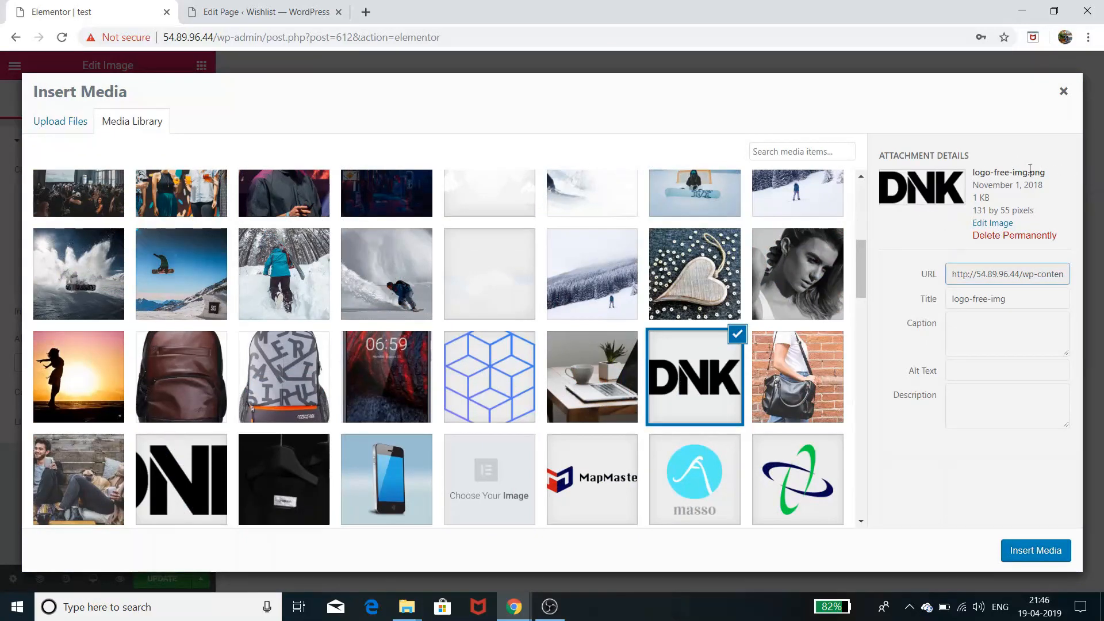
drag(1027, 168, 1046, 180)
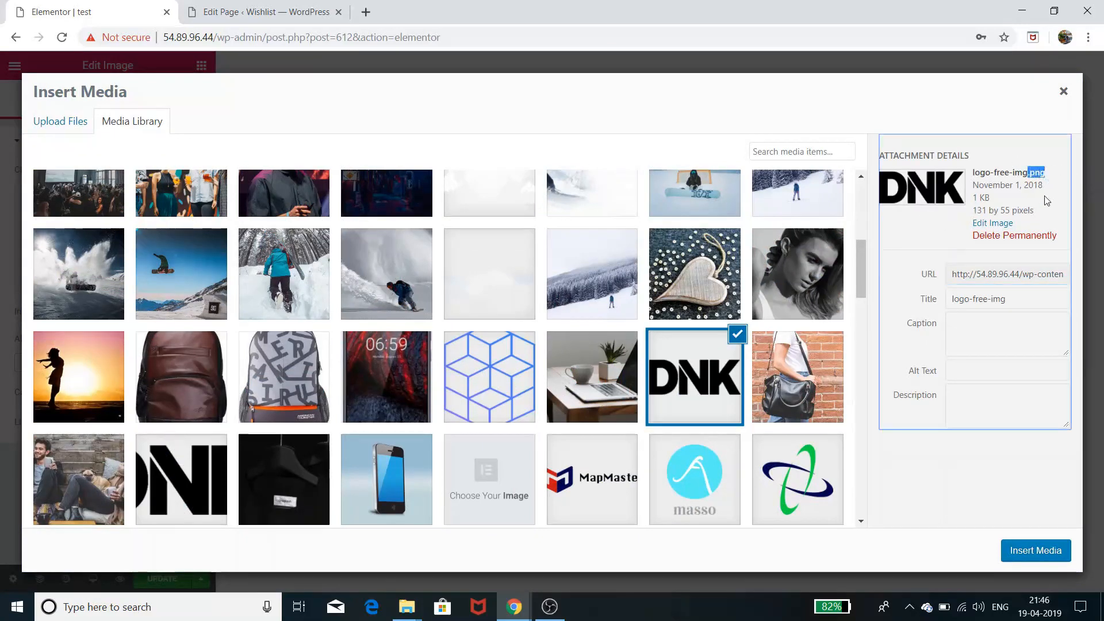
click(1049, 557)
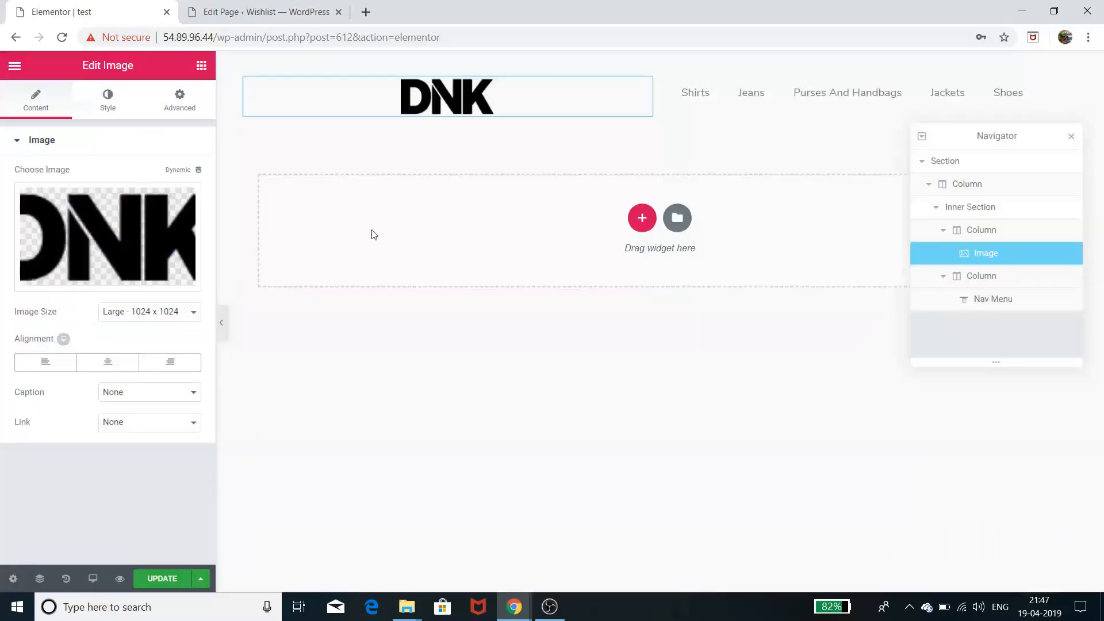
Align the DNK logo to the left of its column and set its width to 21%.
click(50, 366)
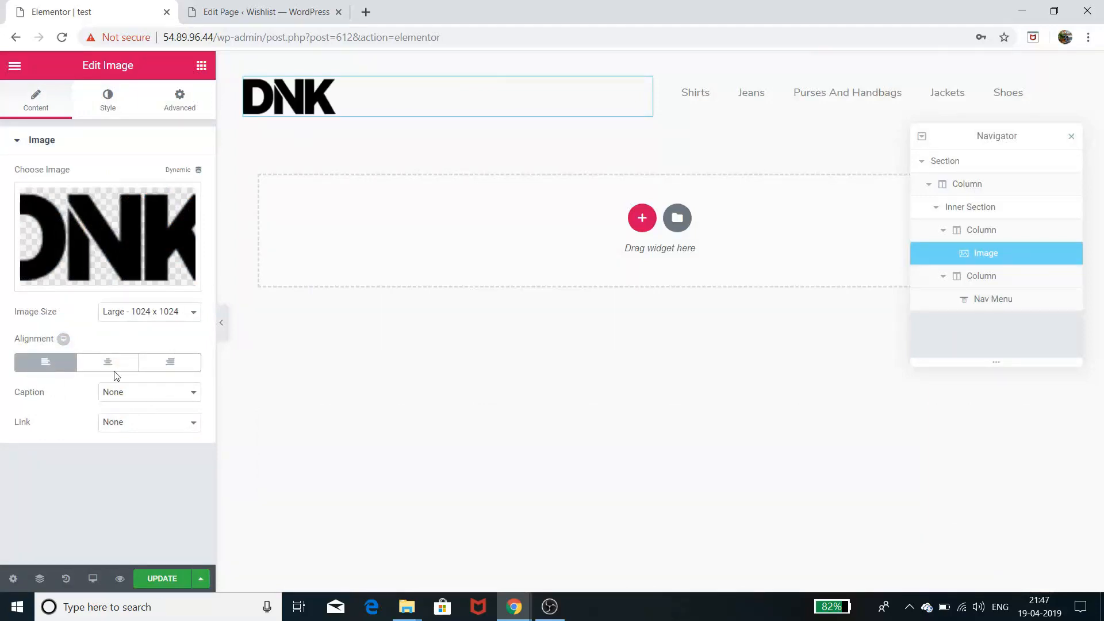
click(118, 109)
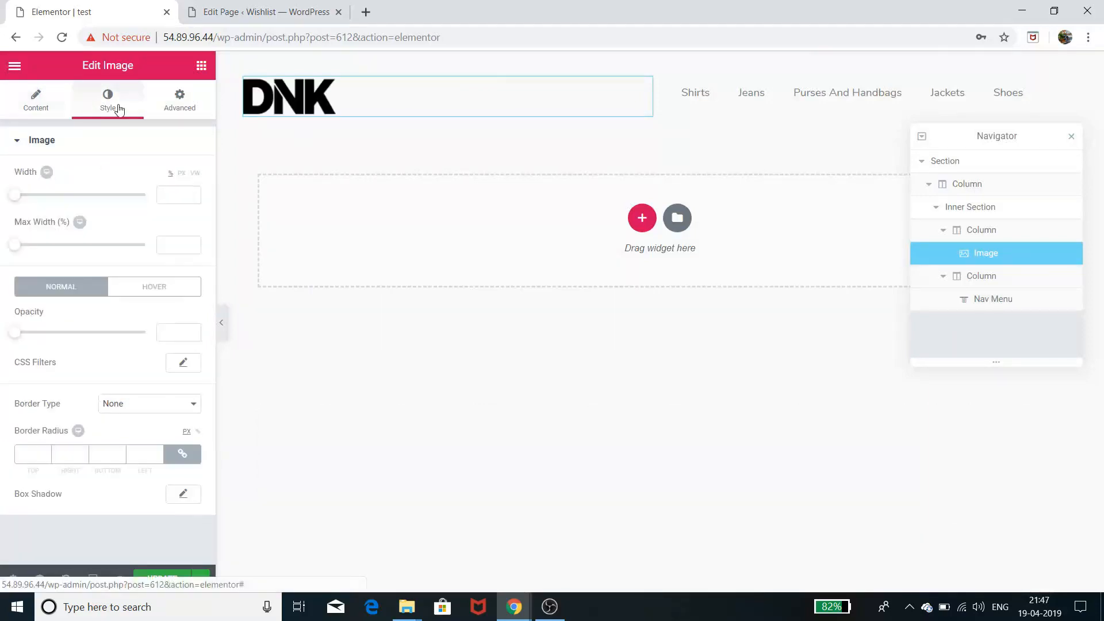
drag(15, 195, 42, 197)
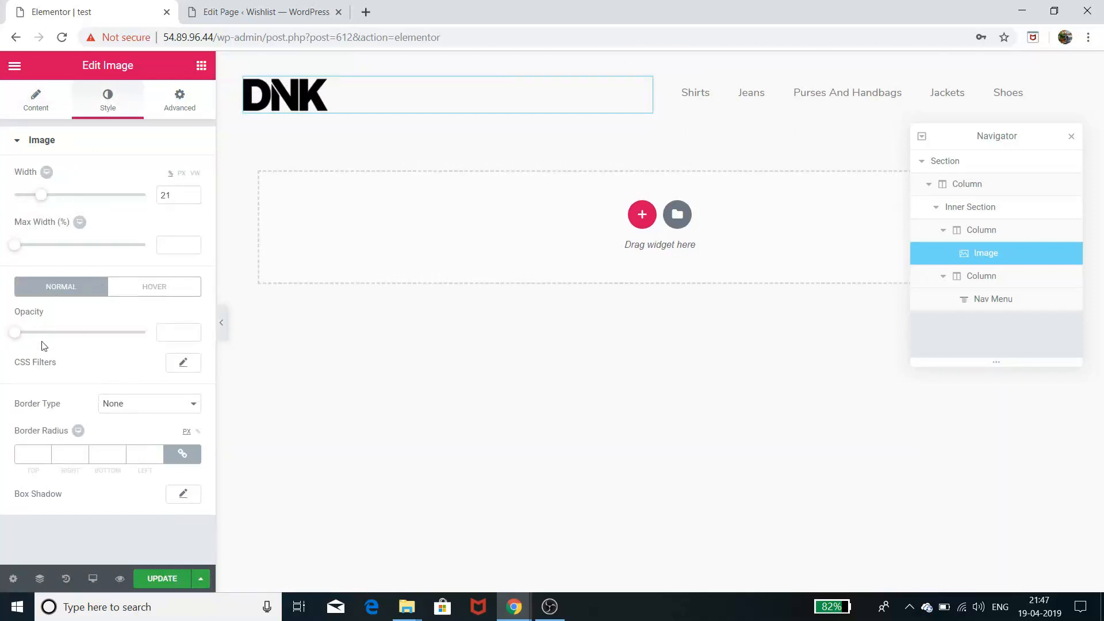
click(174, 102)
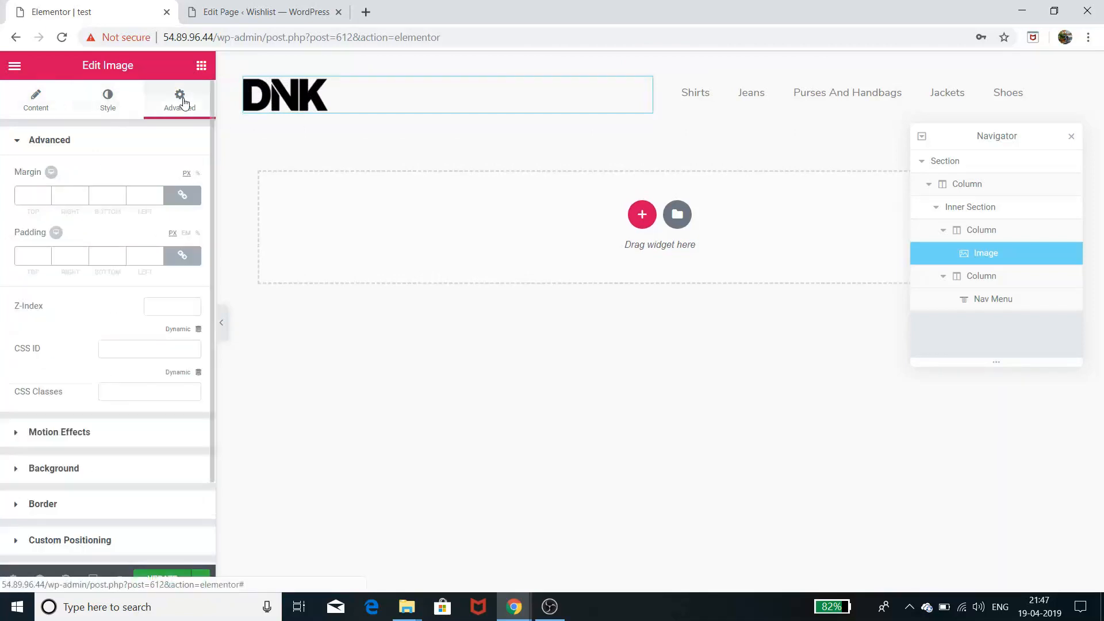
click(17, 143)
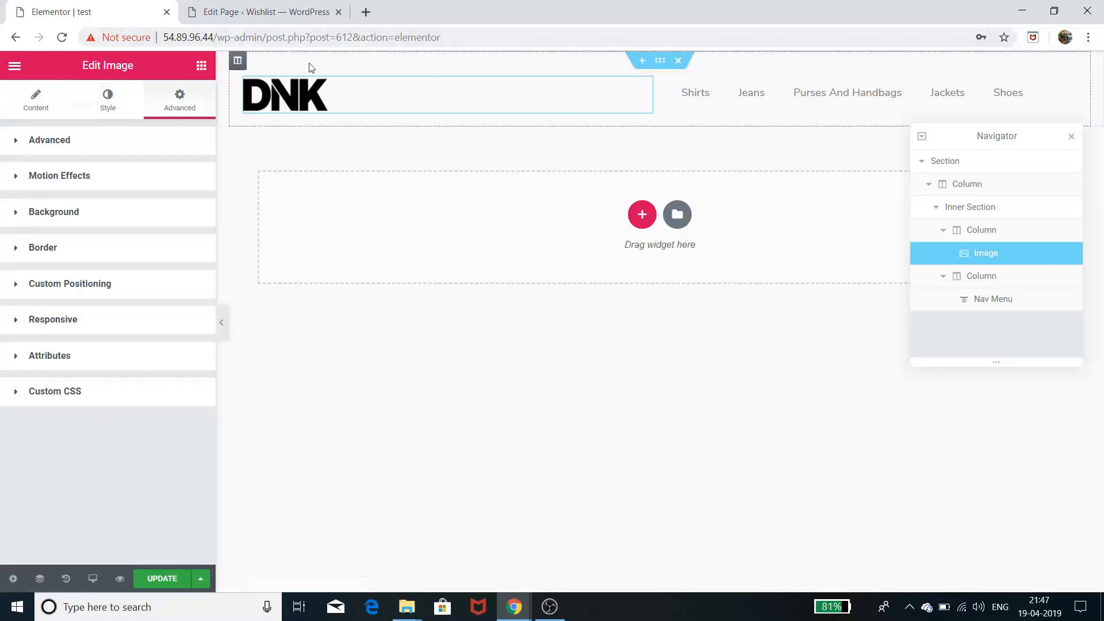
Set the Nav Menu widget in the header to use My Menu.
click(769, 84)
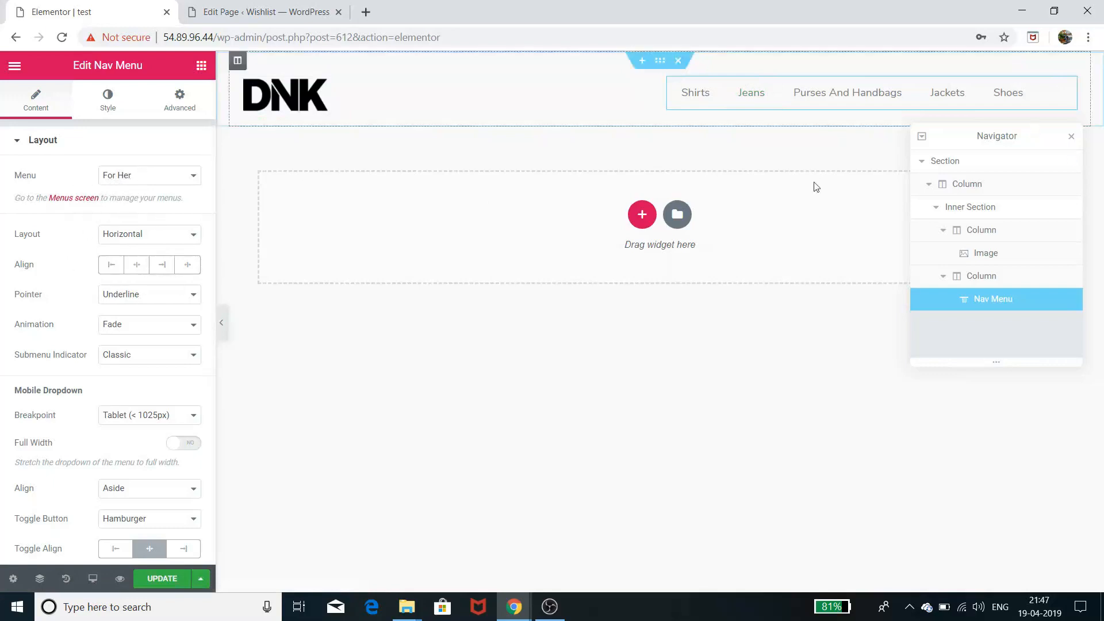
click(142, 182)
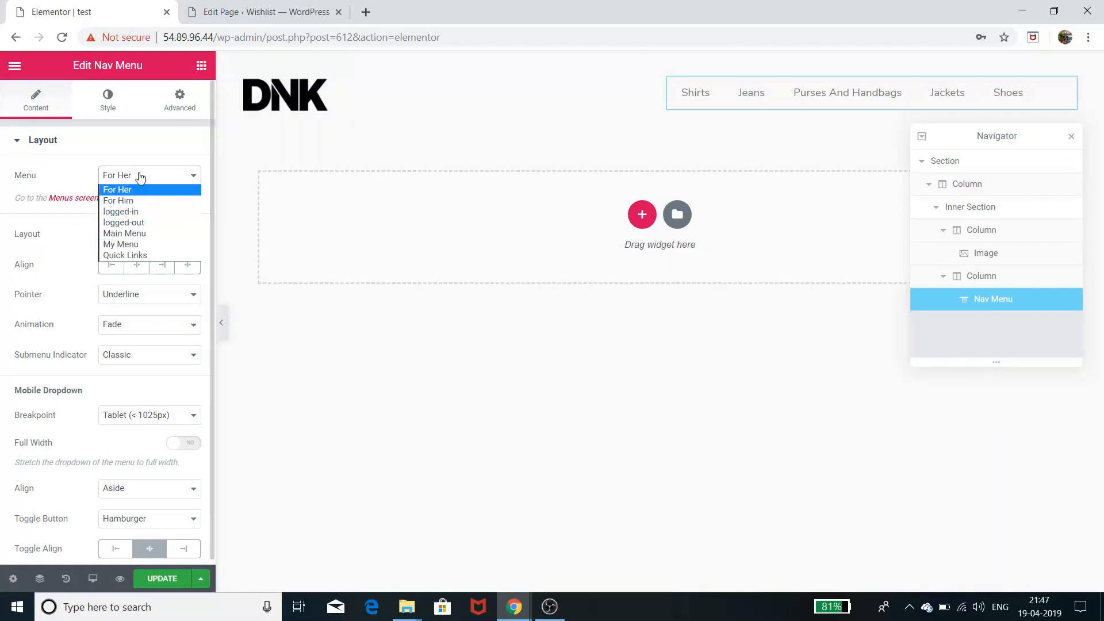
click(126, 245)
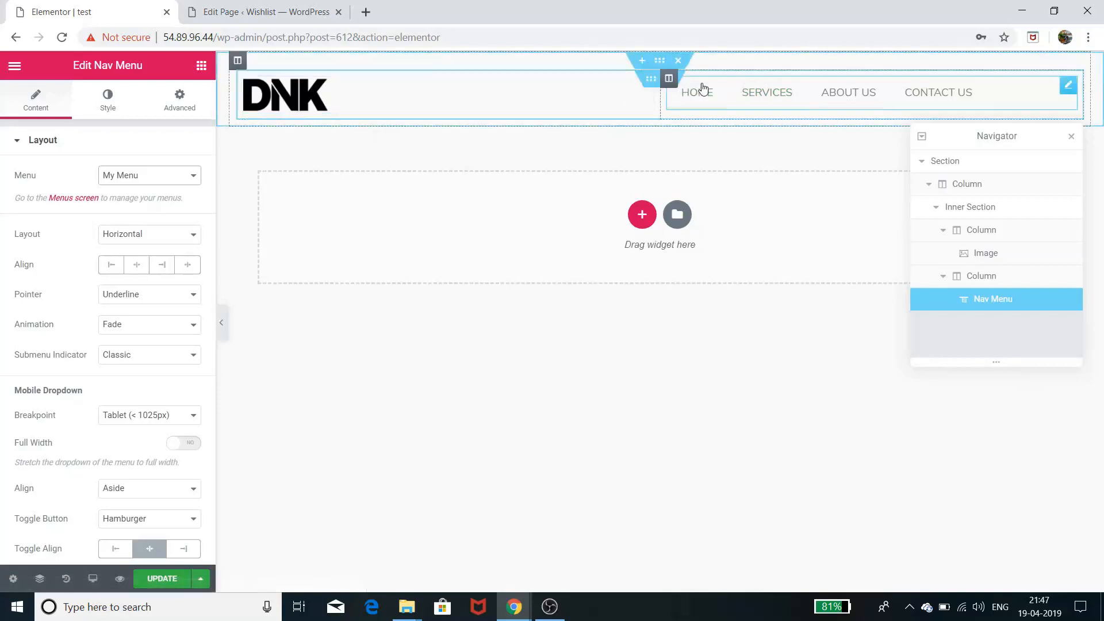
Open WordPress's menu management for My Menu and list all pages available to add.
click(257, 7)
scroll(25, 332, down, 2)
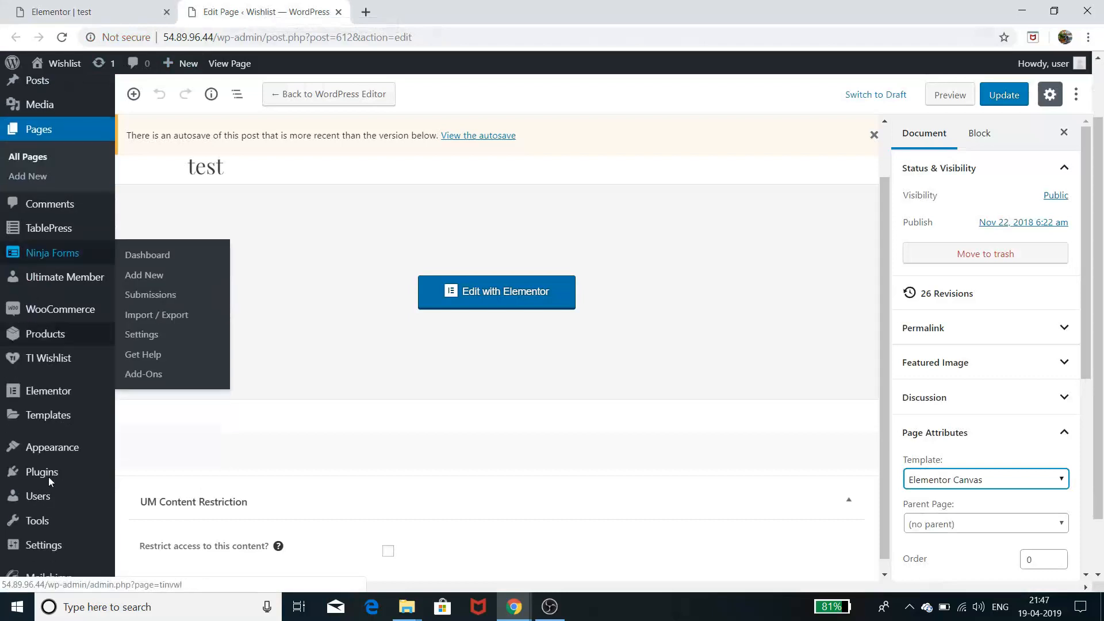
mouse_move(52, 446)
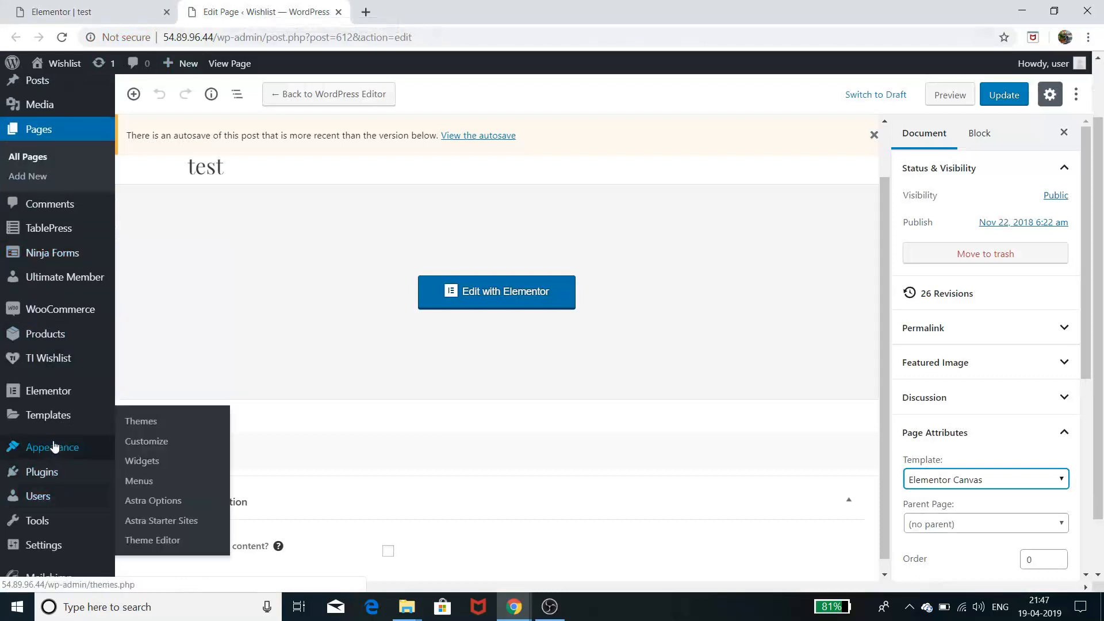
click(140, 488)
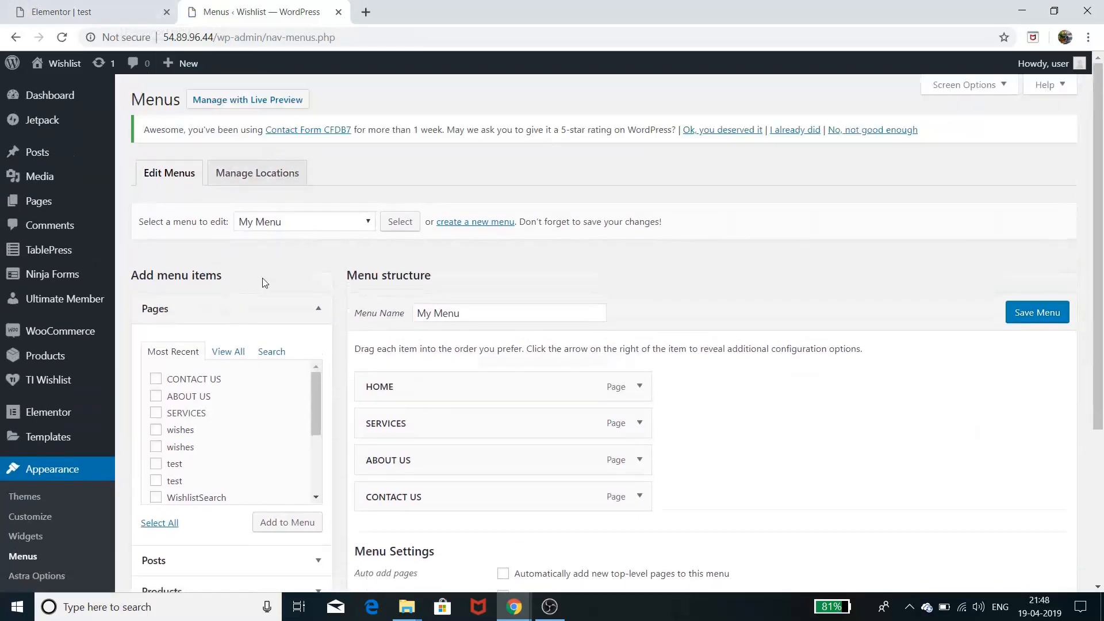
scroll(358, 276, down, 1)
scroll(358, 276, down, 2)
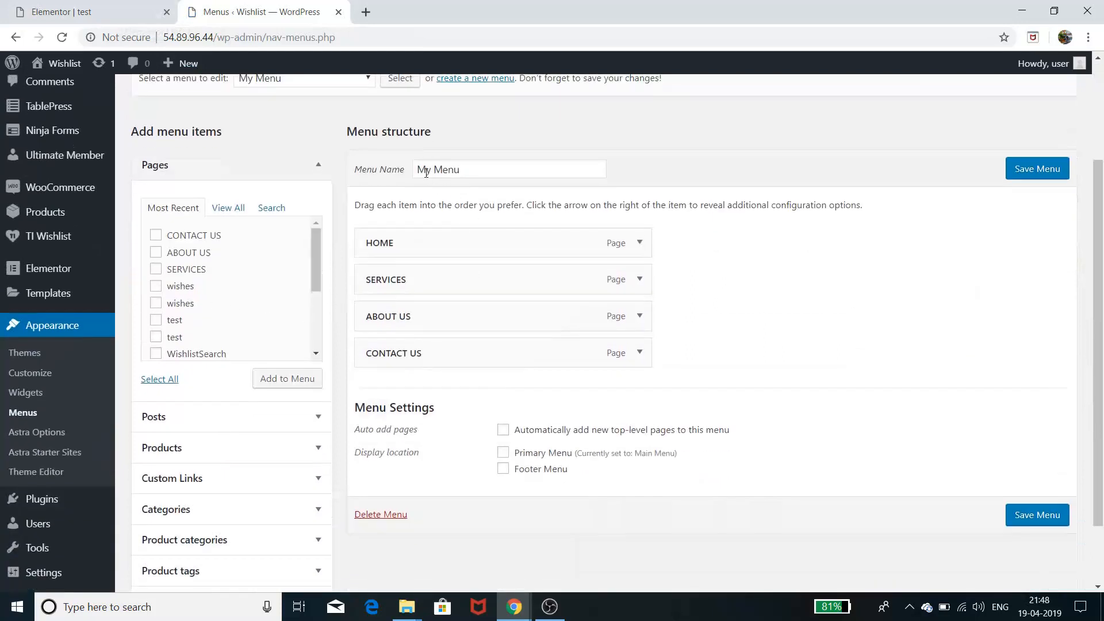
click(230, 207)
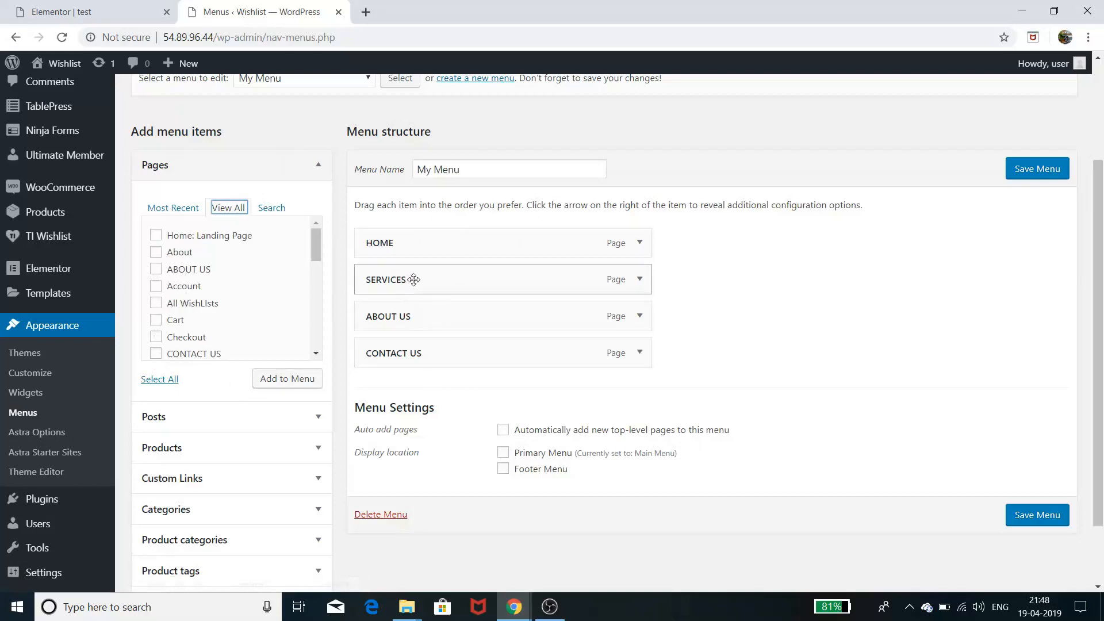
Try nesting SERVICES under HOME as a sub item in My Menu, and return it to the top level.
mouse_move(414, 279)
mouse_down()
mouse_move(439, 279)
mouse_move(428, 281)
mouse_up()
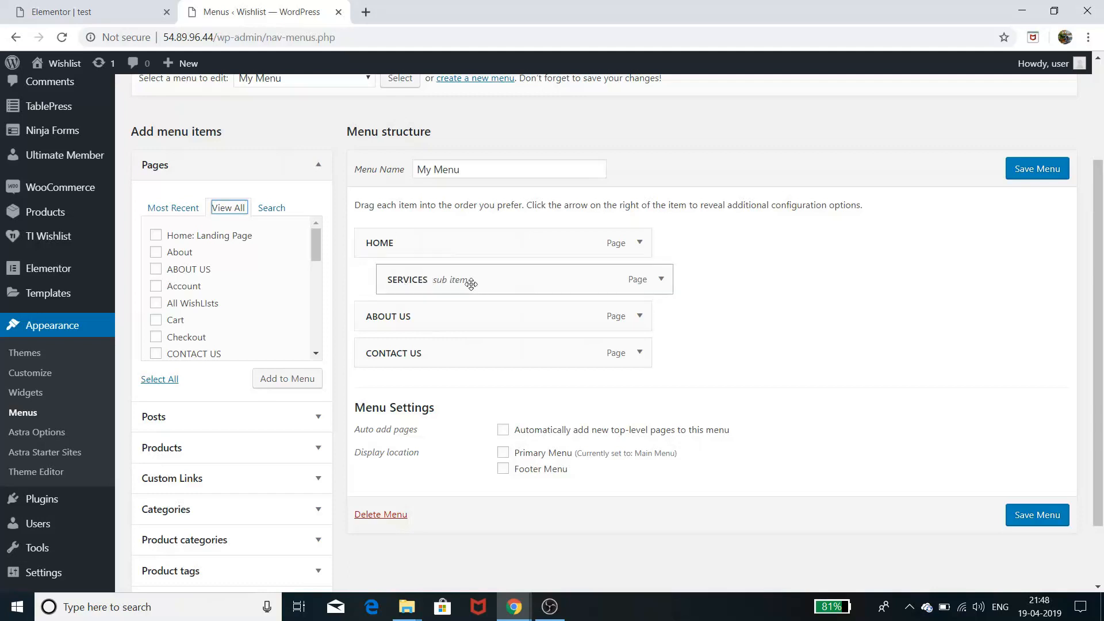
drag(471, 284, 441, 283)
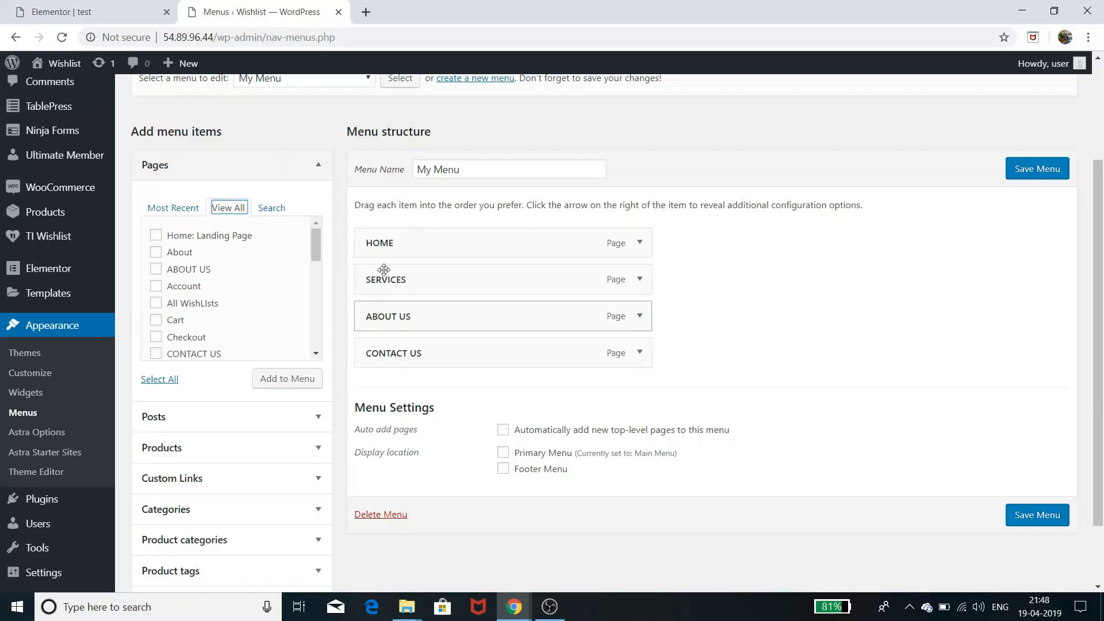
Back in the Elementor editor, keep the Nav Menu's layout Horizontal and align the menu to the right.
click(123, 16)
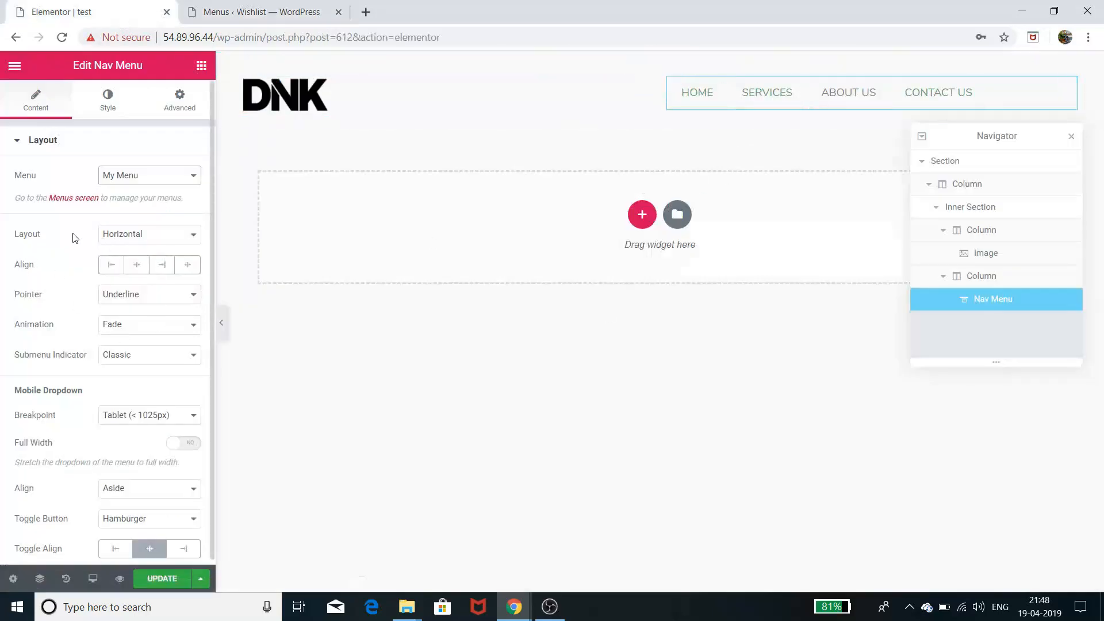
click(150, 240)
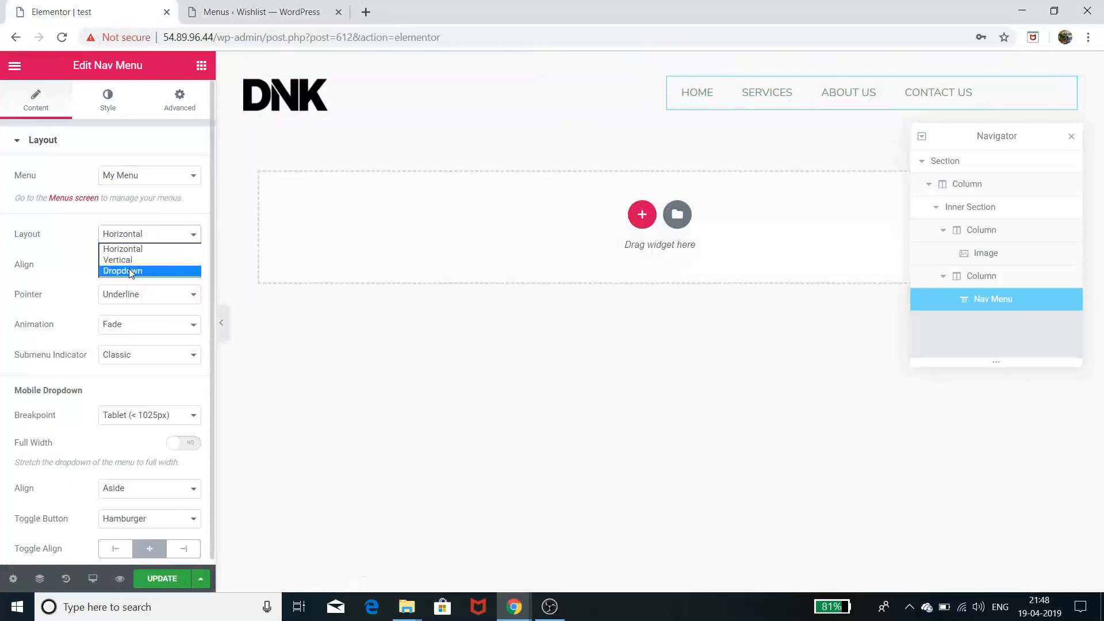
click(151, 246)
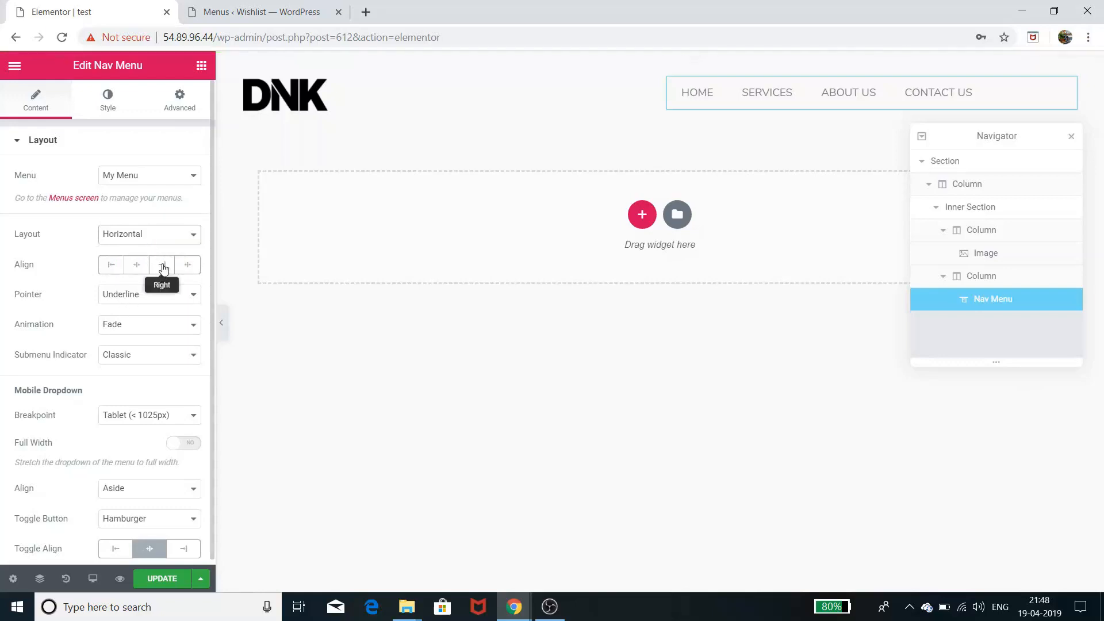
click(162, 266)
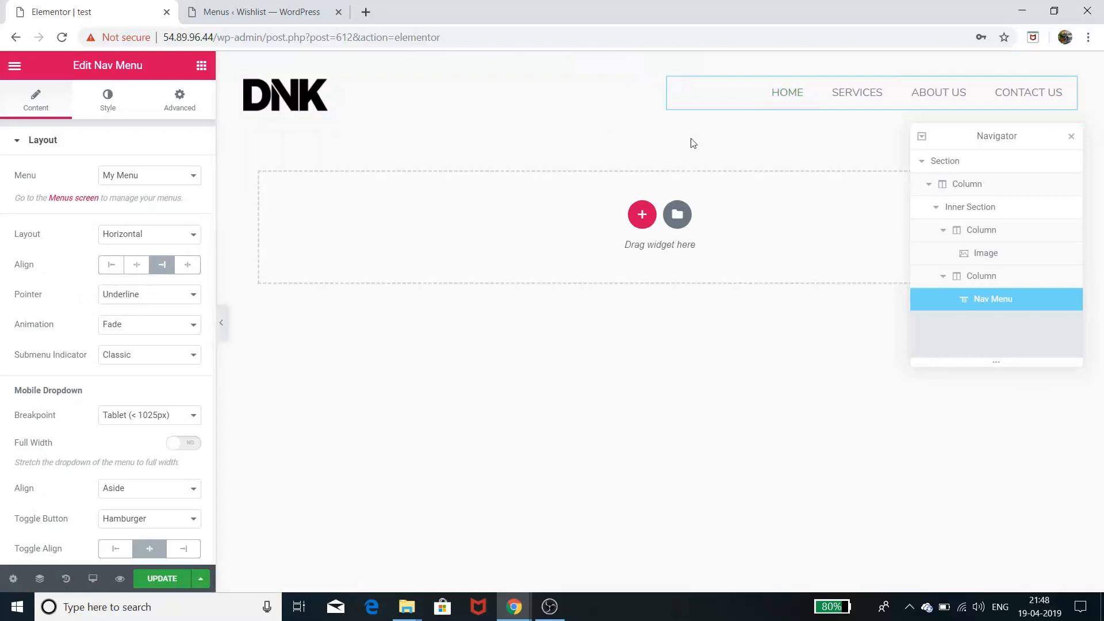
Try the Overline, Double Line, Framed and Background pointer styles on the Nav Menu items.
click(143, 296)
click(127, 331)
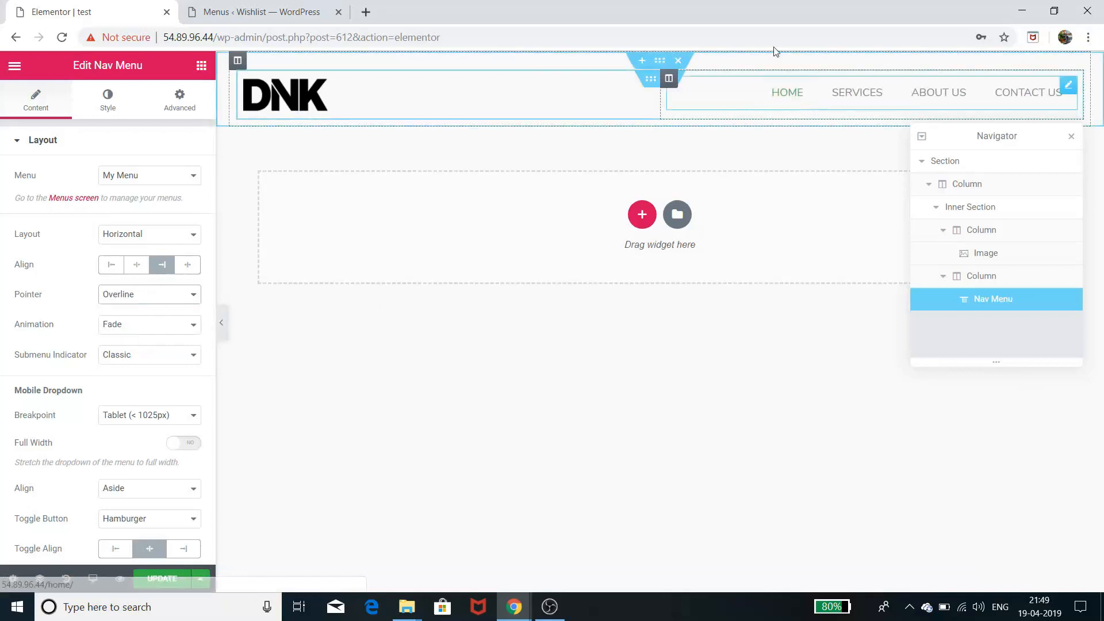
click(157, 307)
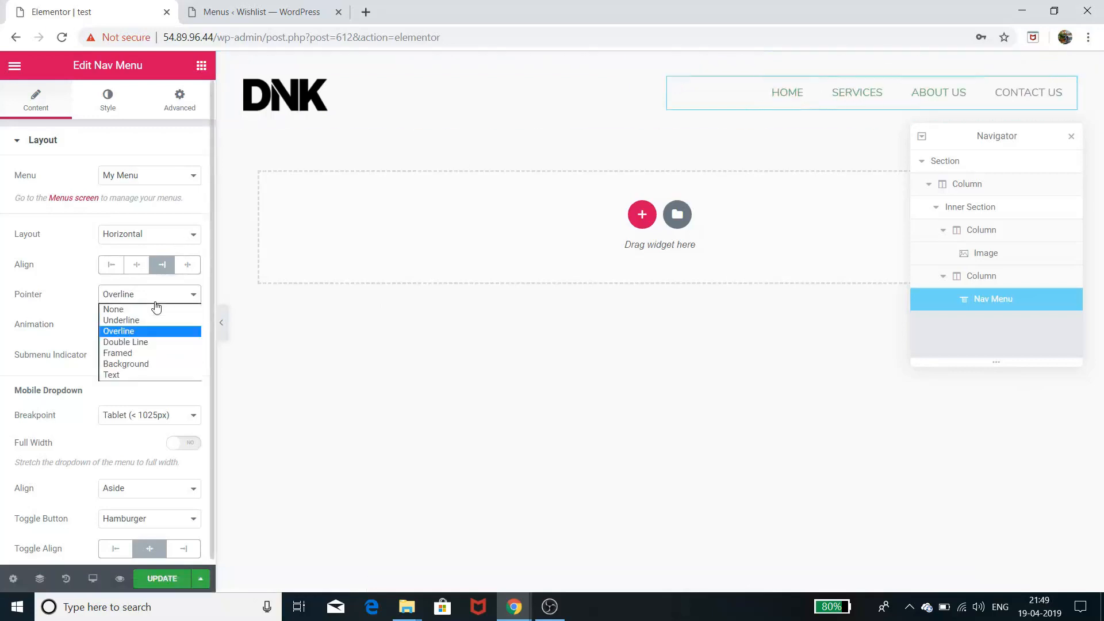
click(144, 342)
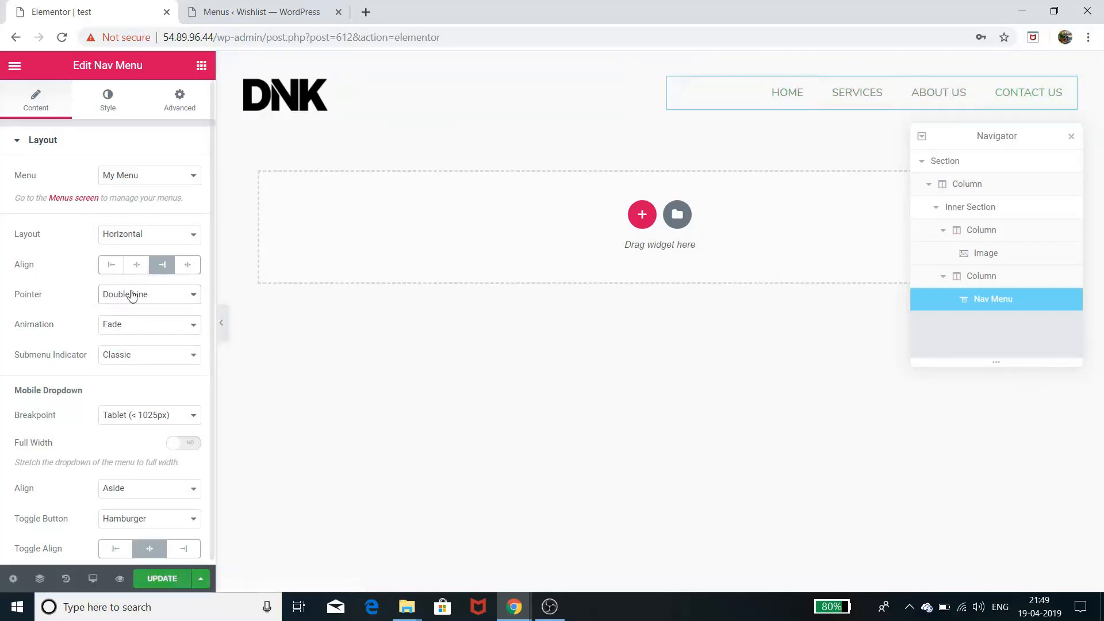
click(166, 297)
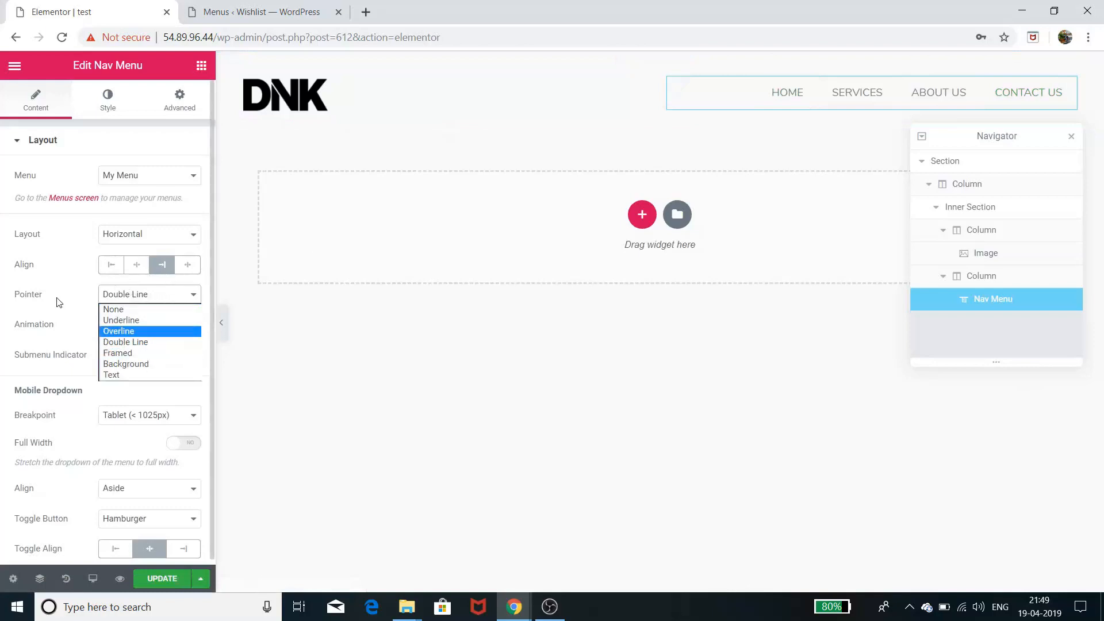
click(129, 355)
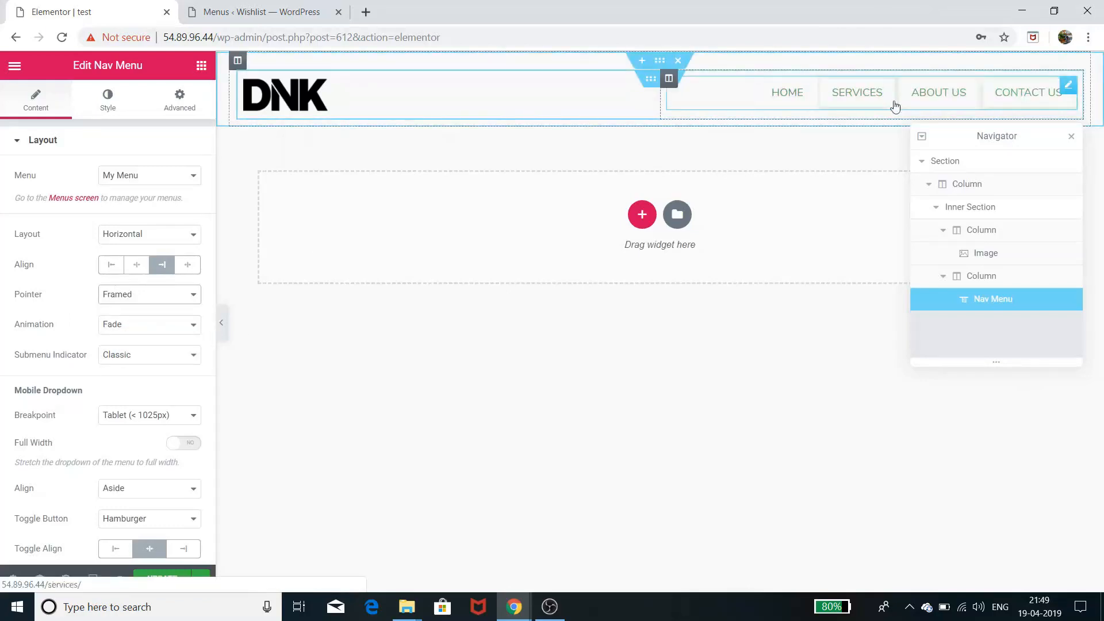
click(174, 296)
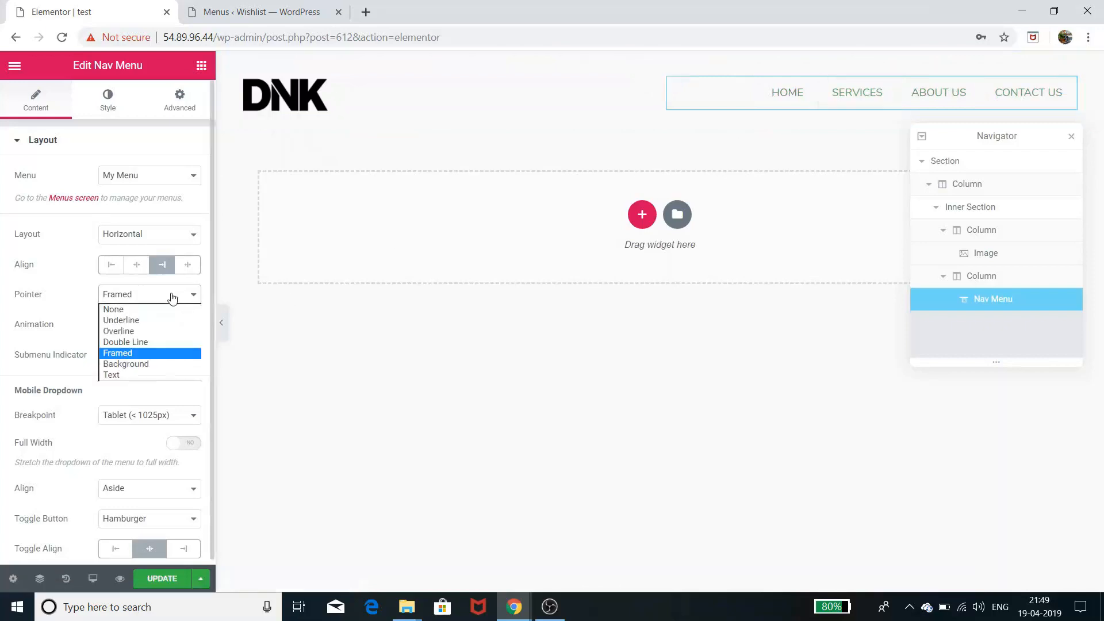
click(138, 365)
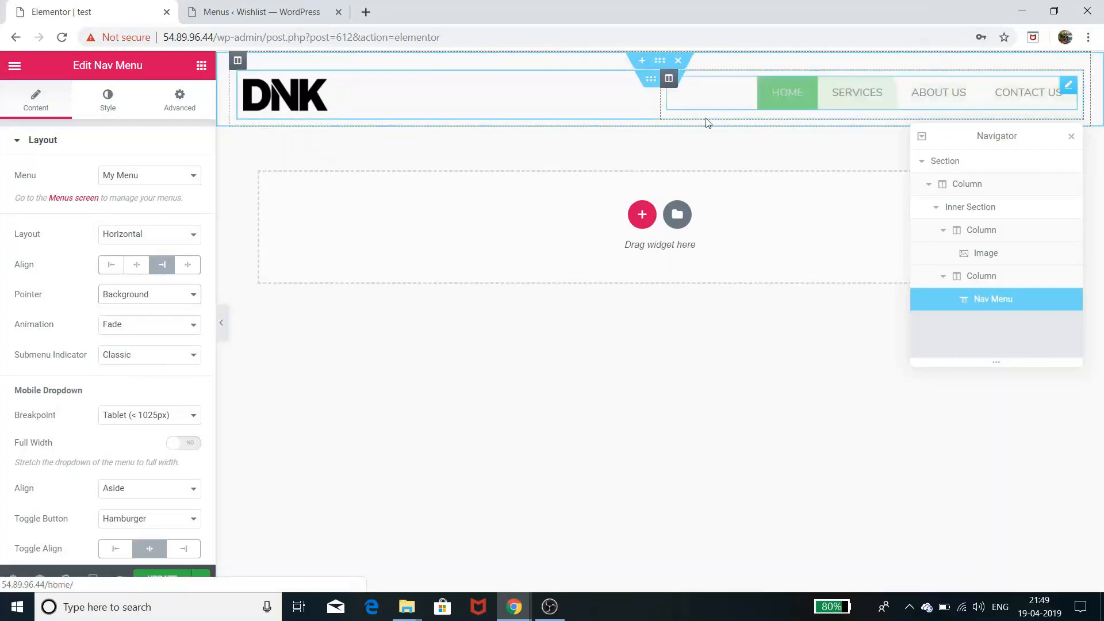
Set the Nav Menu's pointer style to Text and, after trying the Sink animation, choose Grow.
click(180, 296)
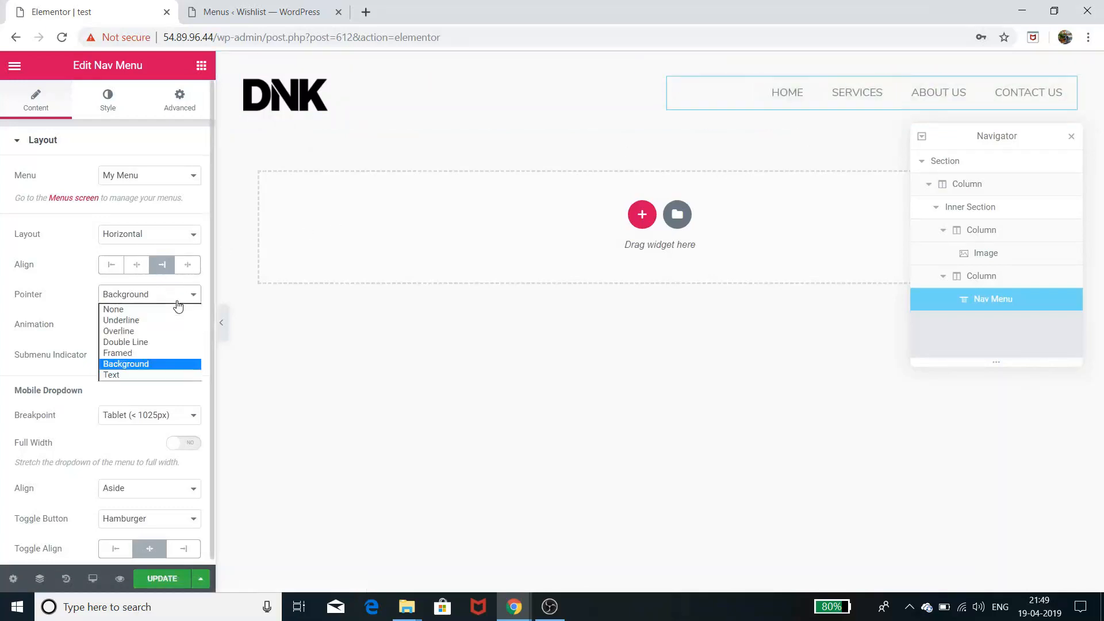
click(146, 377)
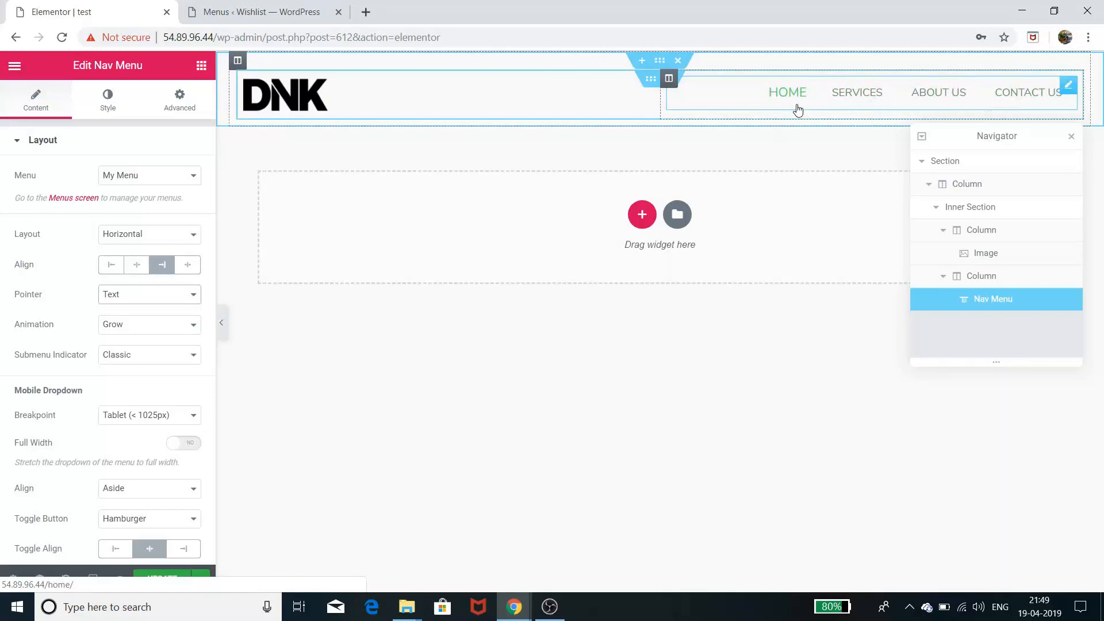
click(148, 325)
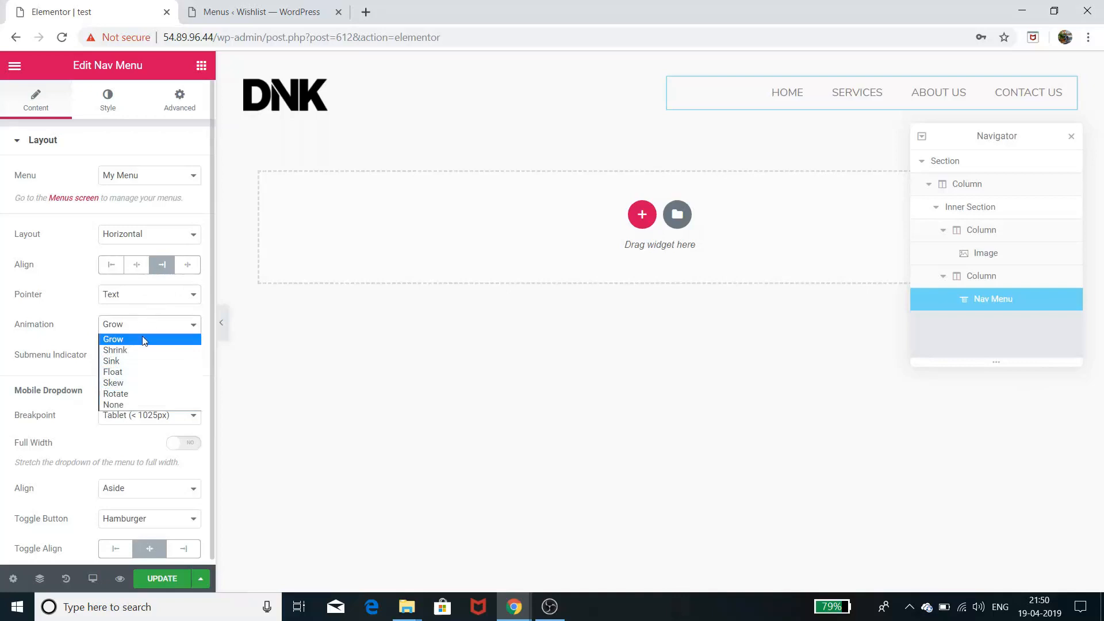
click(136, 362)
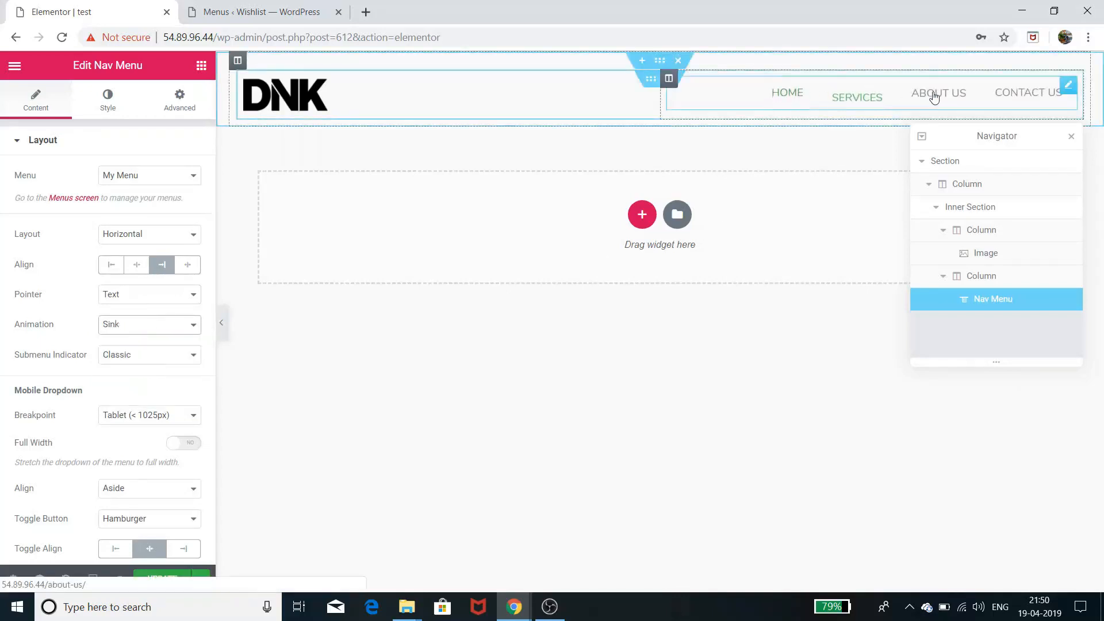
click(134, 328)
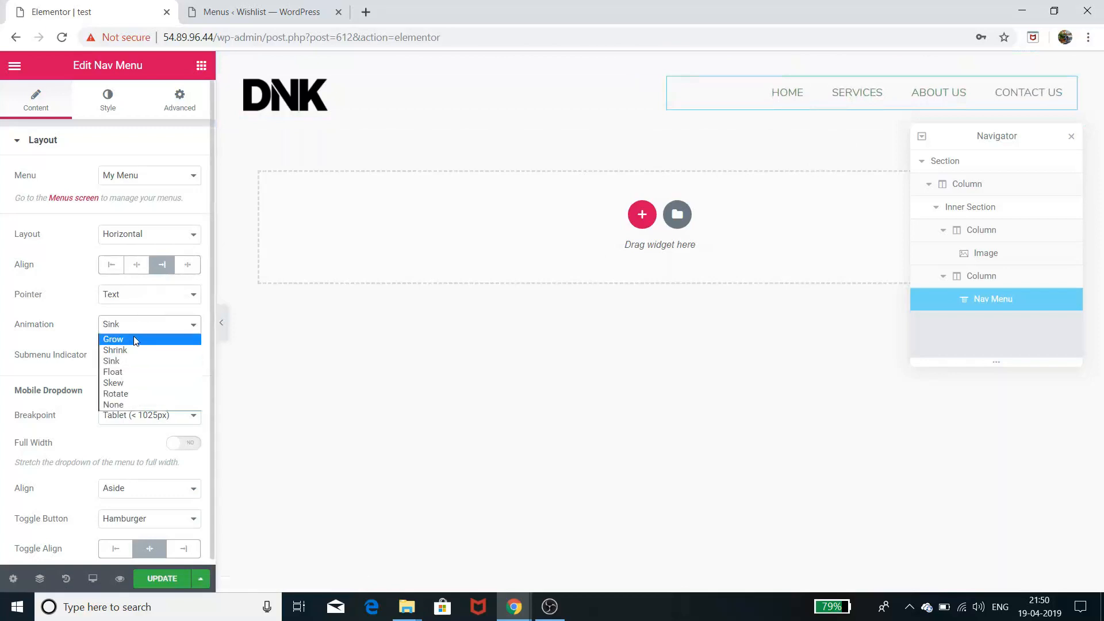
click(134, 344)
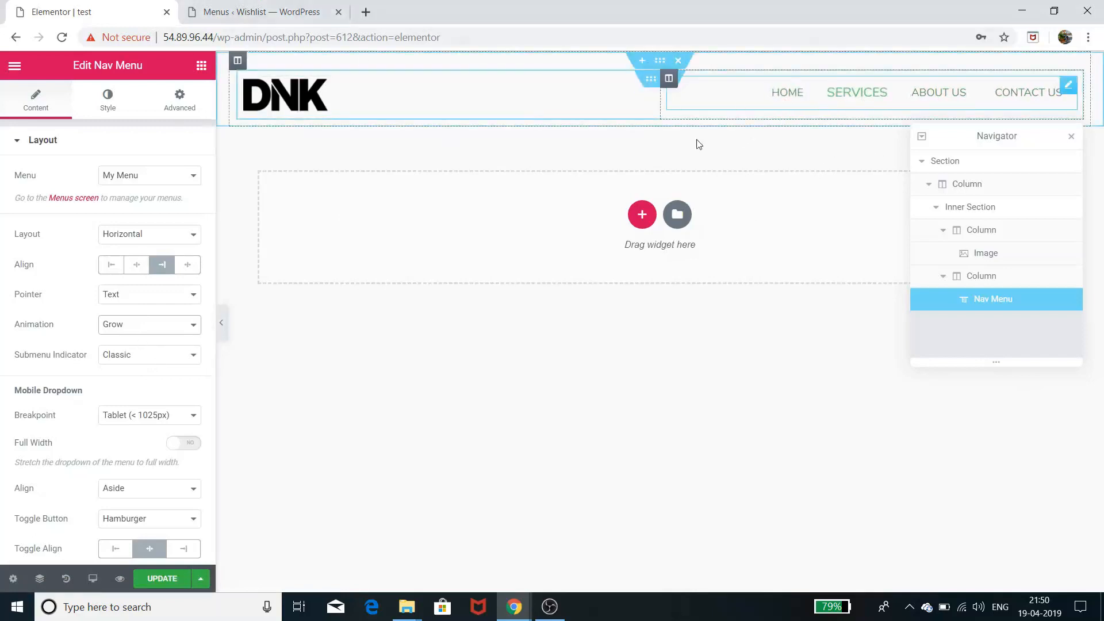
In WordPress's menu management, make SERVICES a sub item of HOME in My Menu and save the menu.
click(131, 357)
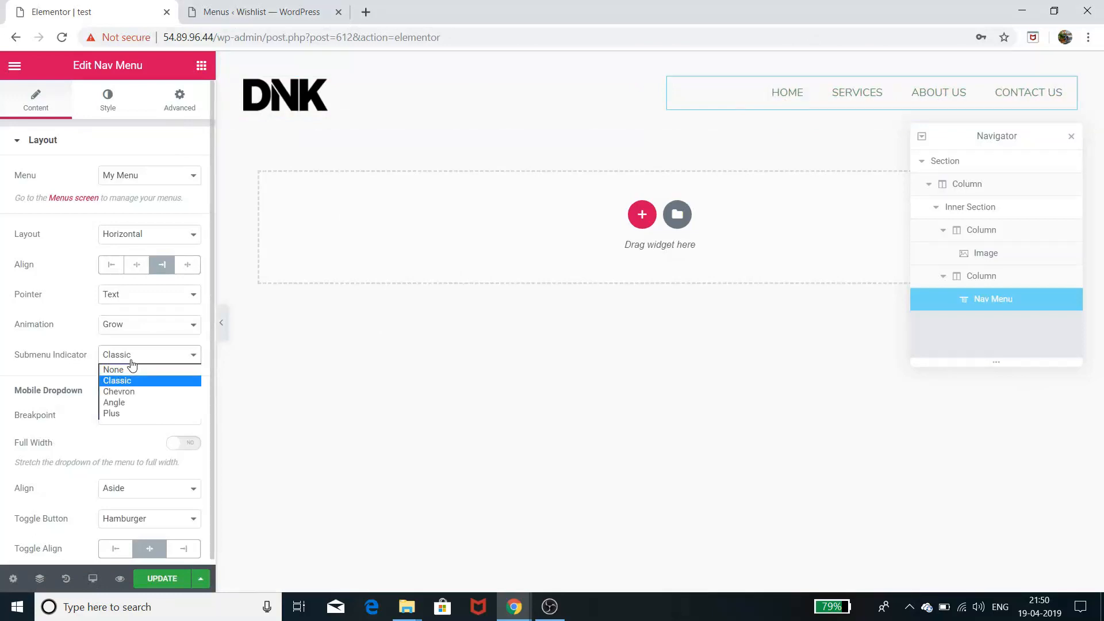
click(131, 362)
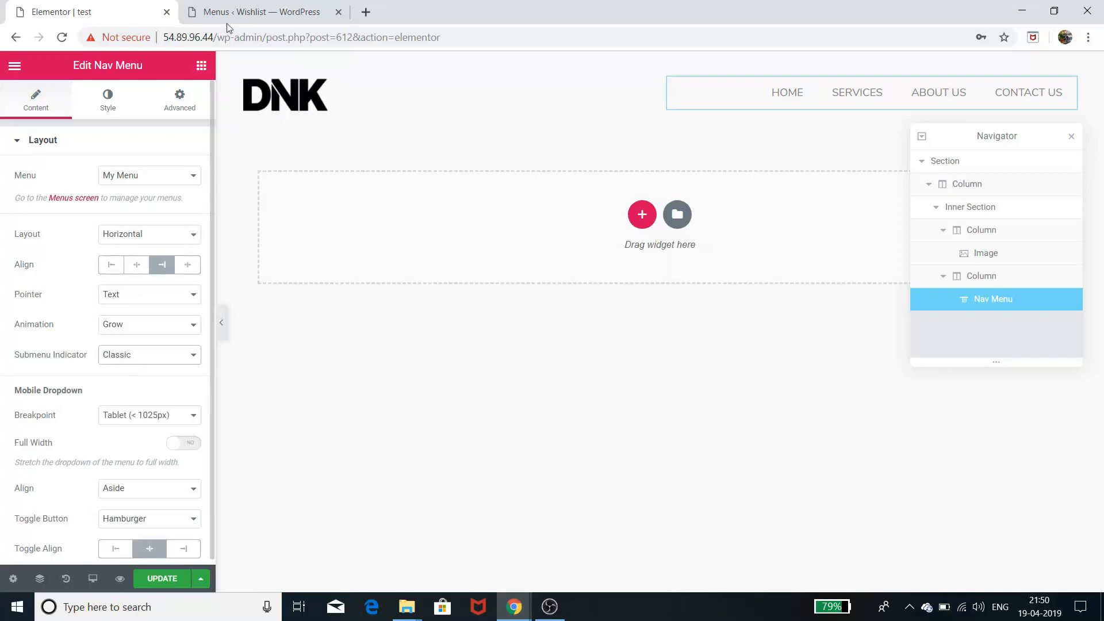
click(268, 11)
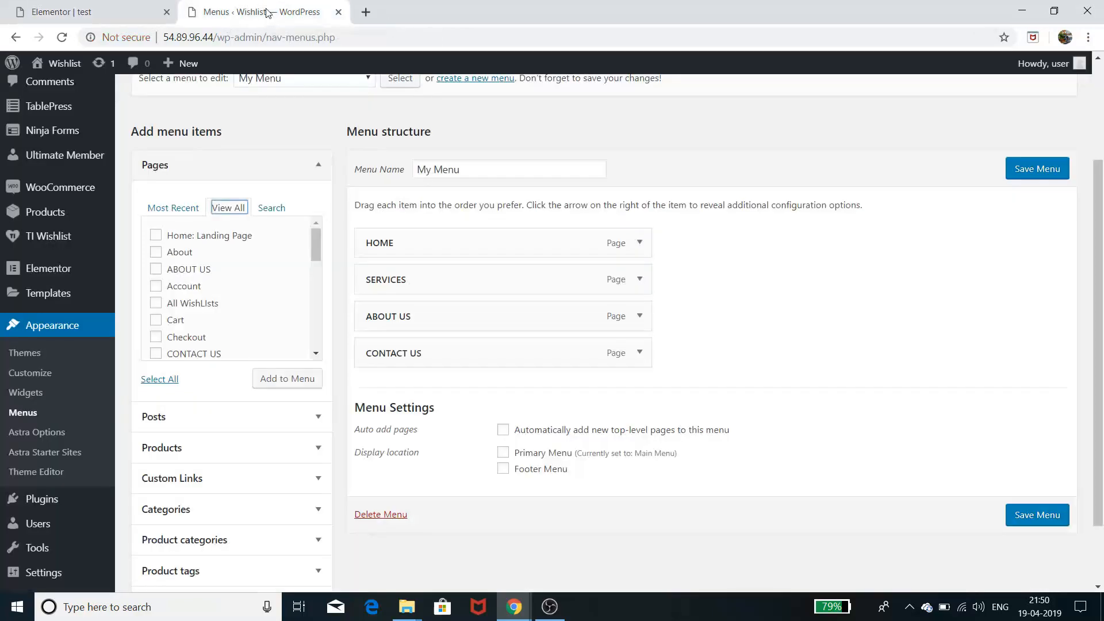
drag(391, 281, 441, 281)
click(1026, 171)
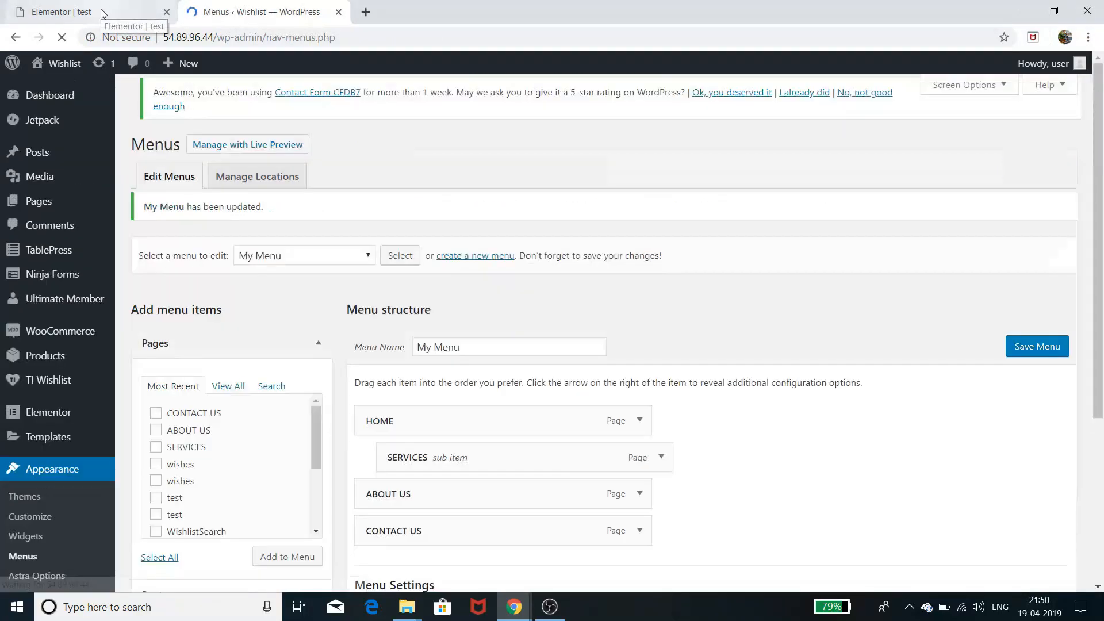
Refresh the header navigation in Elementor by switching its menu to For Him and back to My Menu, and reveal the HOME submenu.
click(103, 13)
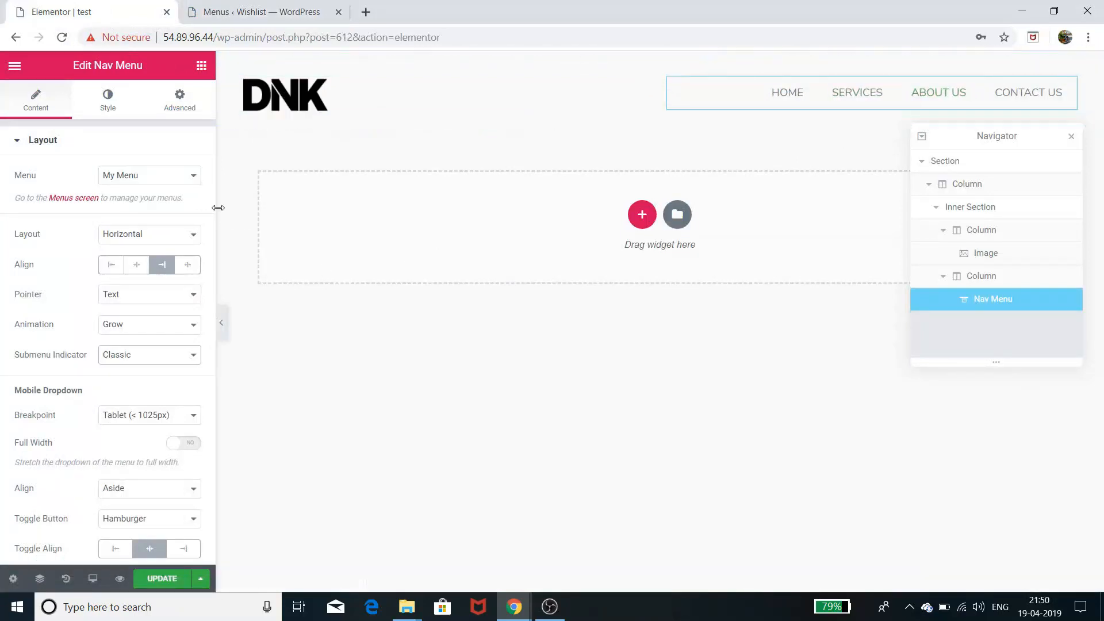
click(178, 175)
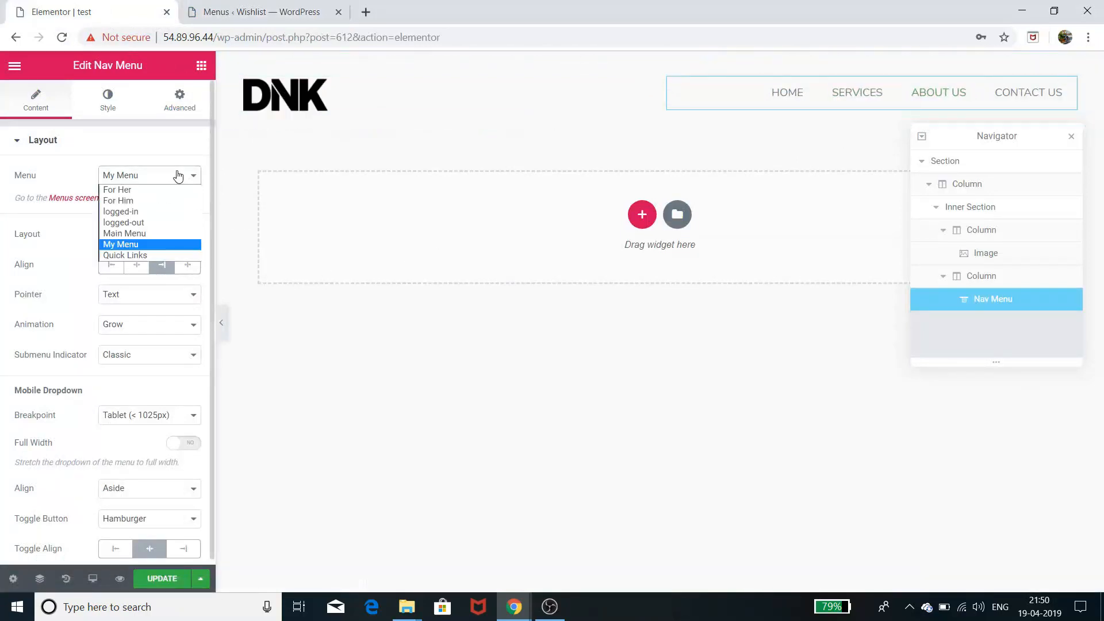
click(178, 176)
click(121, 200)
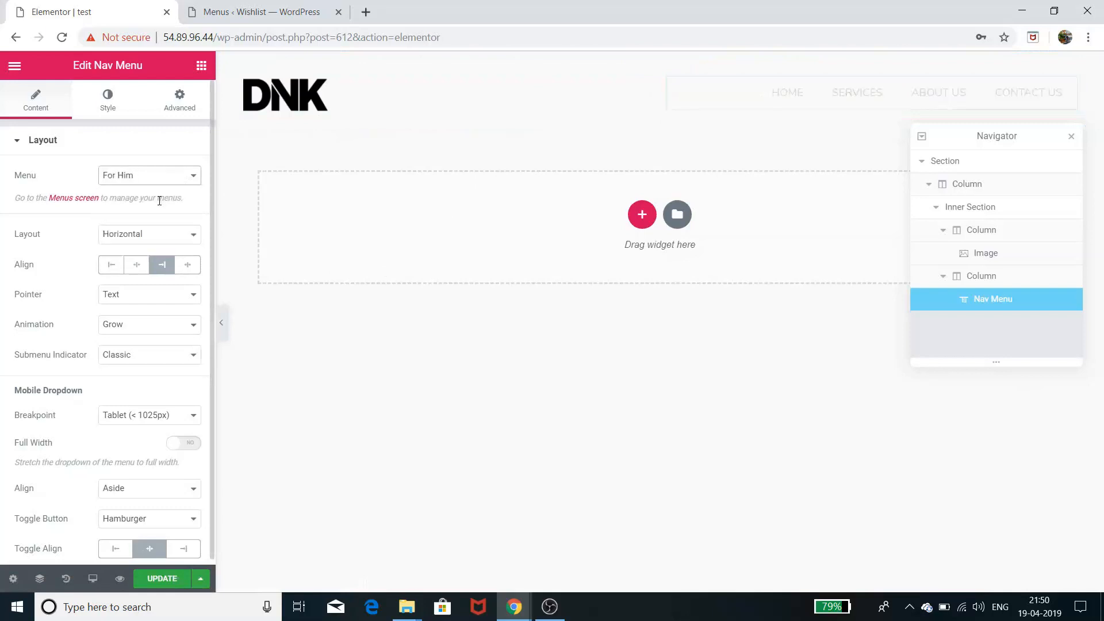
click(162, 189)
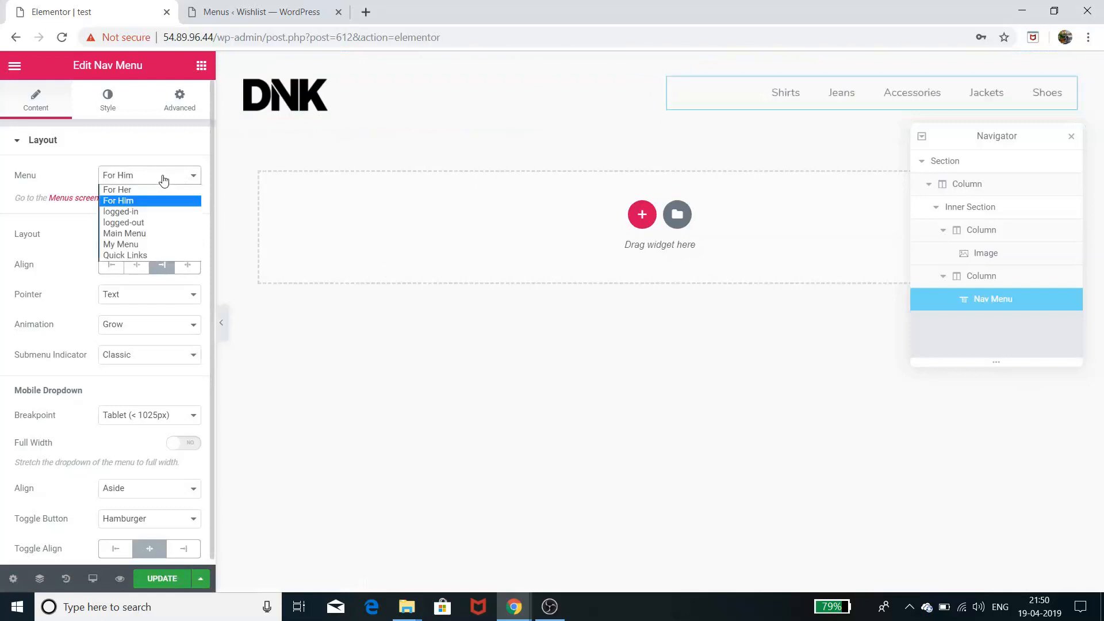
click(156, 246)
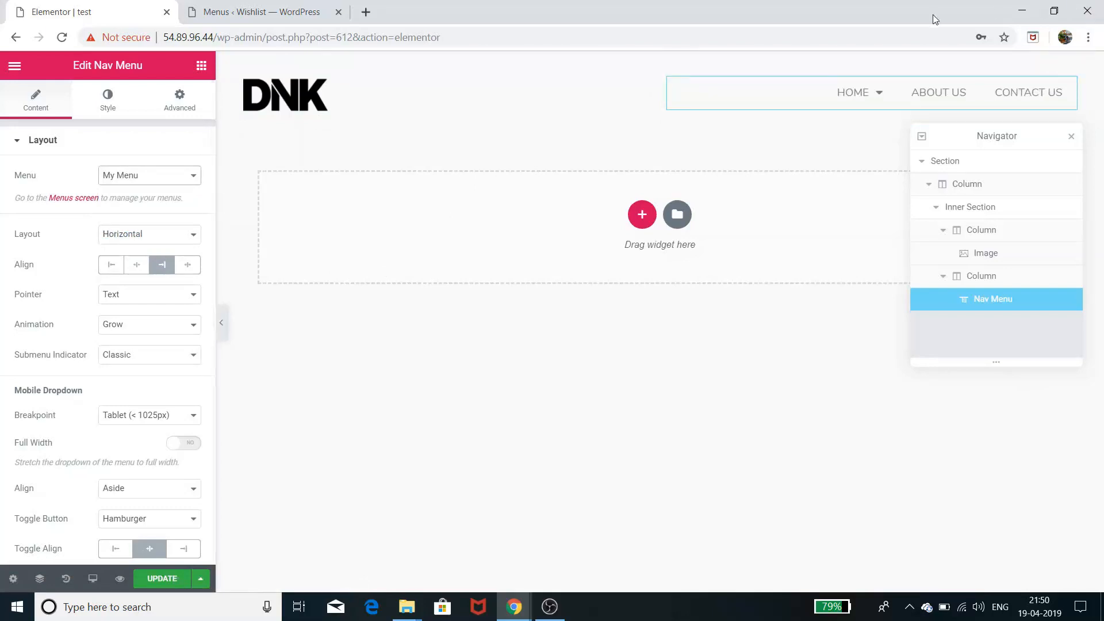
mouse_move(876, 95)
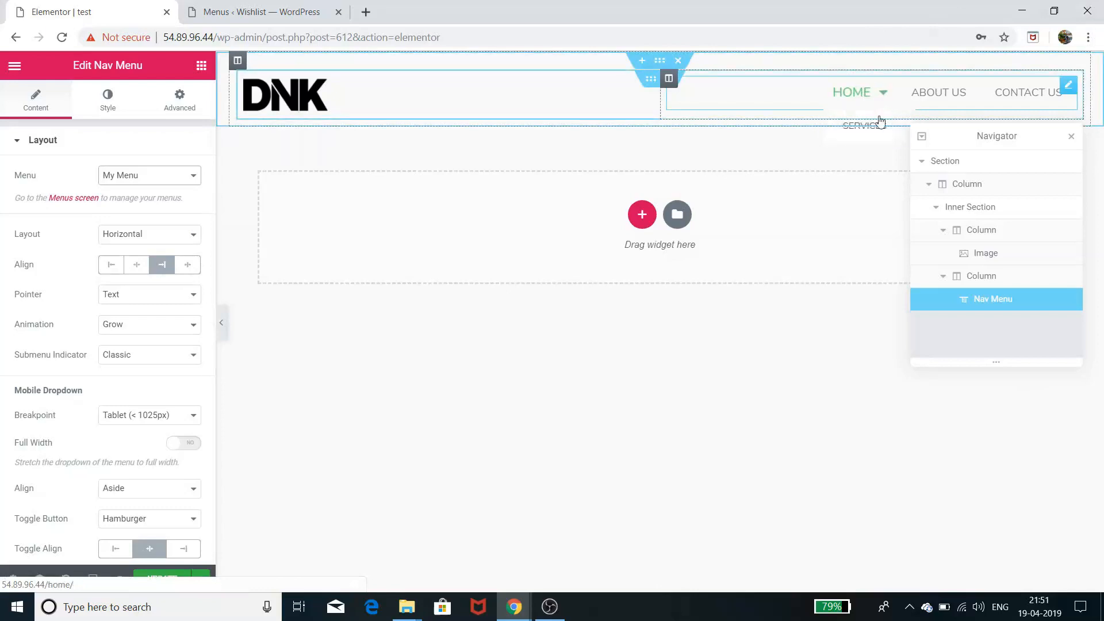
Try the Chevron and Angle submenu indicators on the Nav Menu, and set the indicator to Plus.
click(160, 357)
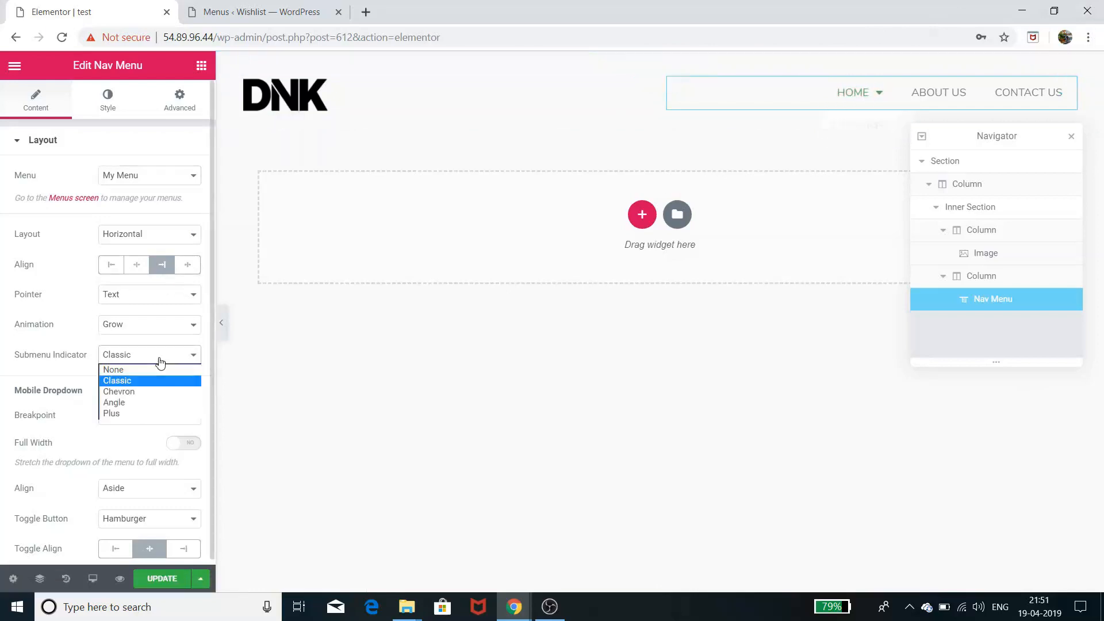
click(133, 394)
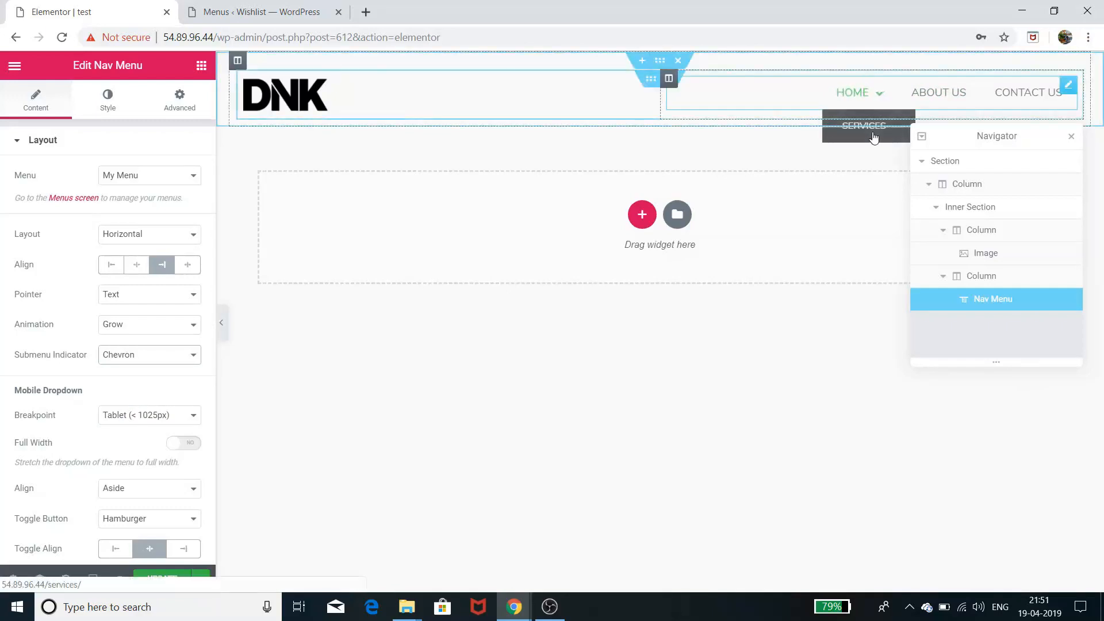
click(127, 357)
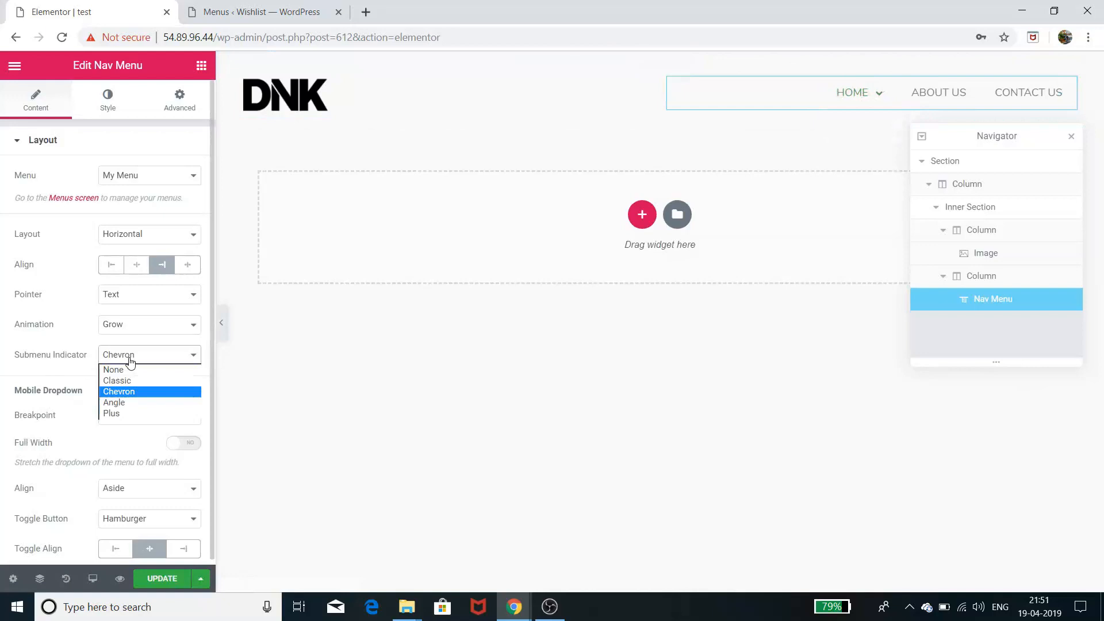
click(121, 403)
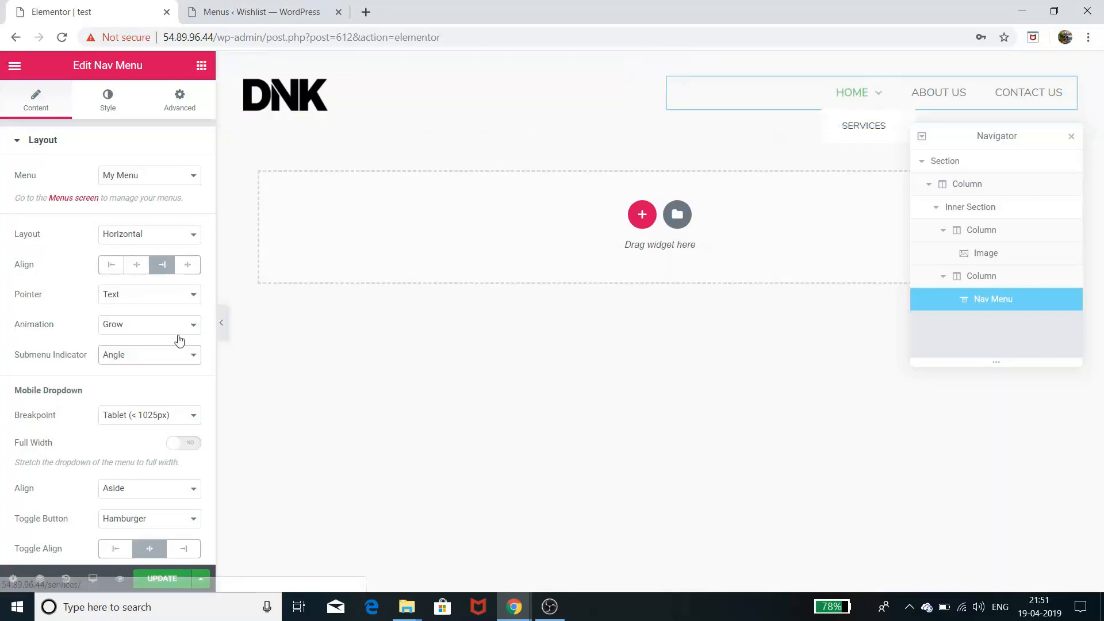
click(138, 355)
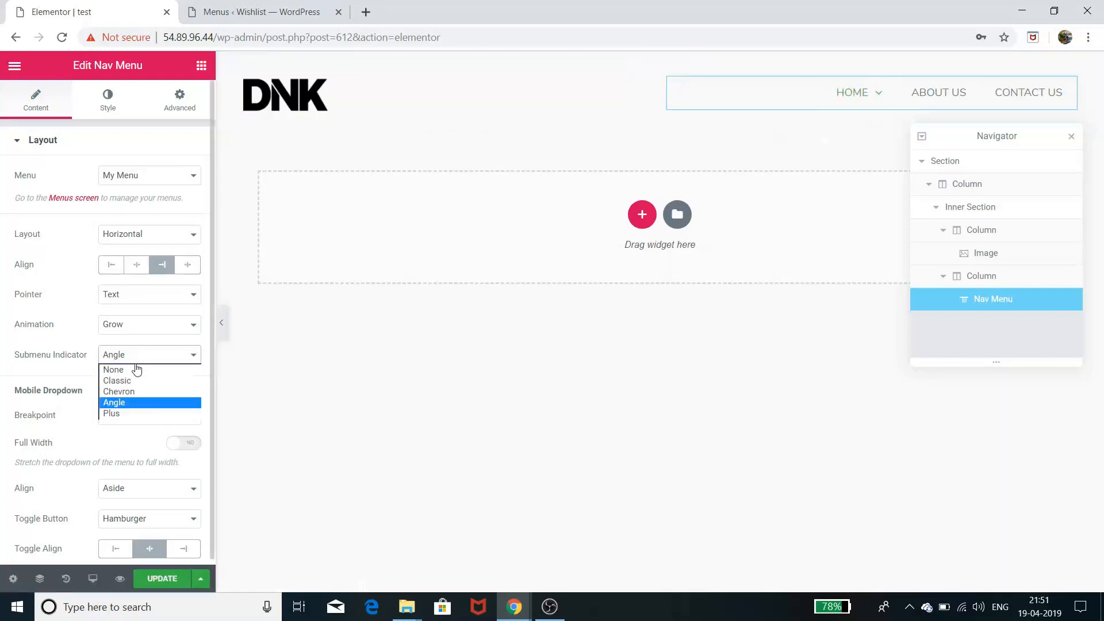
click(129, 414)
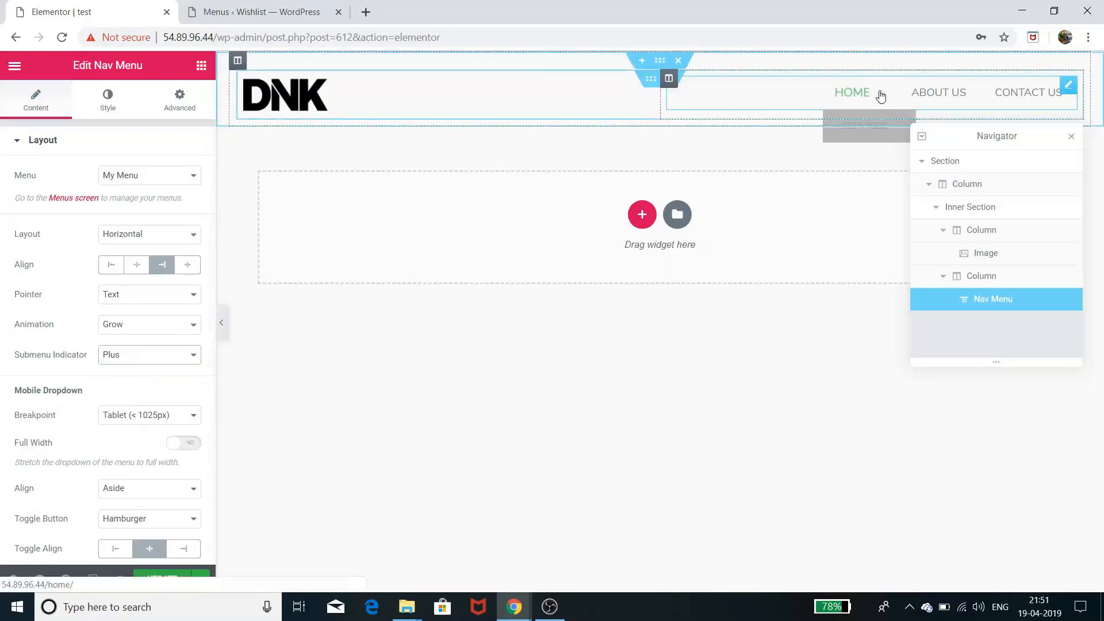
In WordPress's menu management, move SERVICES out from under HOME to the top level of My Menu and save the menu.
click(239, 14)
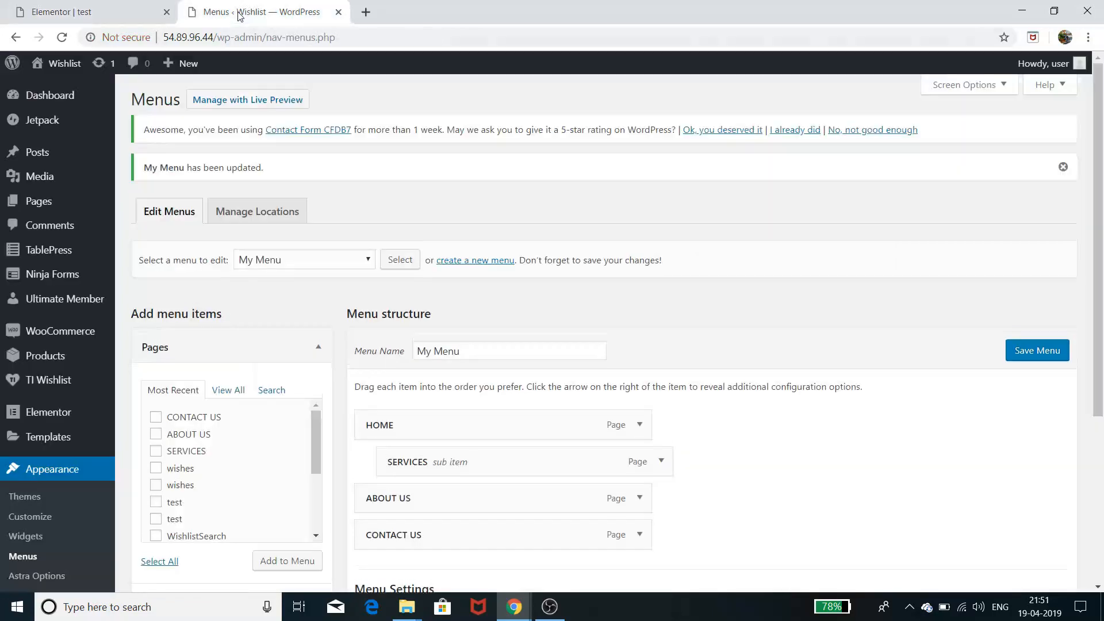
drag(590, 467, 477, 465)
click(1039, 352)
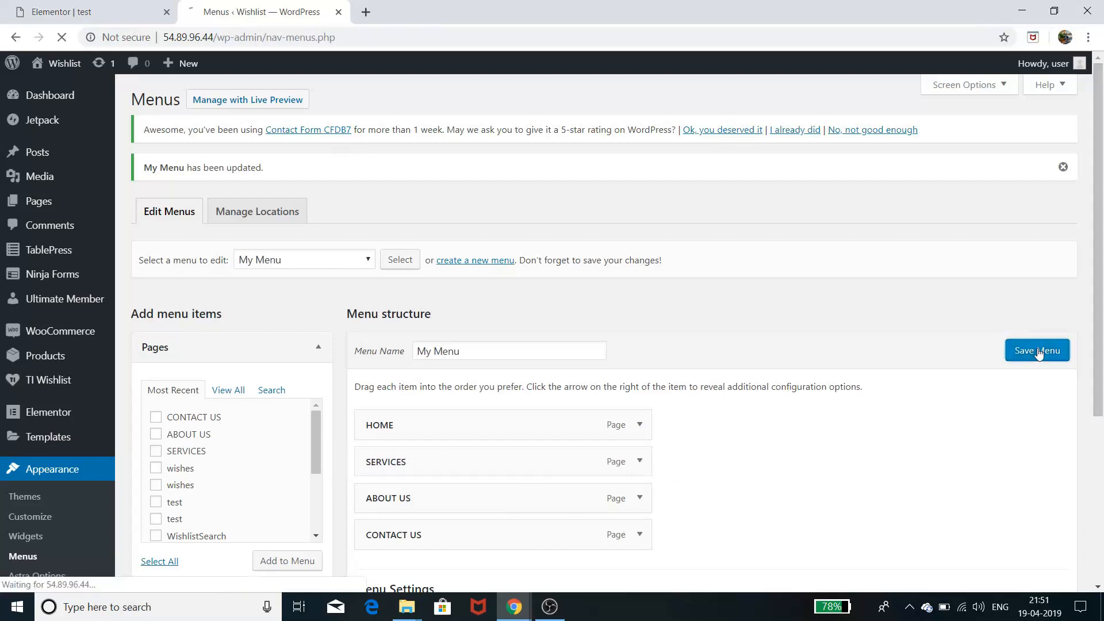
Refresh the header navigation in Elementor by switching its menu to logged-out and back to My Menu.
click(62, 11)
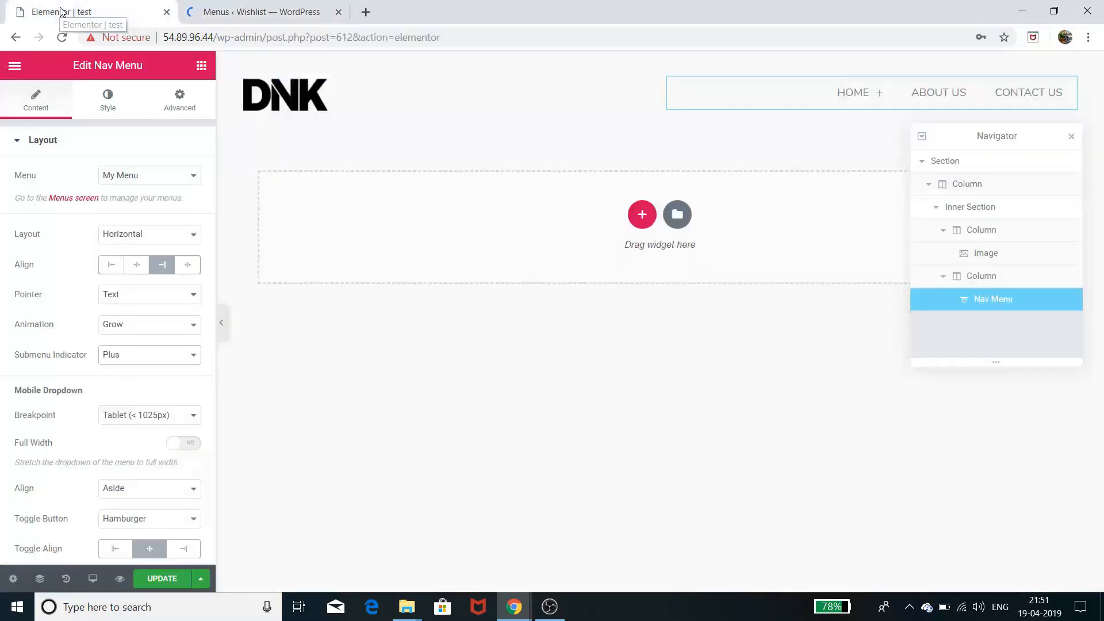
click(142, 178)
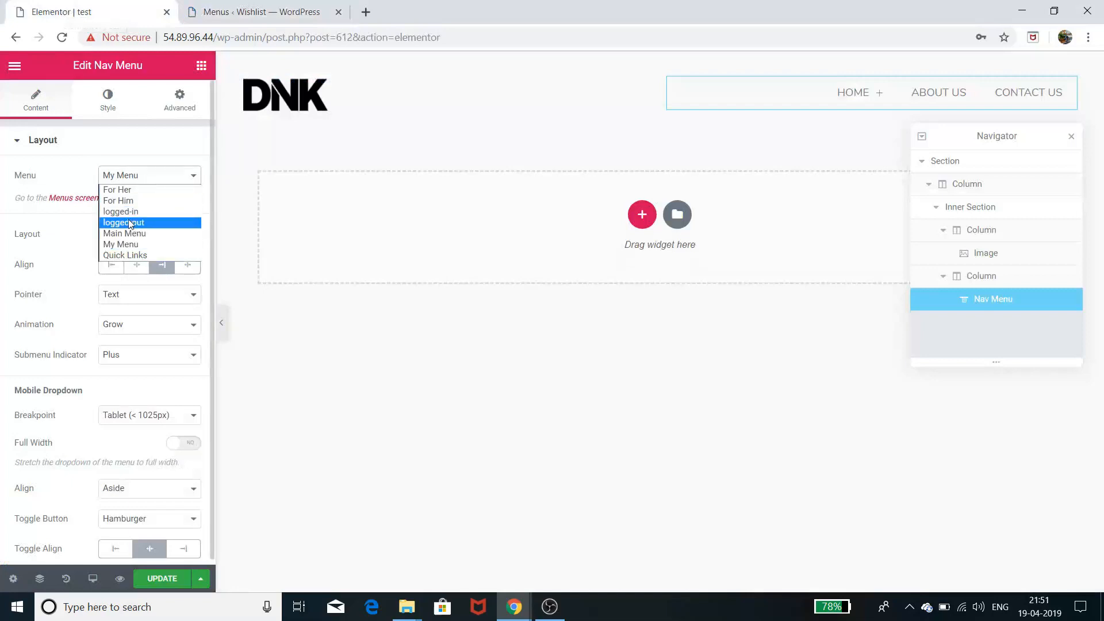
click(129, 223)
click(149, 177)
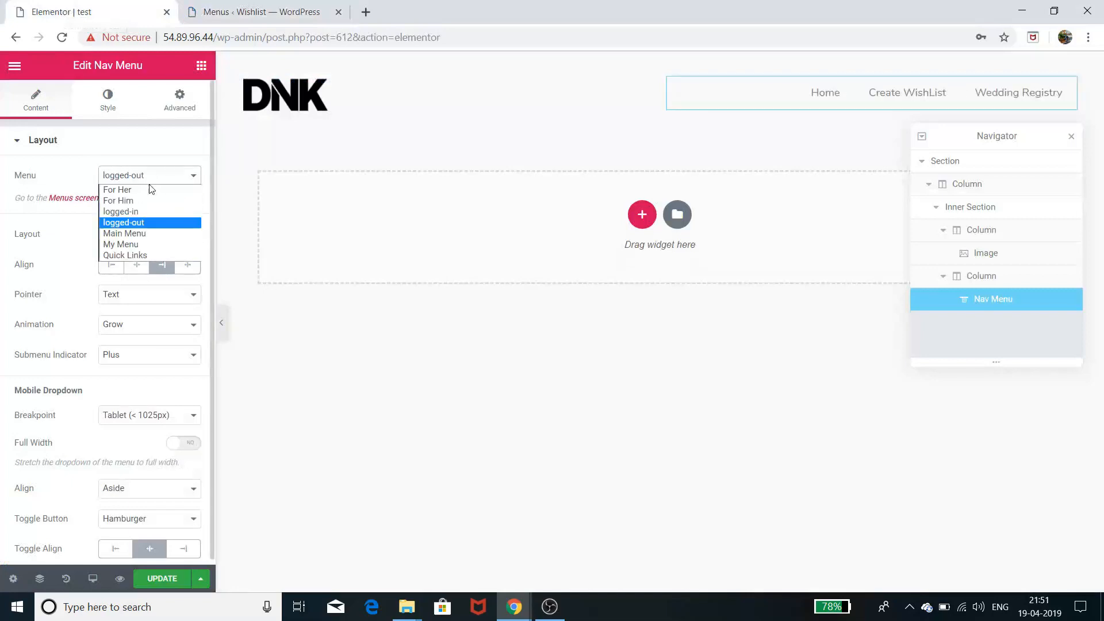
click(137, 244)
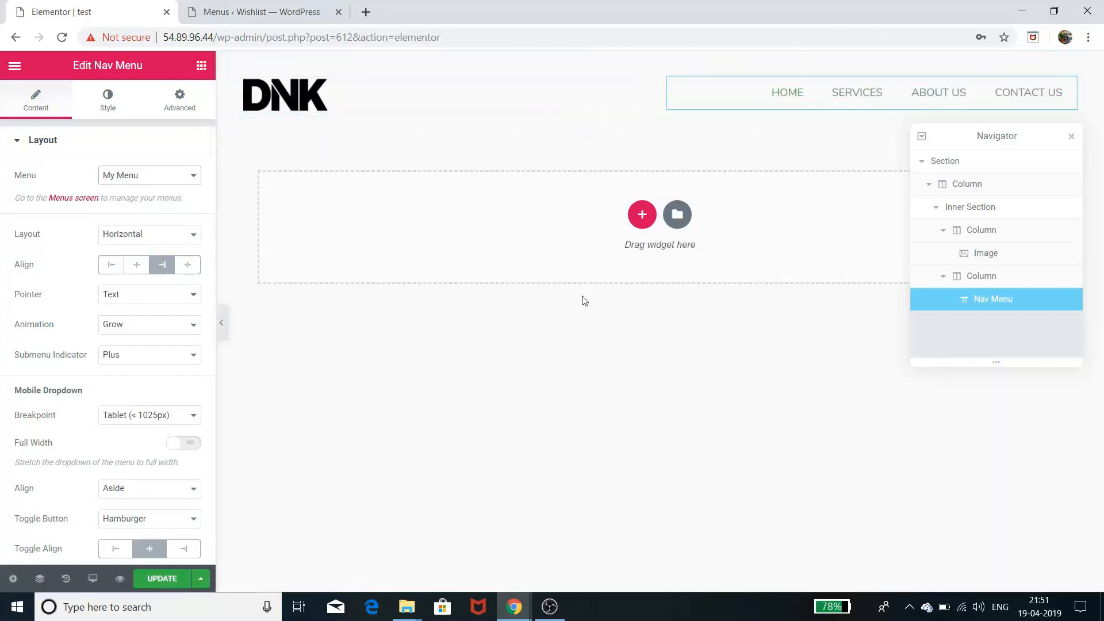
Set the Nav Menu's pointer to Framed, its animation to Draw and its submenu indicator to None.
click(129, 299)
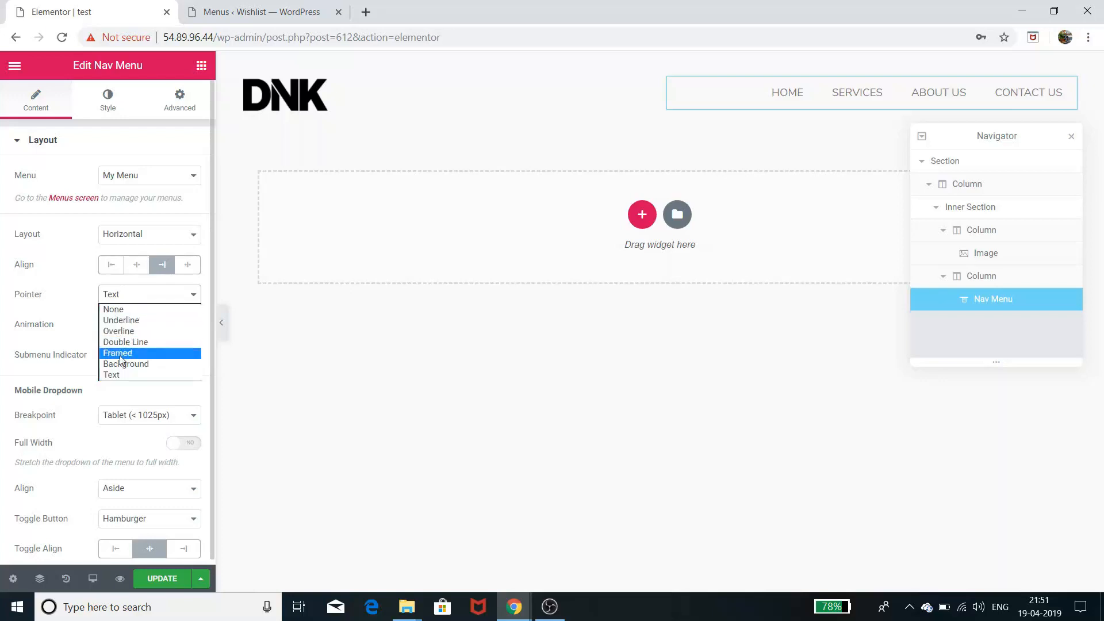
click(120, 354)
click(133, 330)
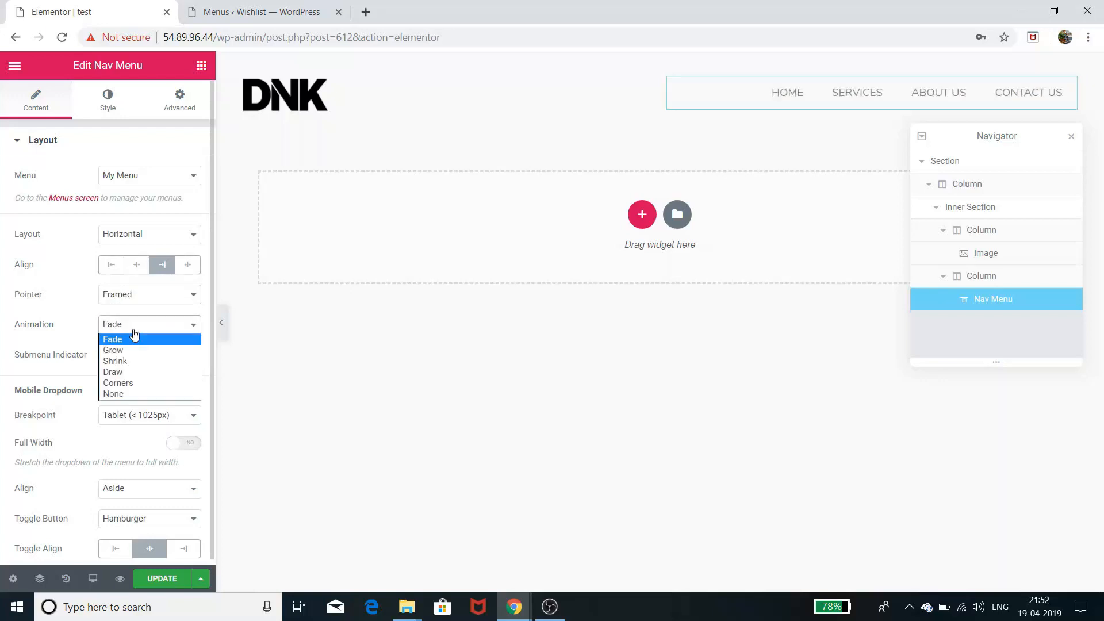
click(126, 371)
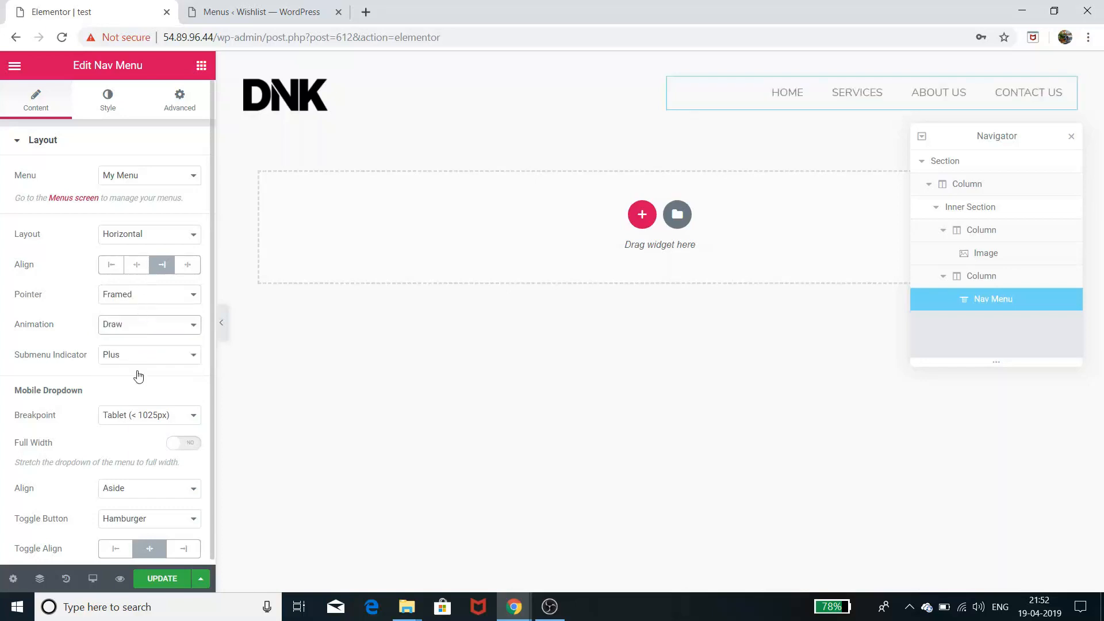
click(145, 361)
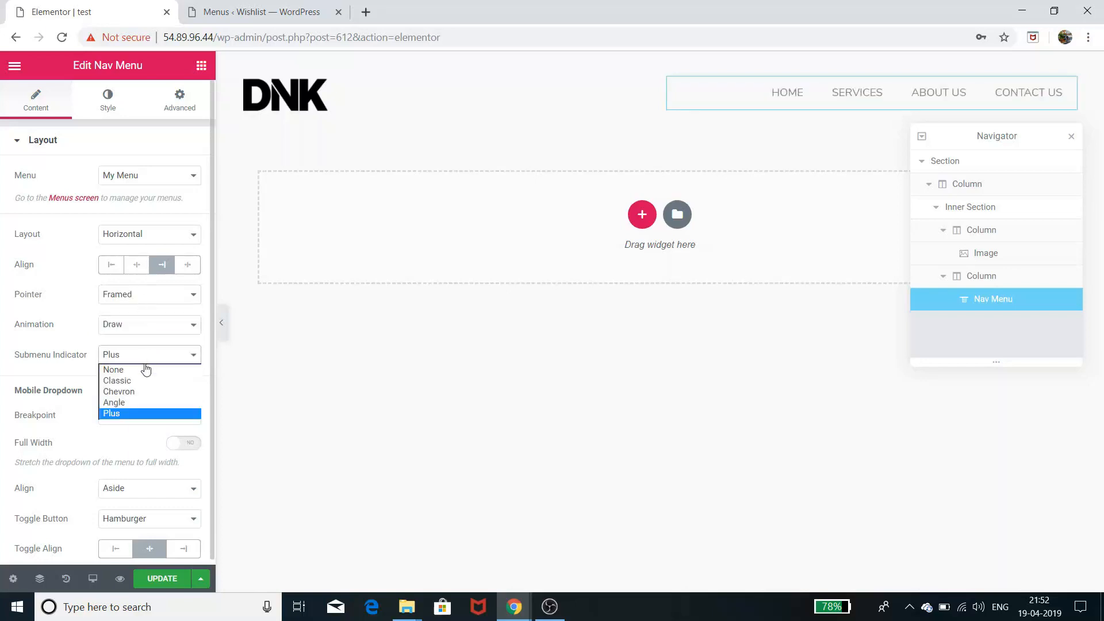
click(144, 369)
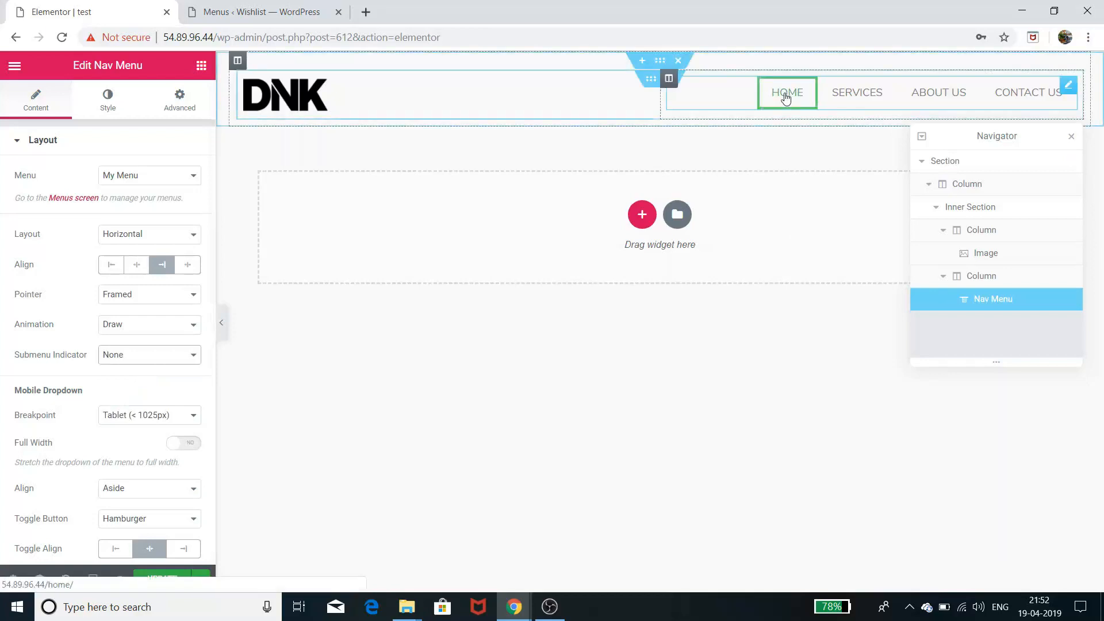
Examine the navigation menu's hover effect on the test page in the incognito Chrome window, and return to the Elementor editor.
mouse_move(525, 615)
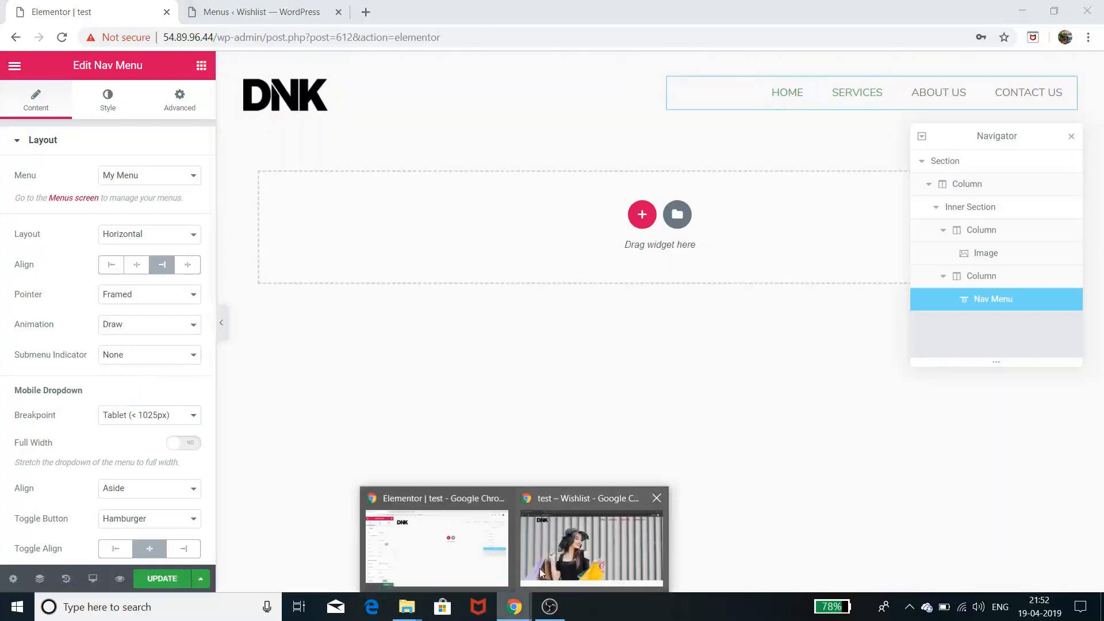
click(555, 556)
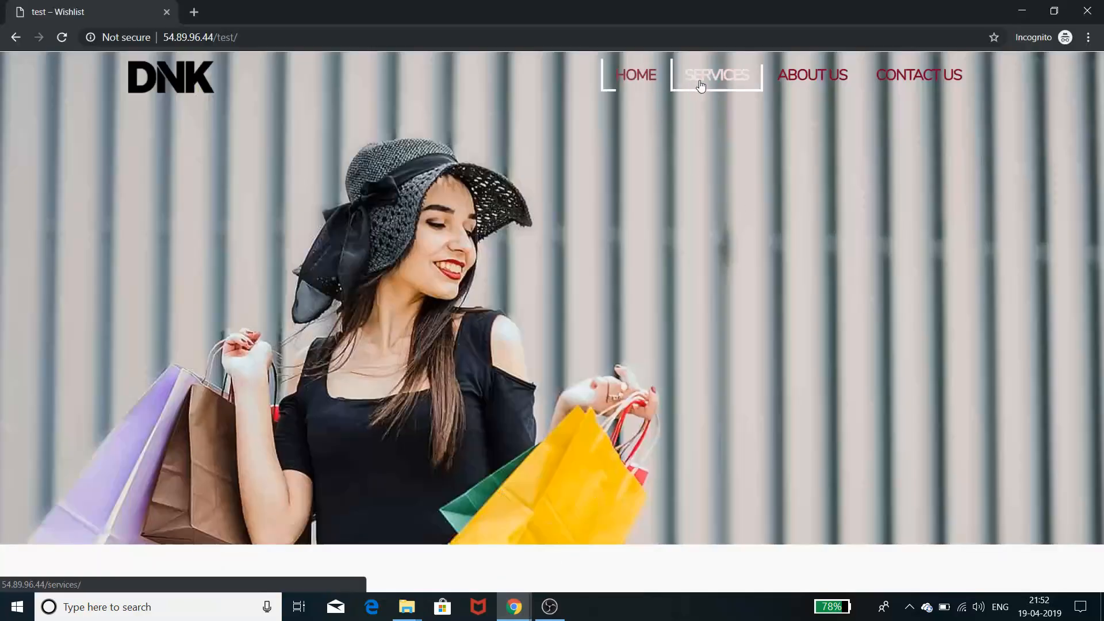
click(1022, 11)
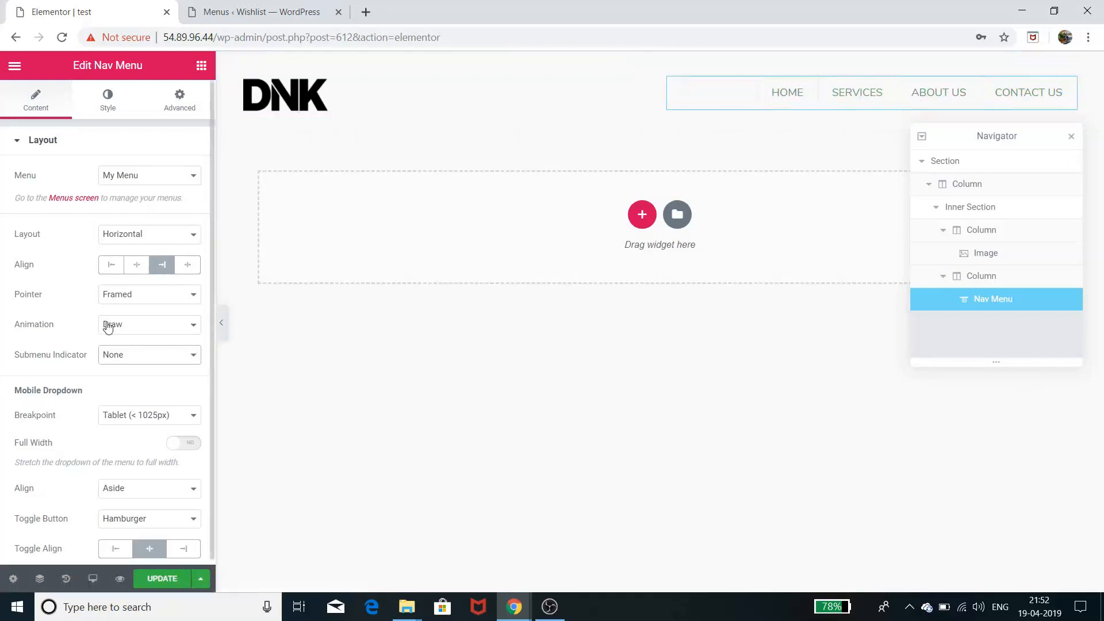
Set the Nav Menu's main menu pointer width to 2, after trying larger widths.
scroll(123, 370, down, 1)
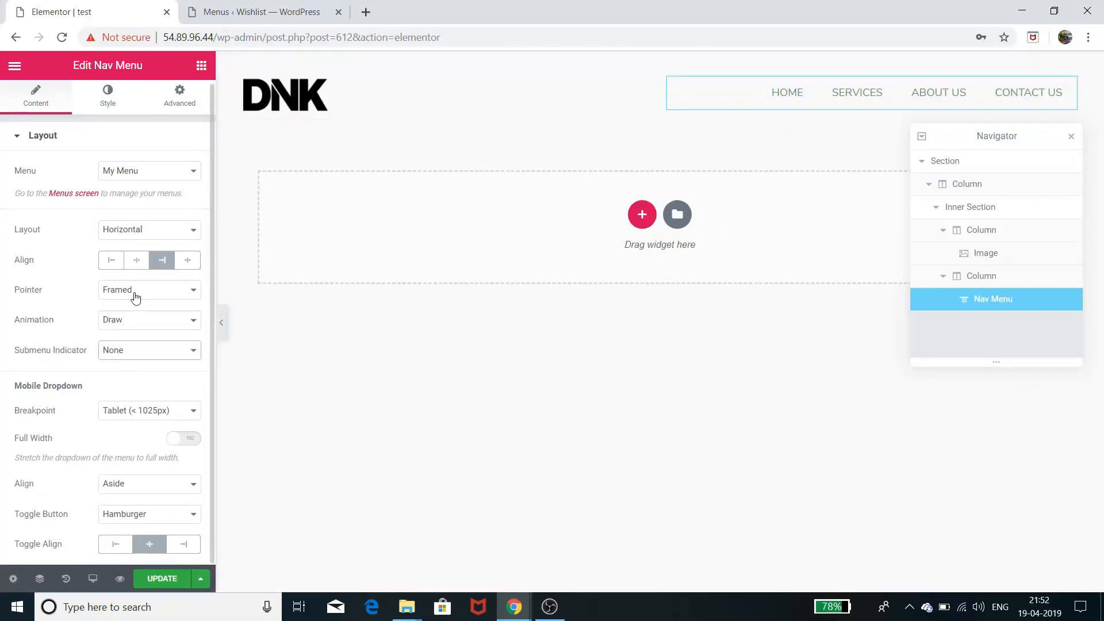
click(108, 104)
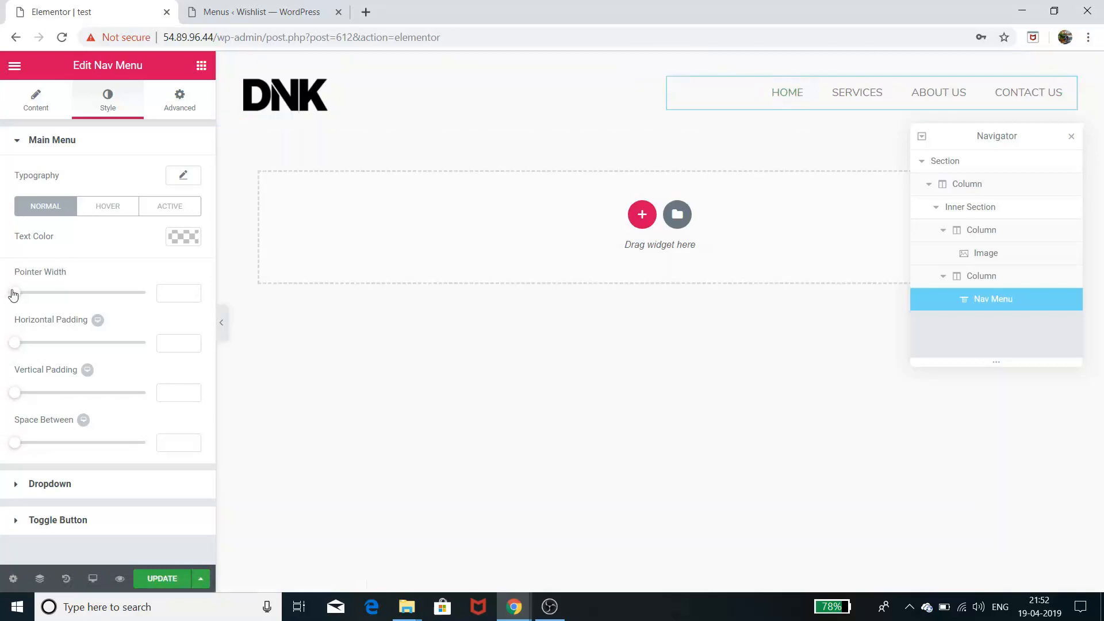
drag(13, 295, 50, 302)
drag(51, 294, 4, 296)
drag(16, 301, 20, 301)
click(95, 488)
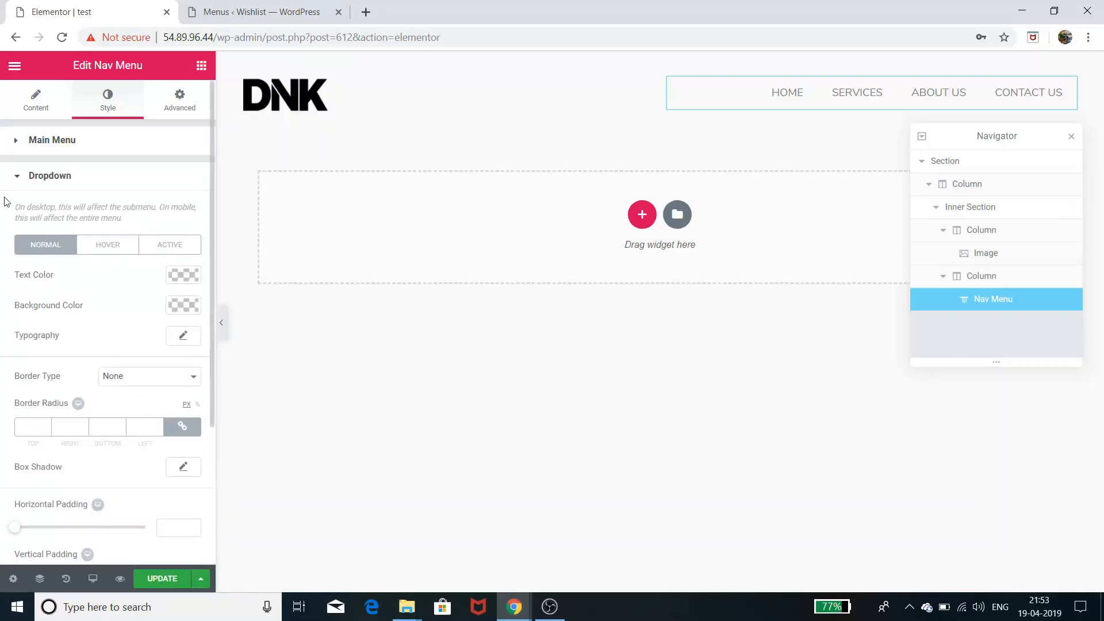
click(19, 147)
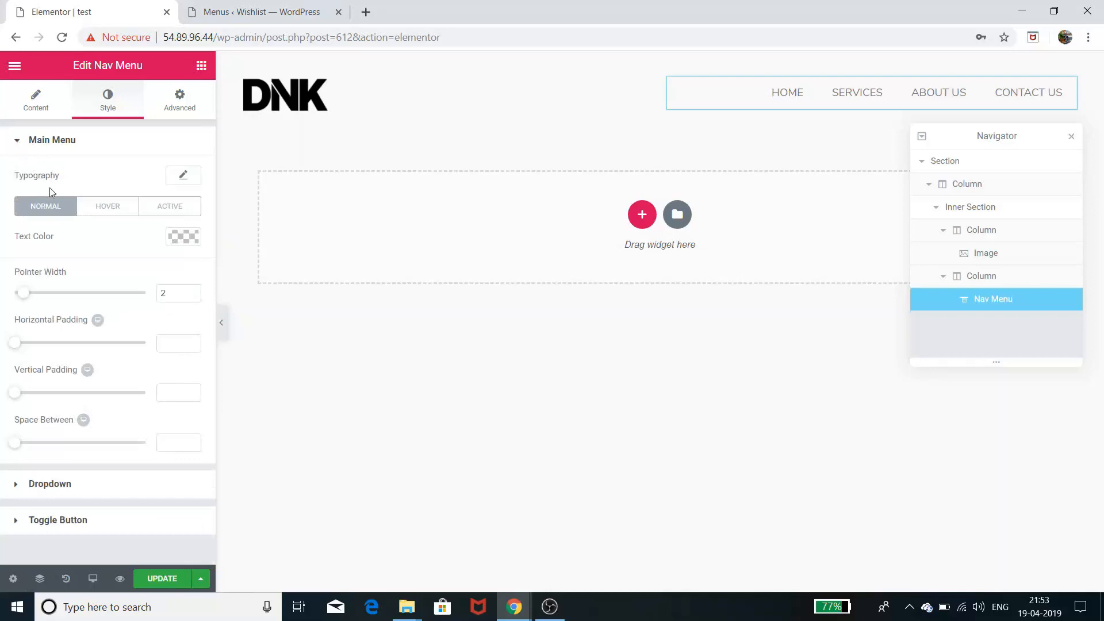
Set the main menu's normal text color to purple #7a006a.
click(117, 210)
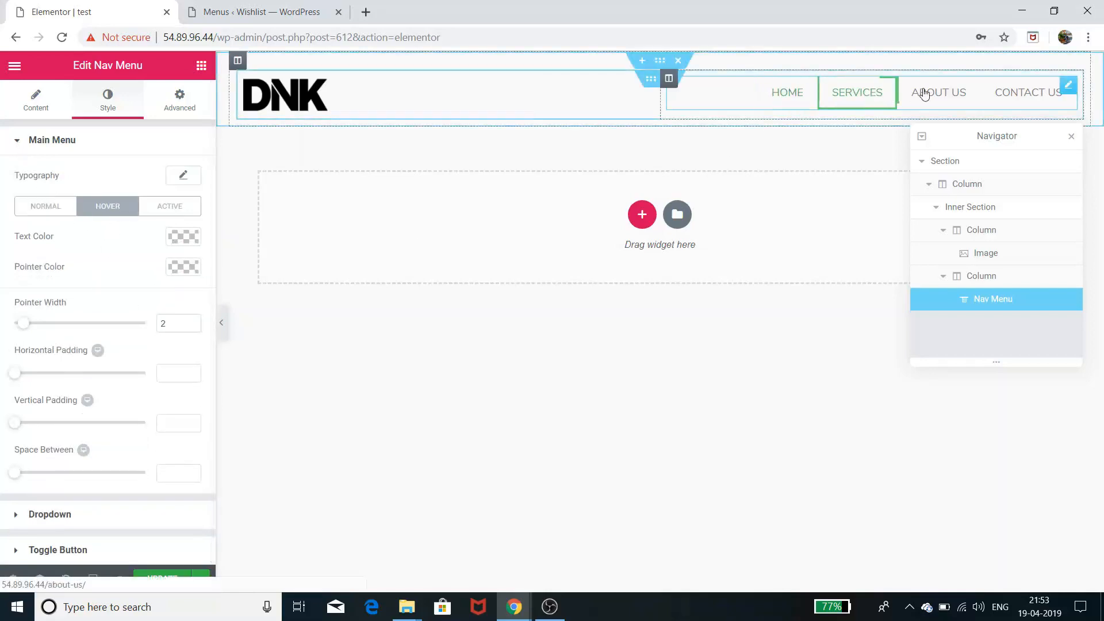
click(40, 211)
click(188, 239)
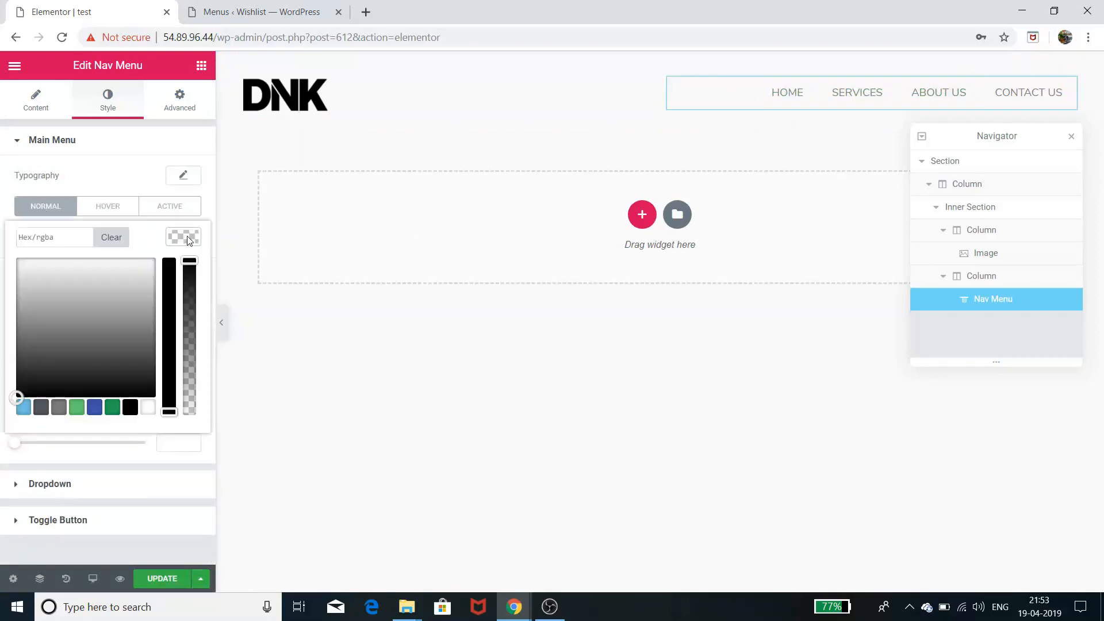
click(786, 93)
drag(169, 411, 169, 272)
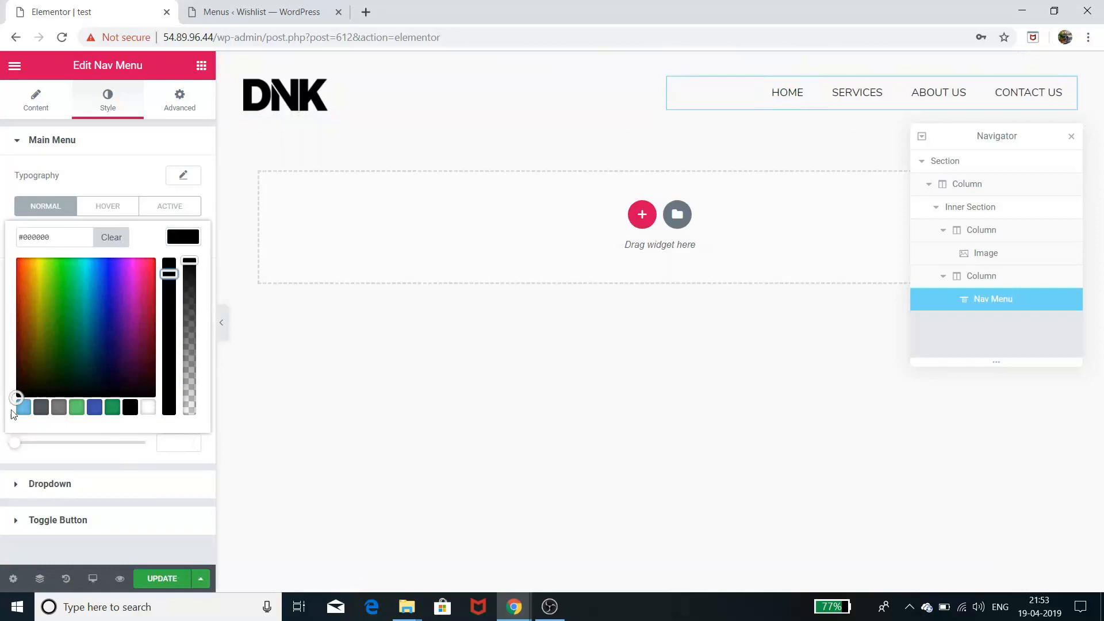
drag(20, 393, 138, 327)
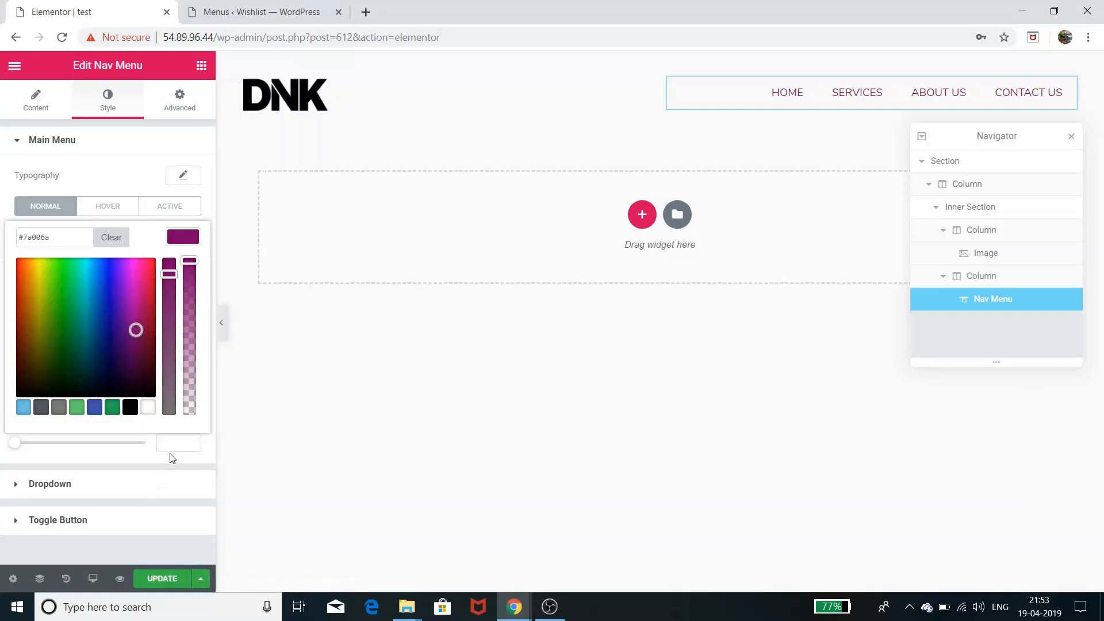
click(123, 208)
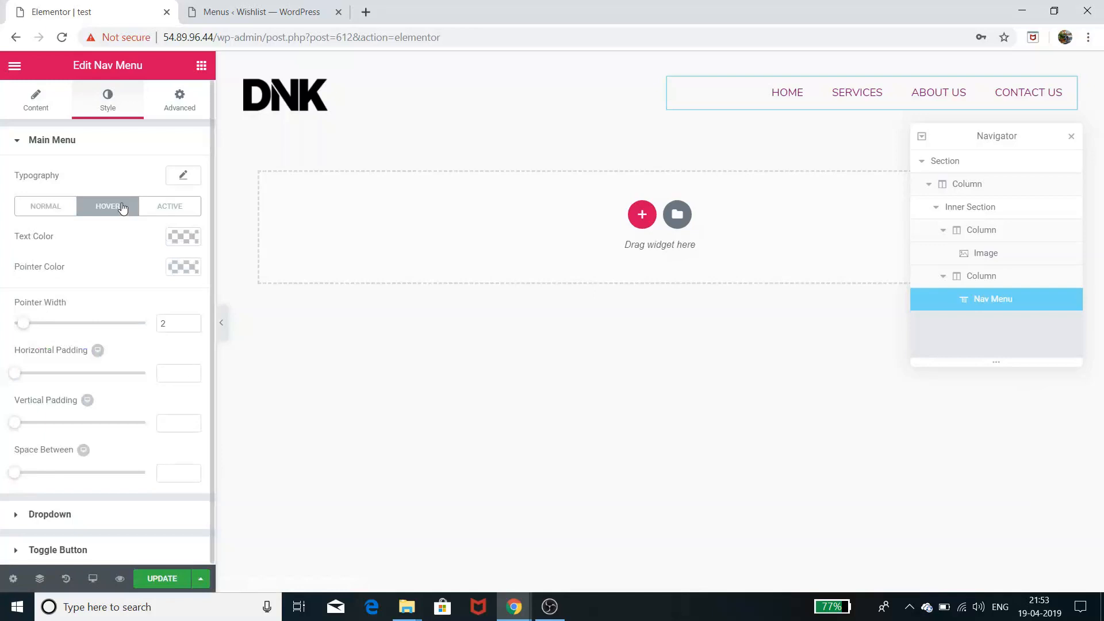
click(33, 212)
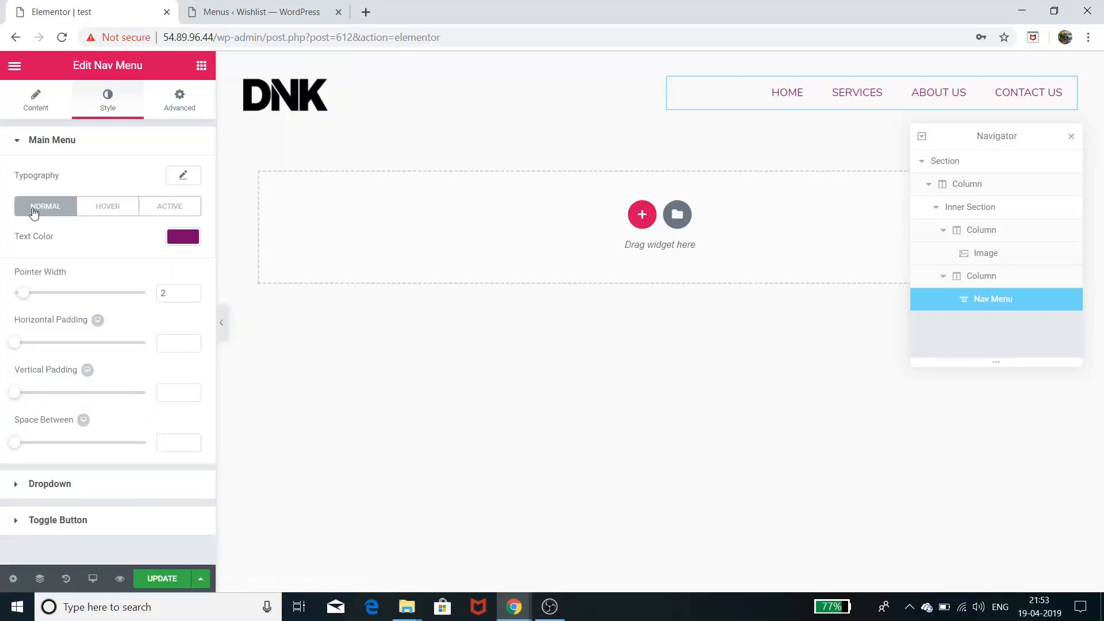
Set the main menu's hover text color to white #ffffff.
click(126, 208)
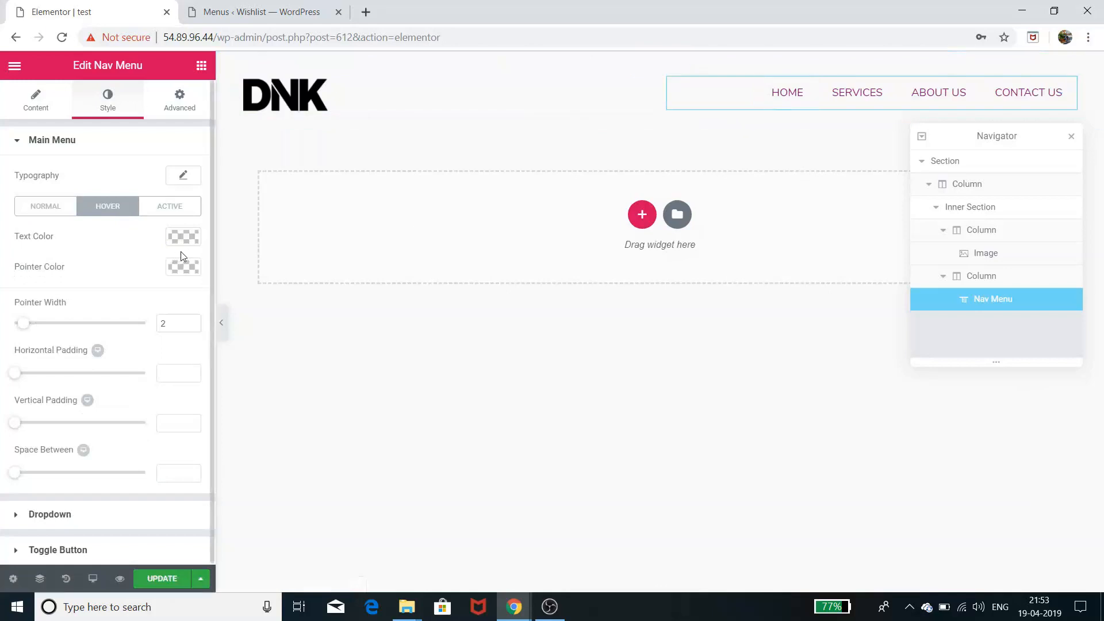
click(186, 235)
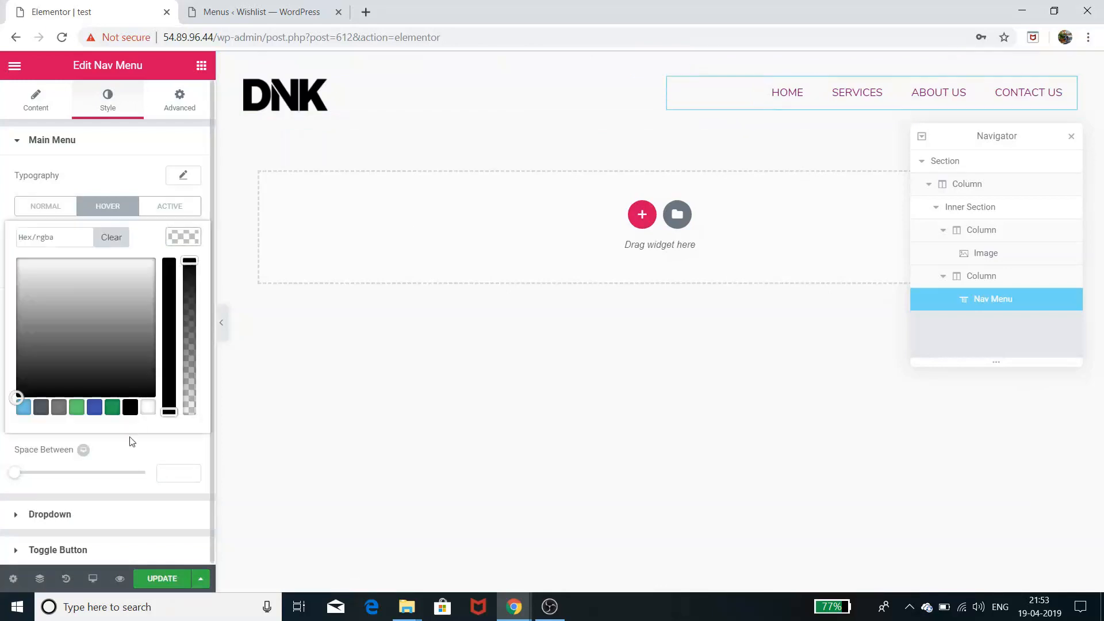
click(147, 411)
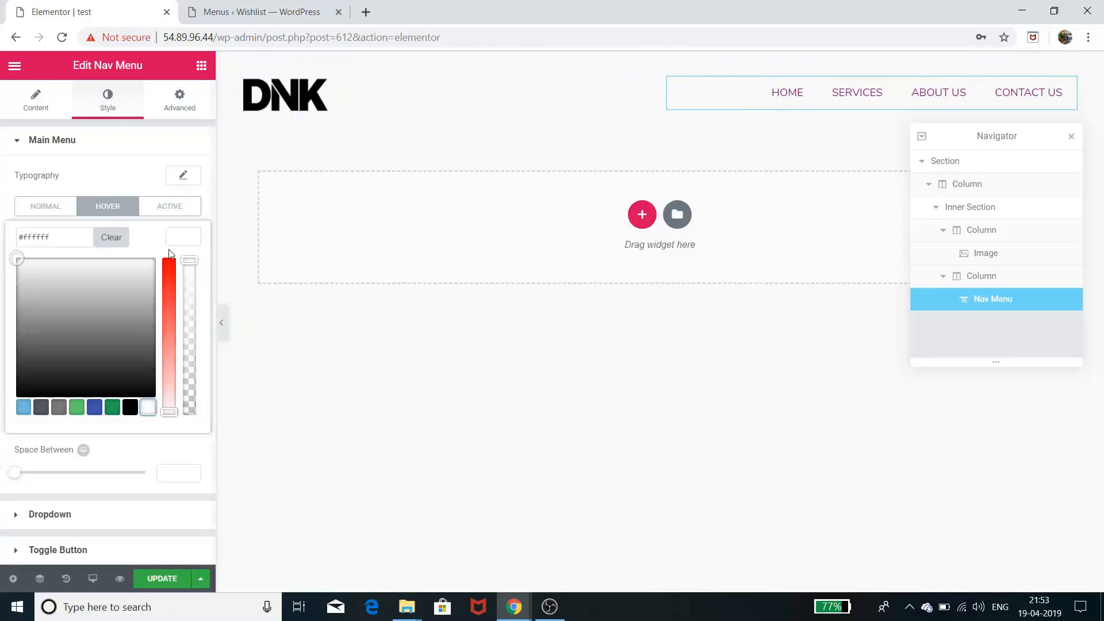
click(173, 208)
click(129, 212)
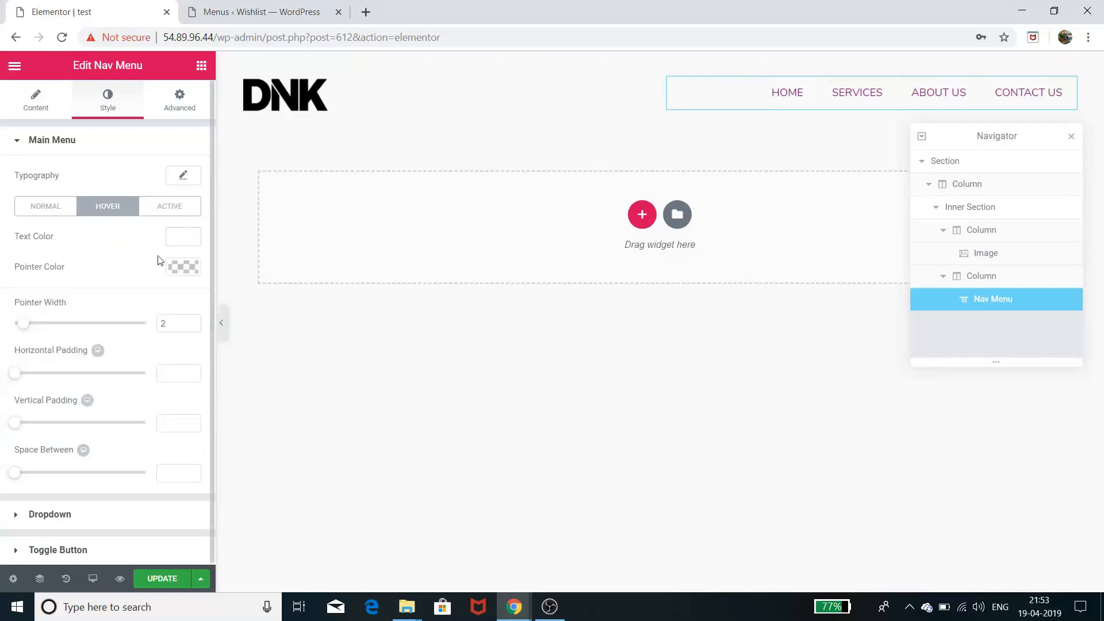
Set the main menu's hover pointer color to white #ffffff.
click(184, 270)
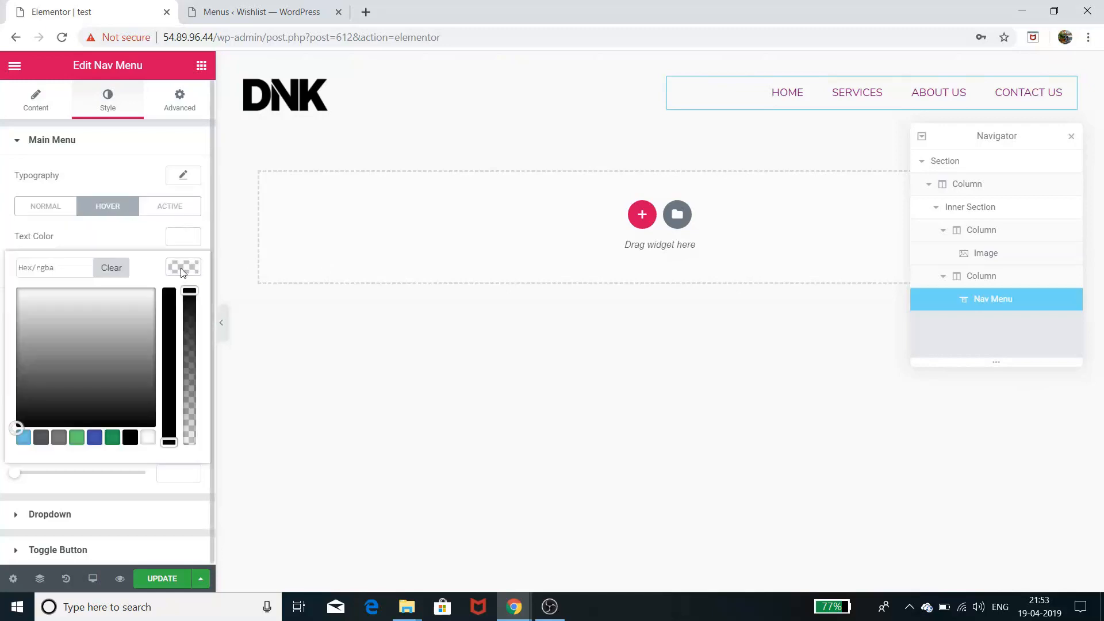
click(148, 438)
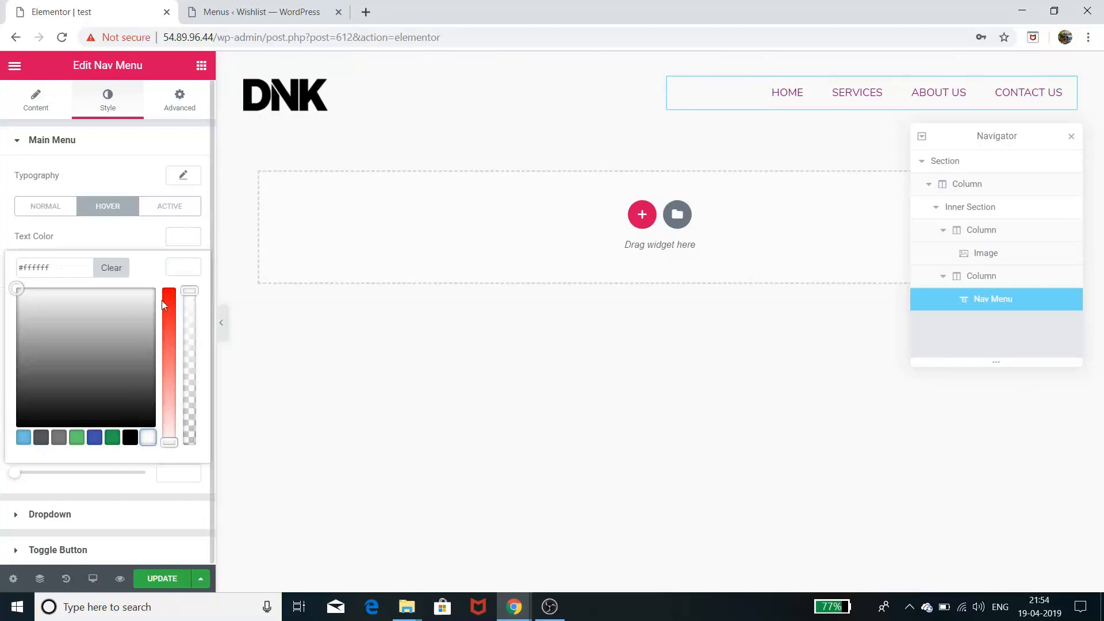
click(169, 214)
click(122, 212)
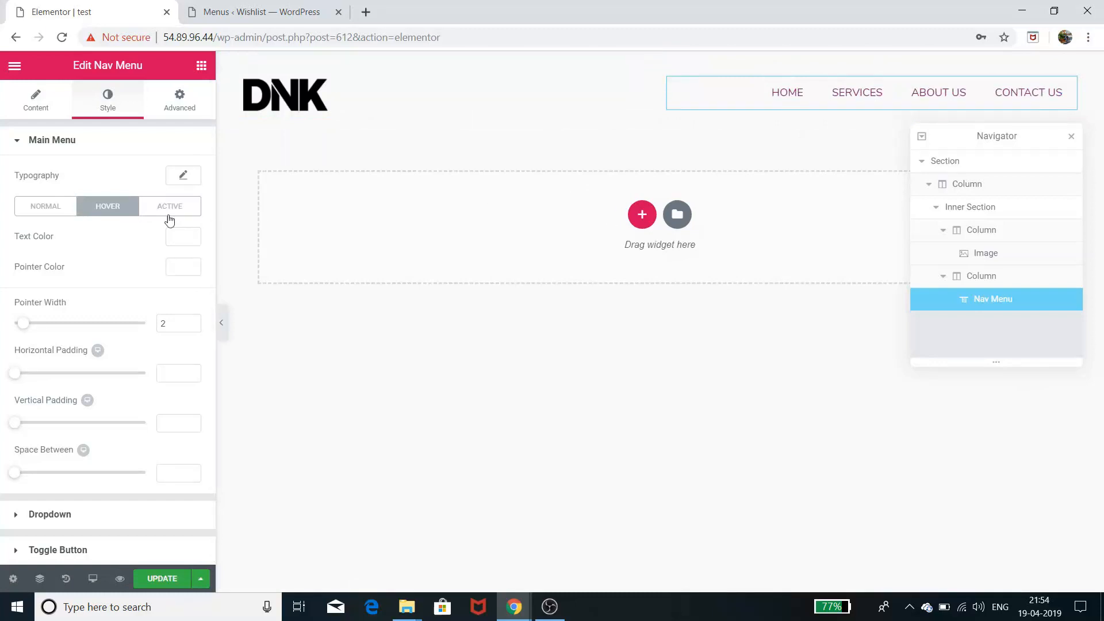
Add a new single-column section below the header section.
click(201, 65)
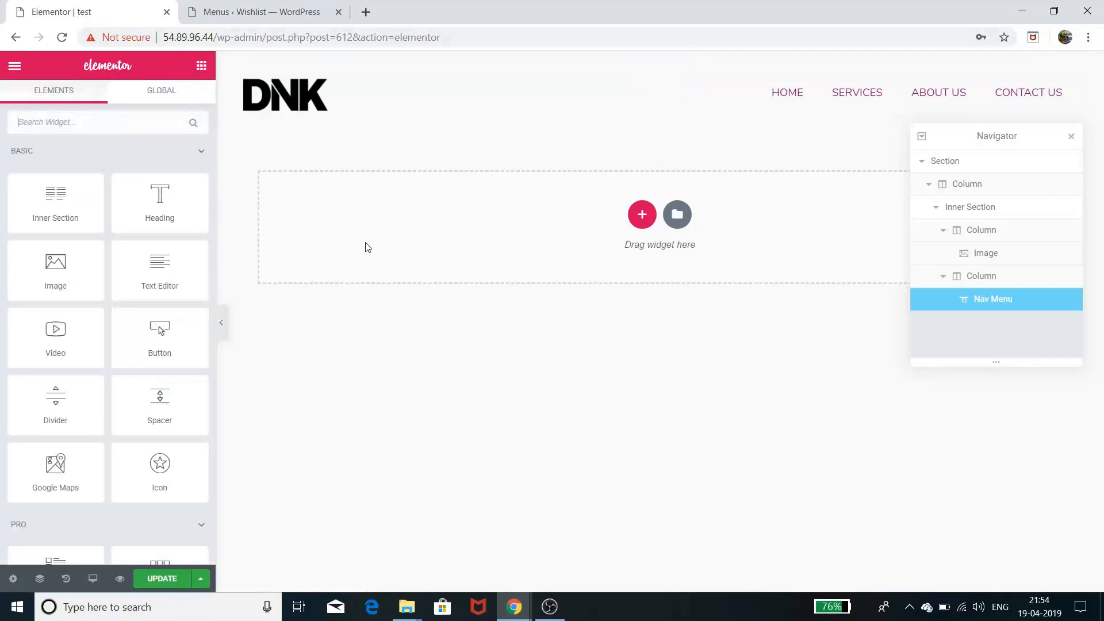
click(642, 215)
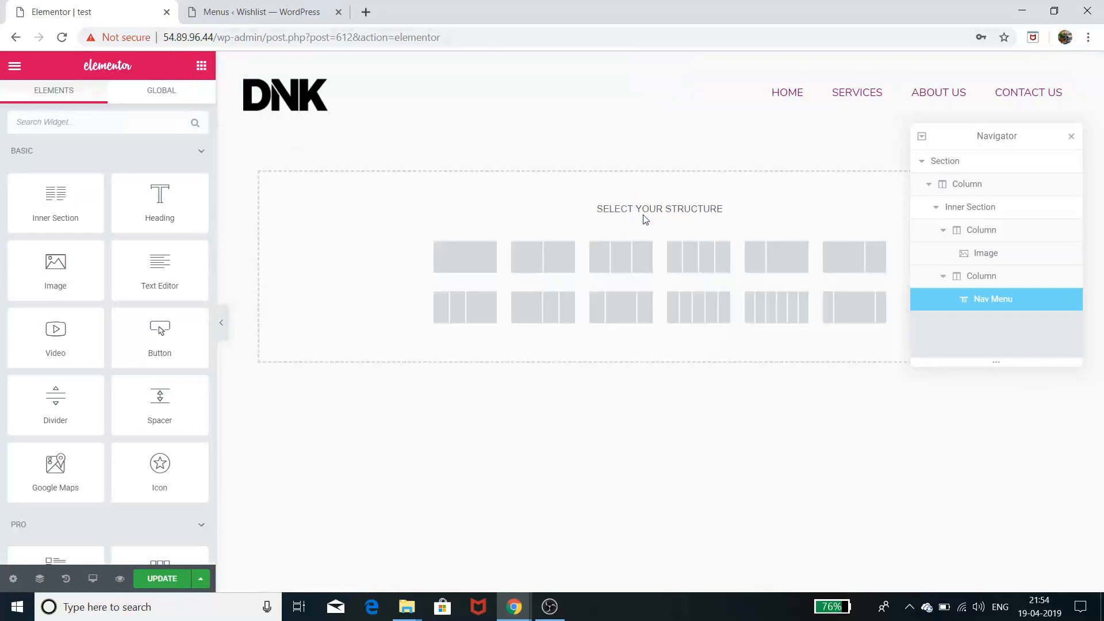
click(455, 264)
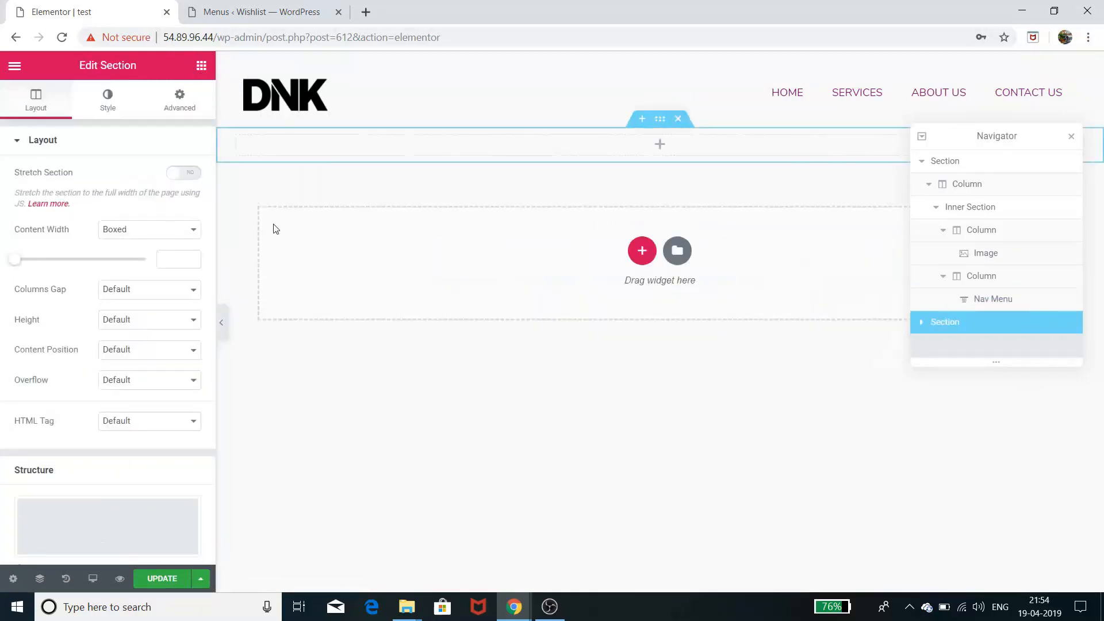
Give the new section a classic background using the image home-banner1-free-img.jpg from the media library.
right_click(661, 118)
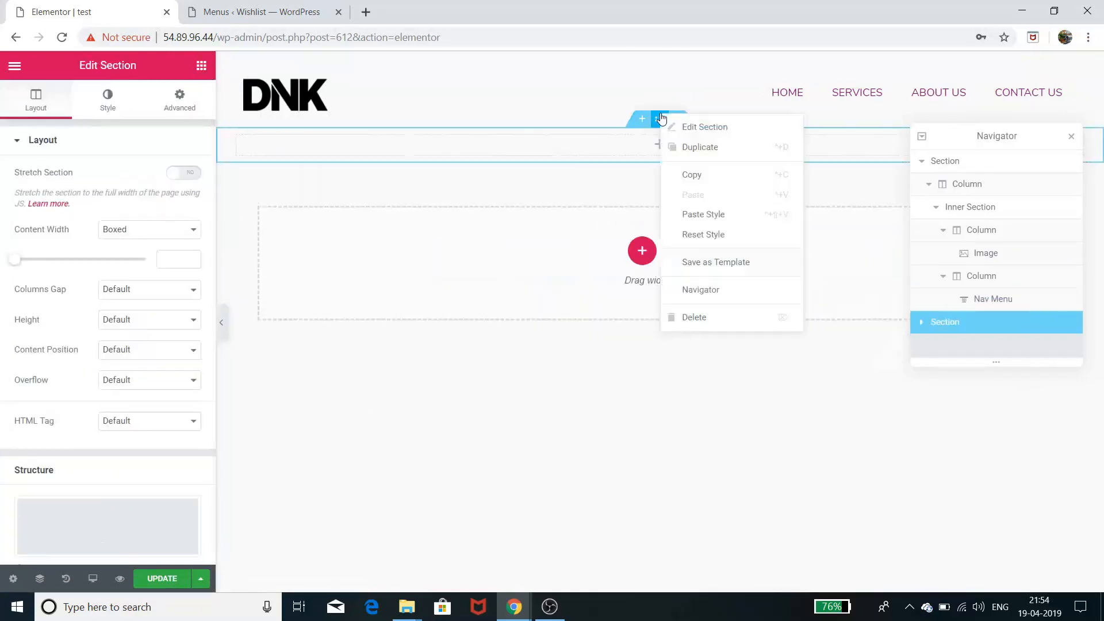
click(690, 126)
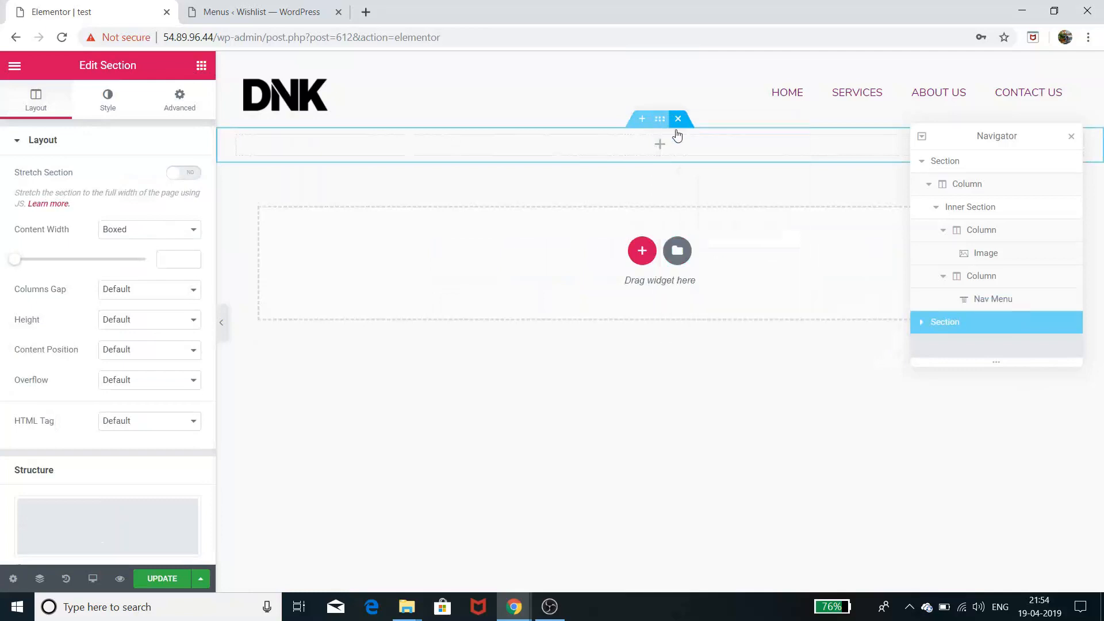
click(114, 107)
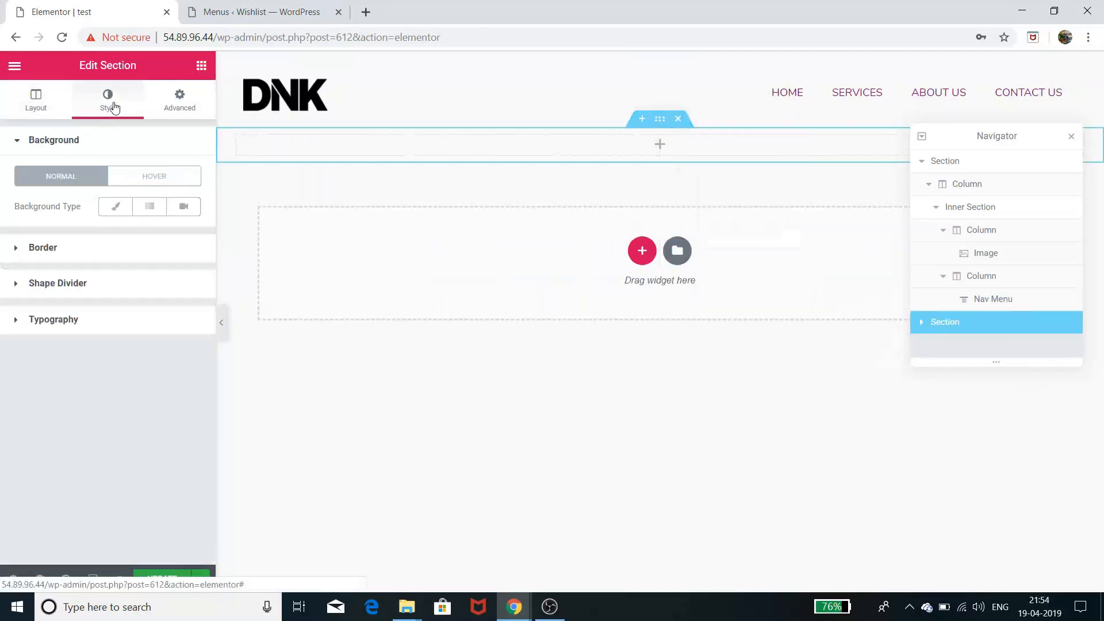
click(116, 208)
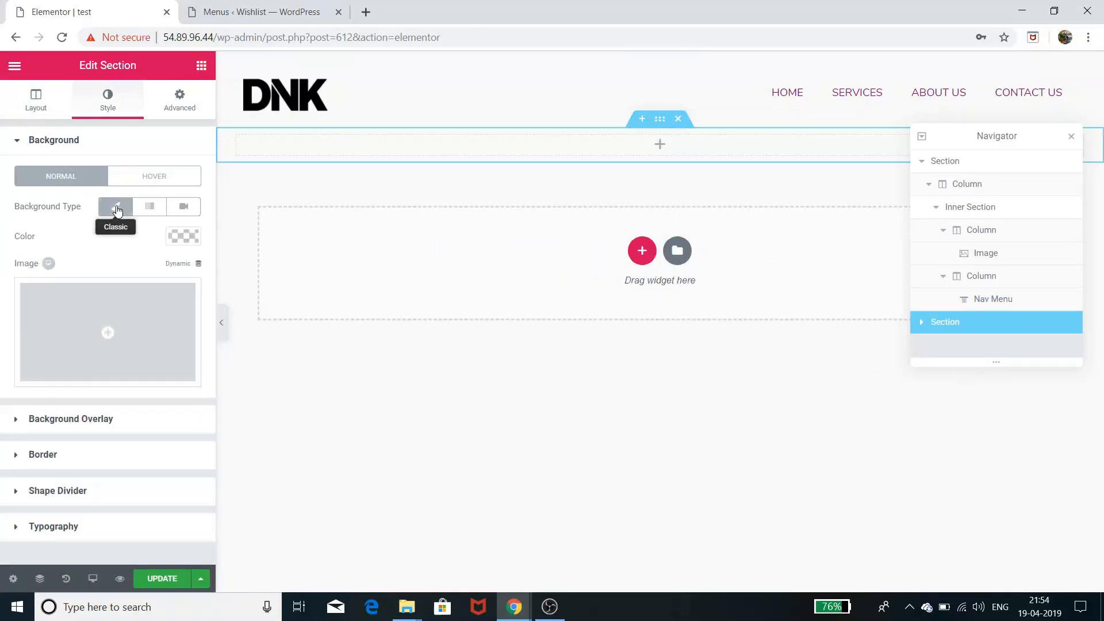
click(108, 339)
scroll(414, 302, down, 4)
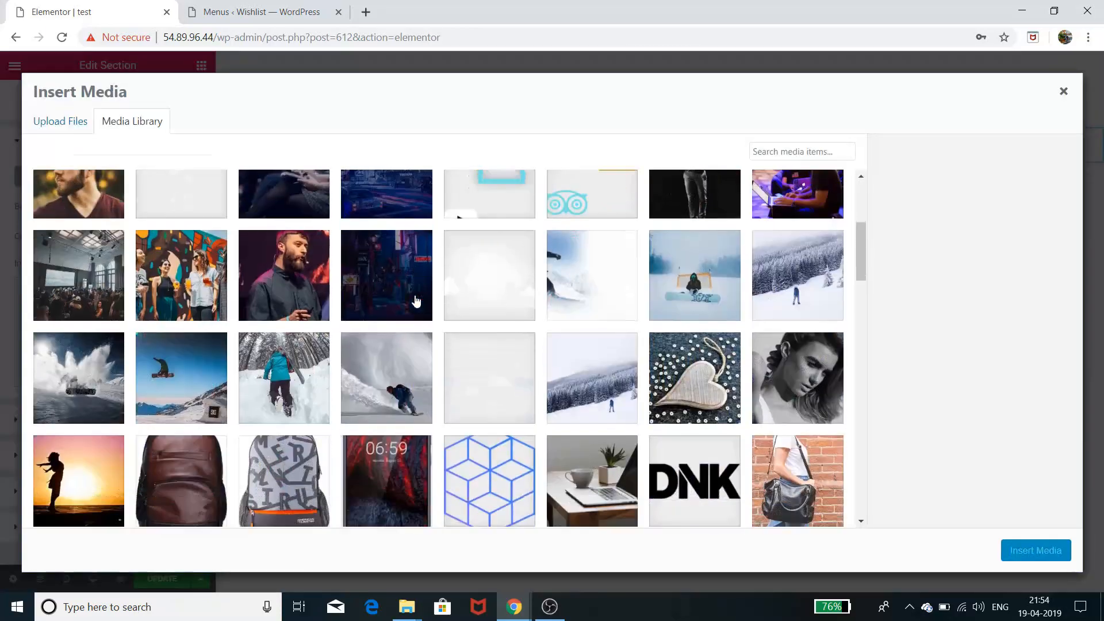
scroll(416, 301, down, 10)
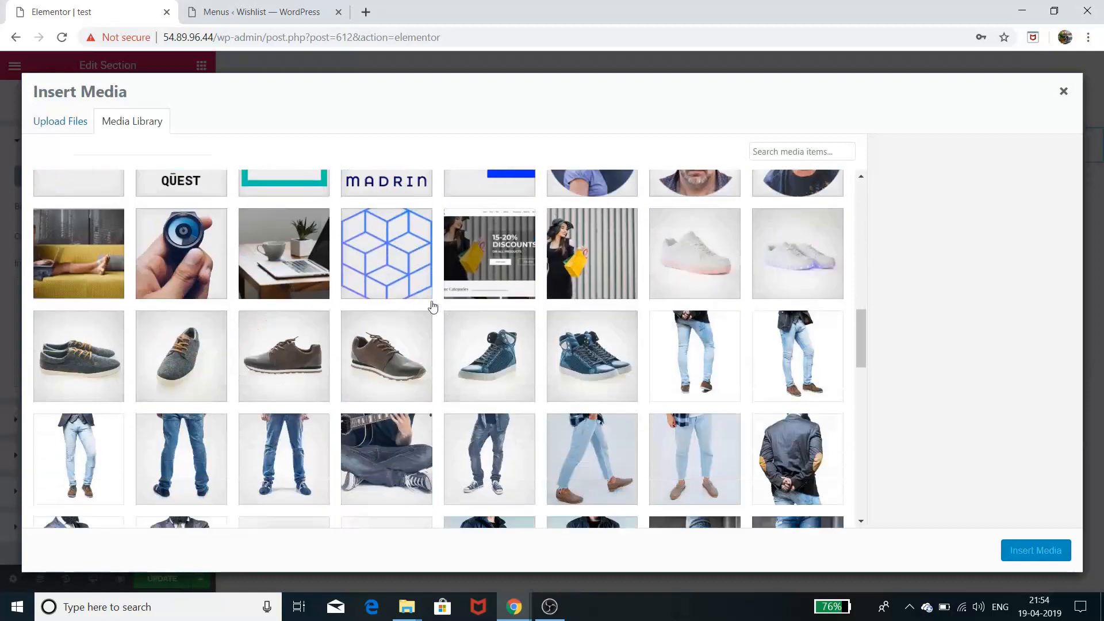
click(585, 250)
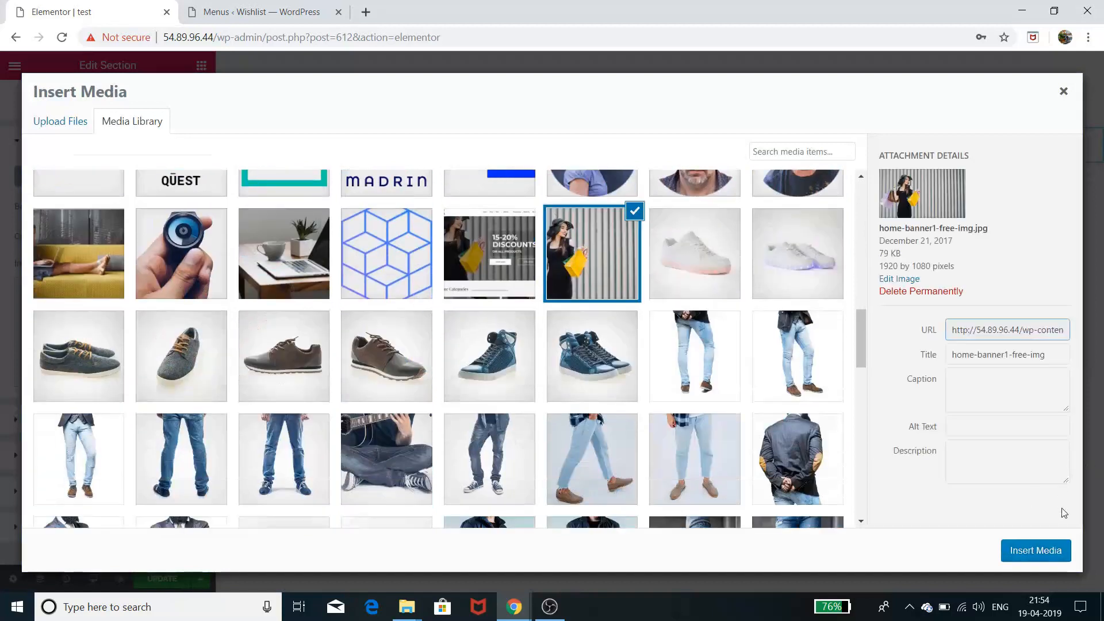
click(1055, 553)
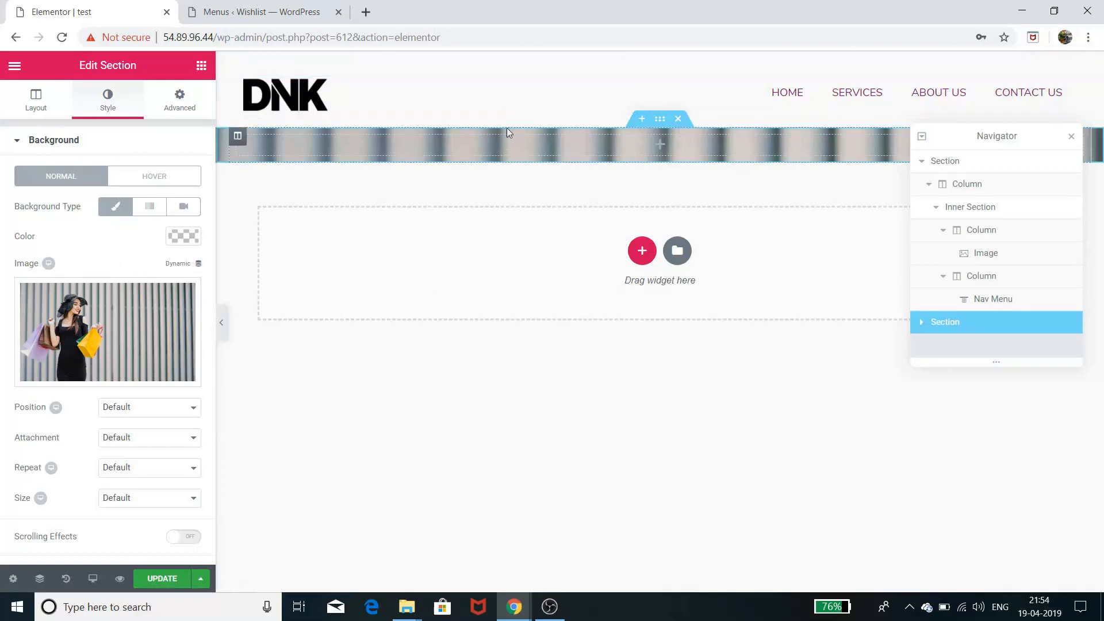
Set the banner section's height to Min Height with a minimum of 685 px and preview the page at full width.
click(30, 111)
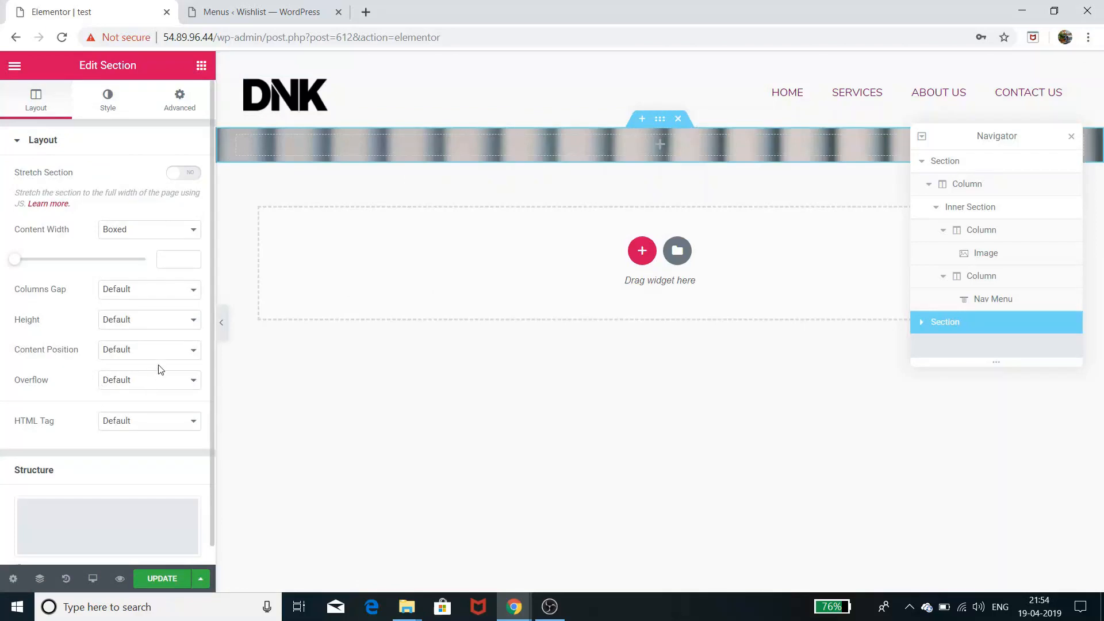
click(163, 322)
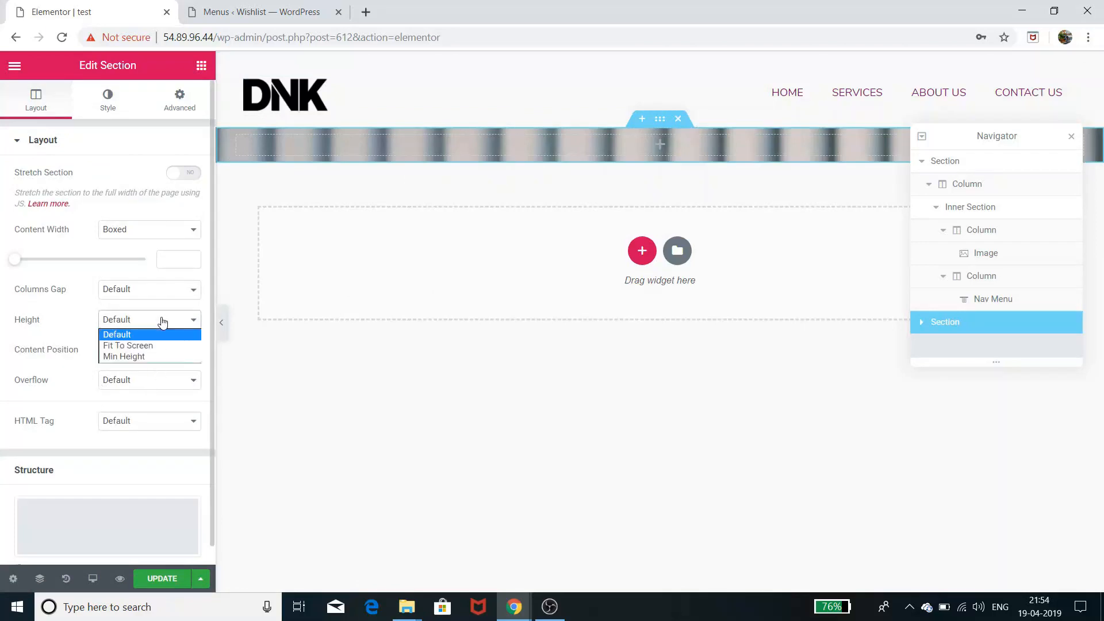
click(153, 356)
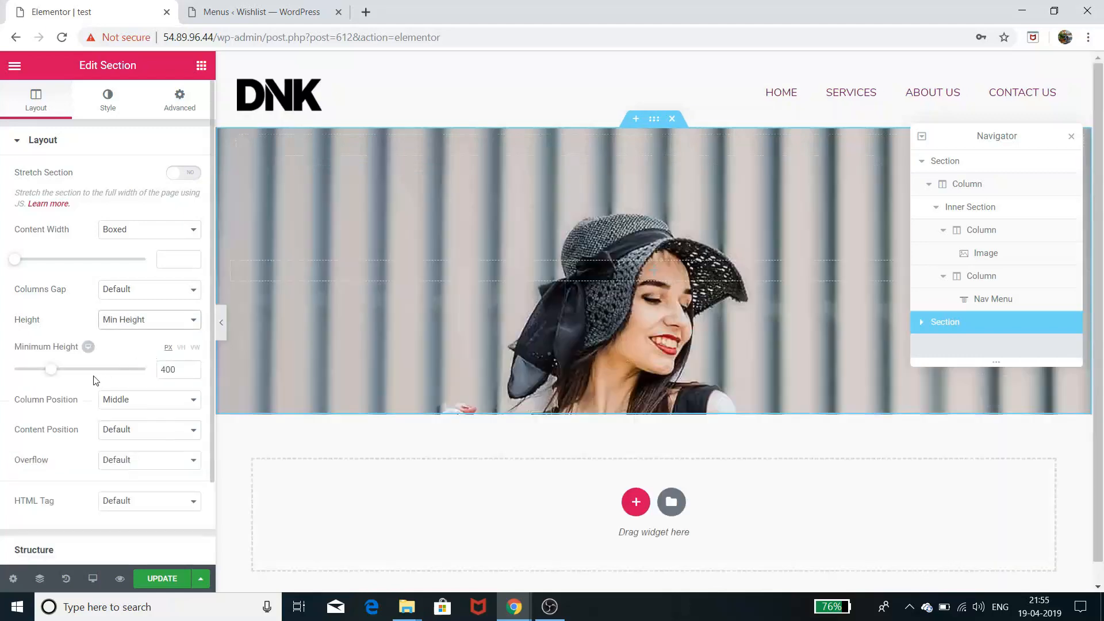
drag(54, 374, 77, 376)
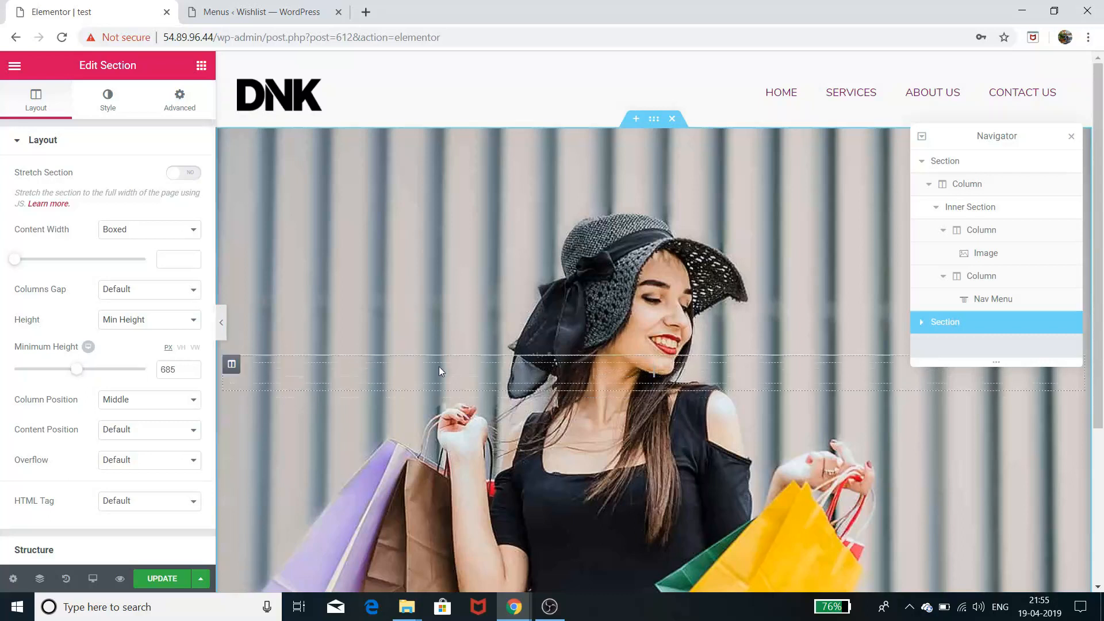
scroll(440, 367, down, 4)
scroll(440, 371, up, 4)
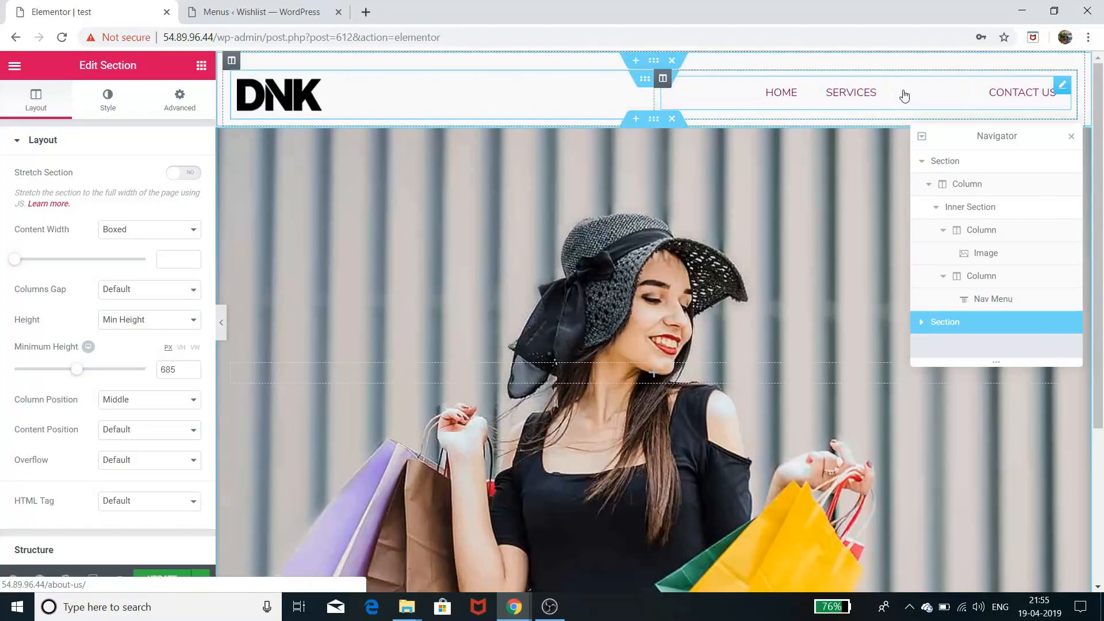
click(222, 324)
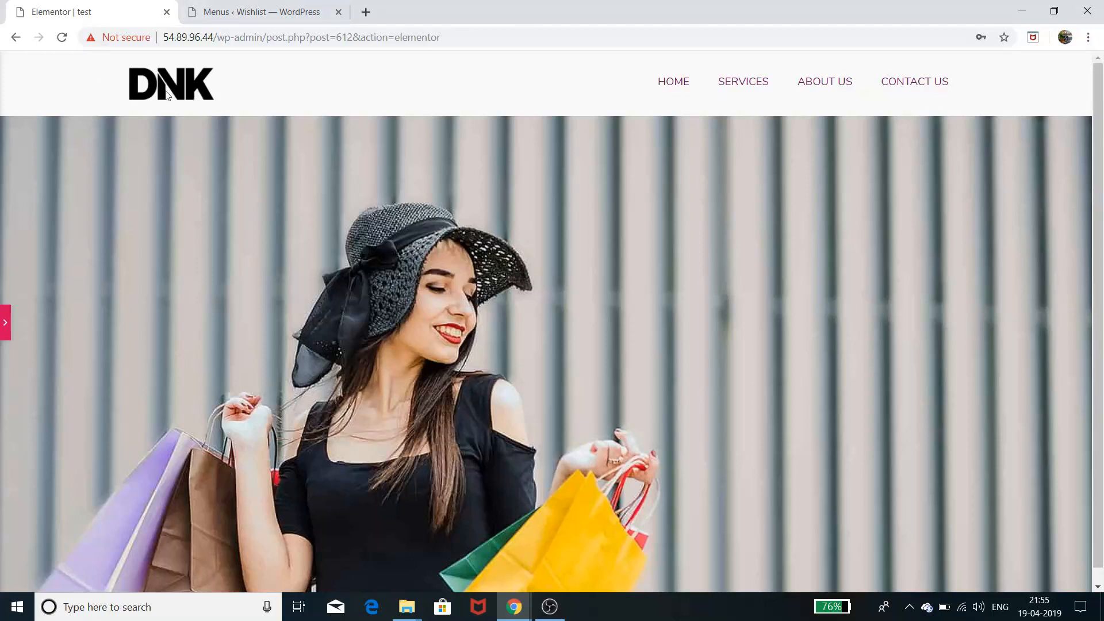
click(5, 322)
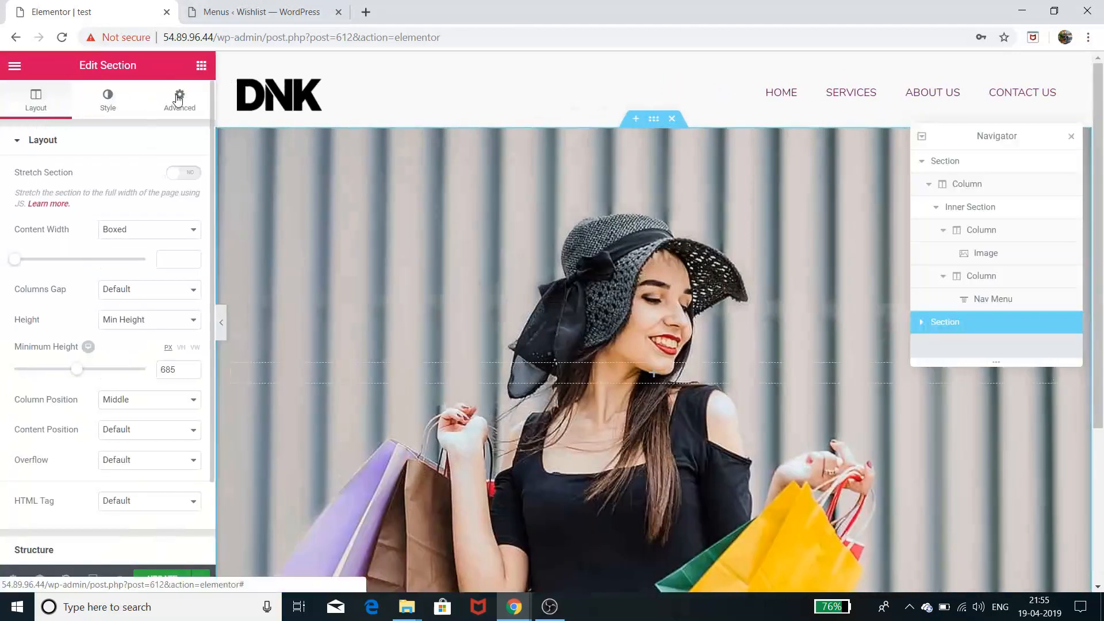
Unlink the banner section's margins and set the top margin to -106 px, pulling the section up behind the header.
click(179, 99)
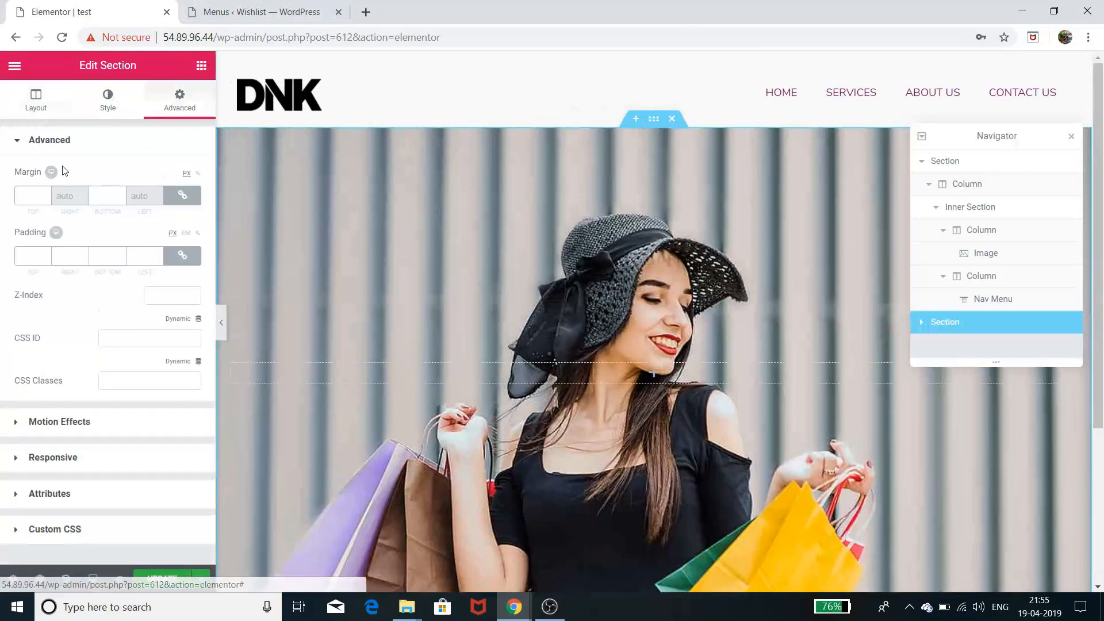
click(186, 196)
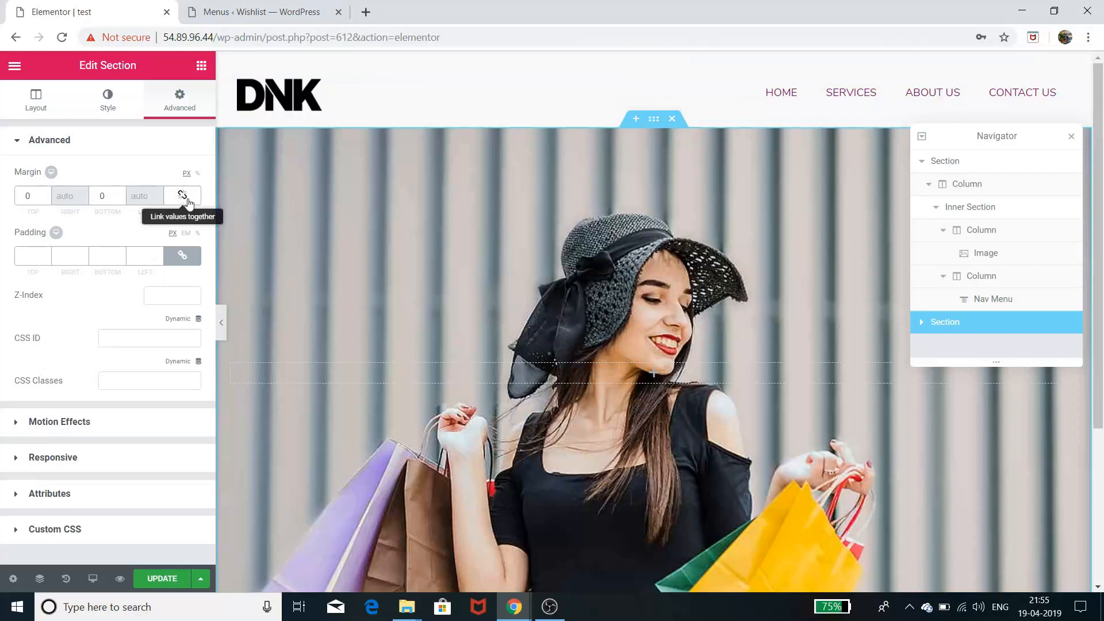
click(46, 200)
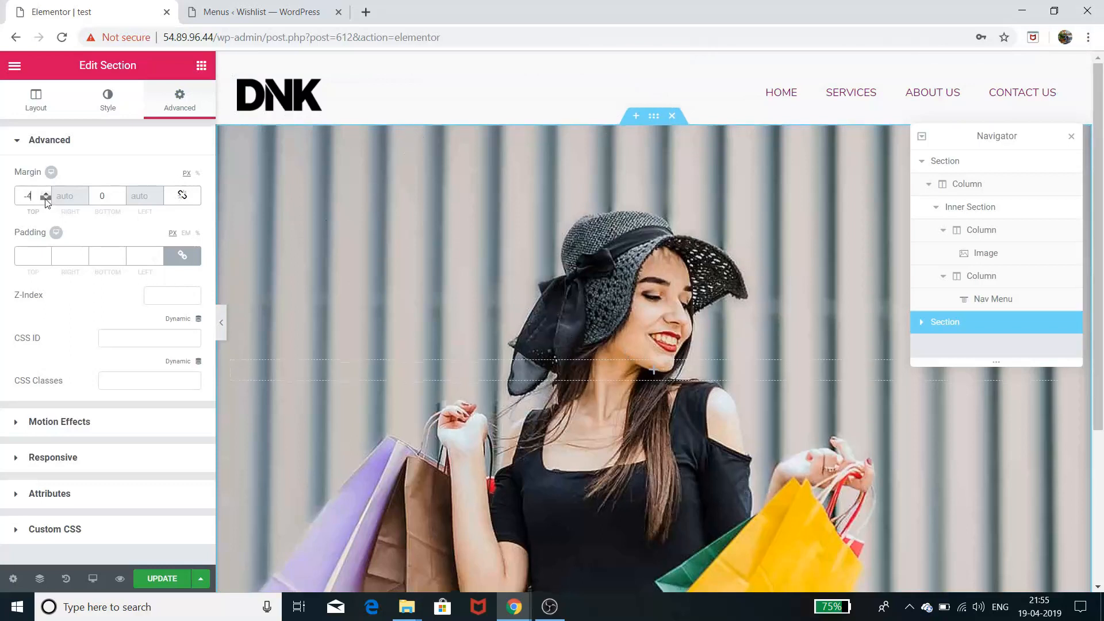
drag(46, 201, 46, 201)
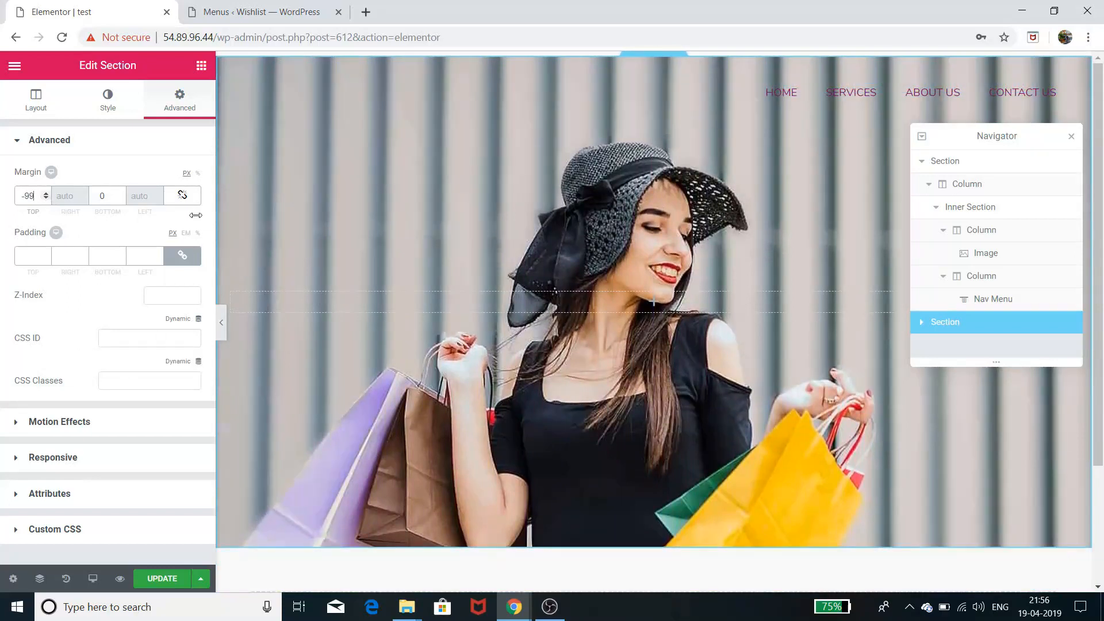
click(46, 199)
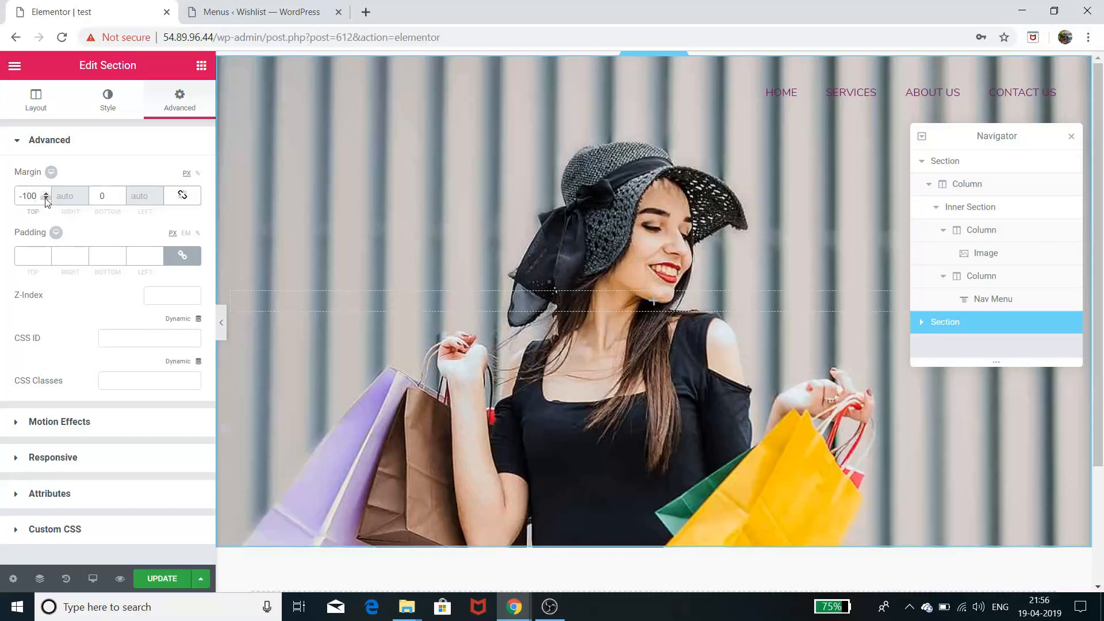
click(46, 200)
click(46, 199)
click(46, 199)
click(46, 200)
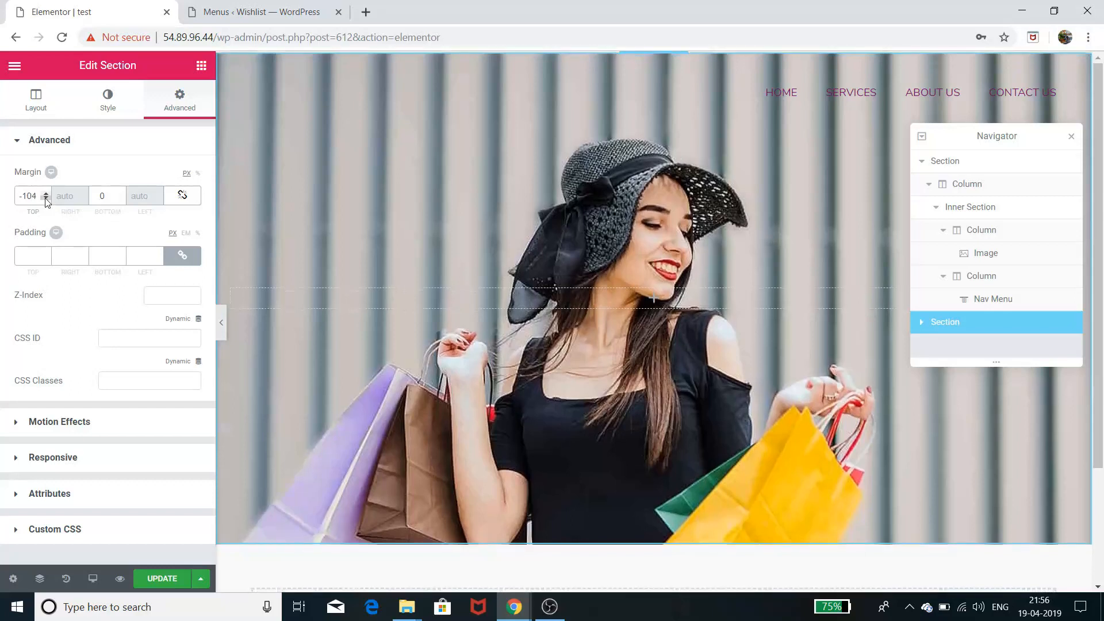
click(46, 199)
click(46, 200)
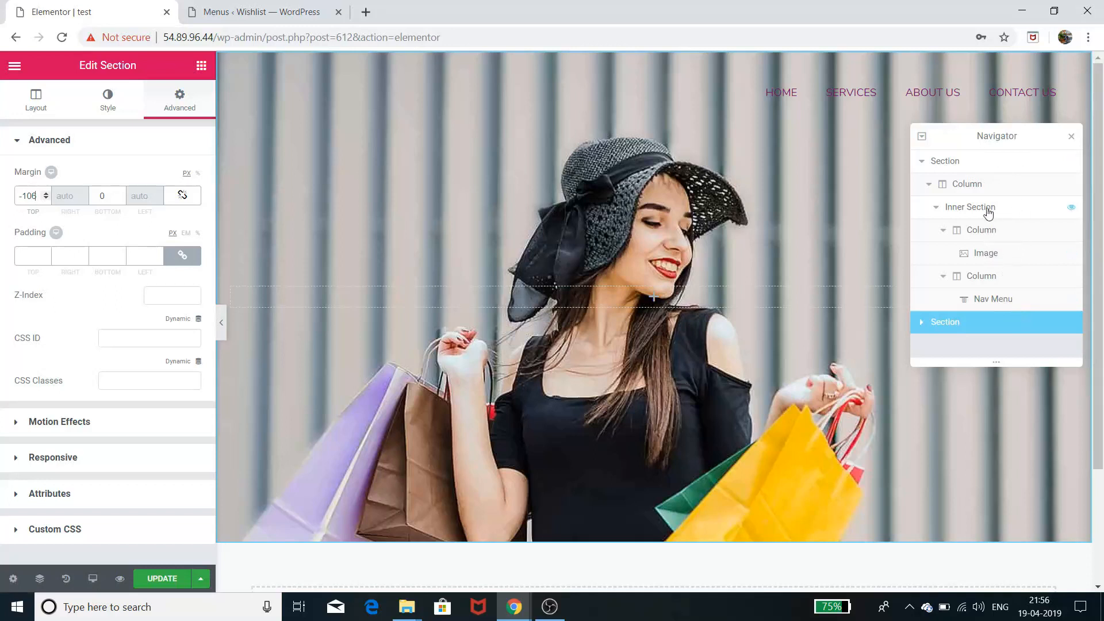
Set the DNK logo image's Z-Index to 1 and preview the header over the banner.
click(1004, 257)
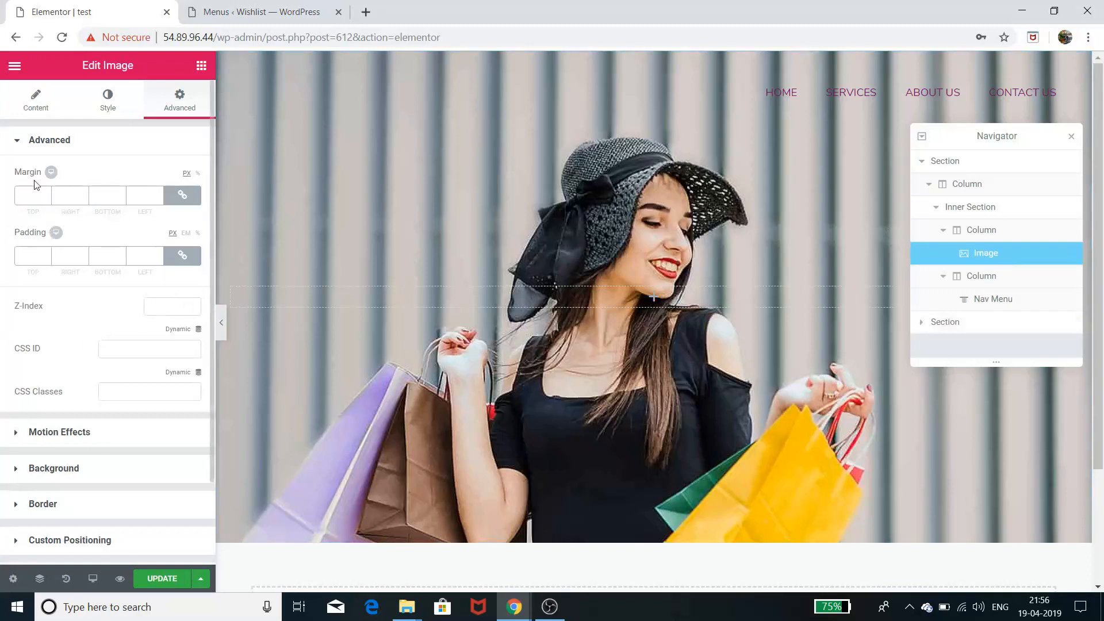
click(190, 304)
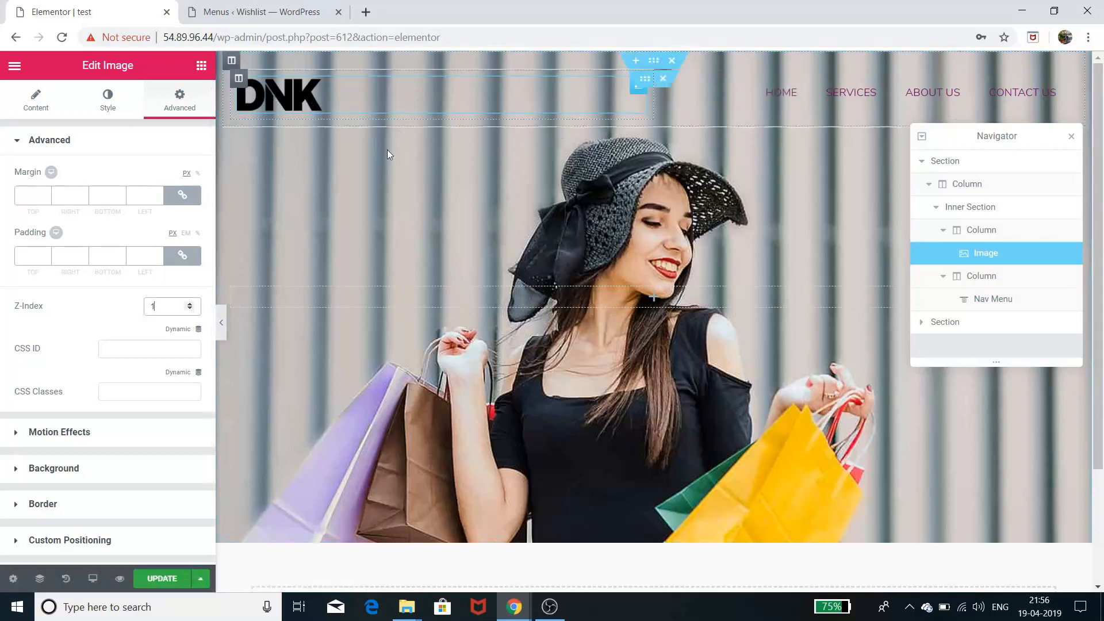
click(220, 325)
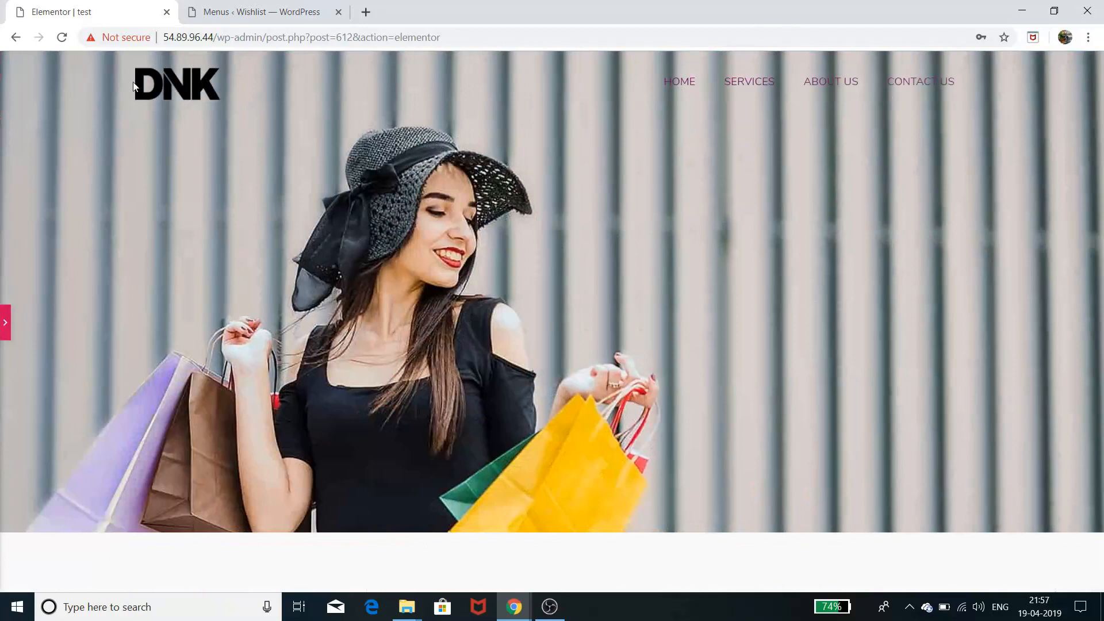
click(6, 322)
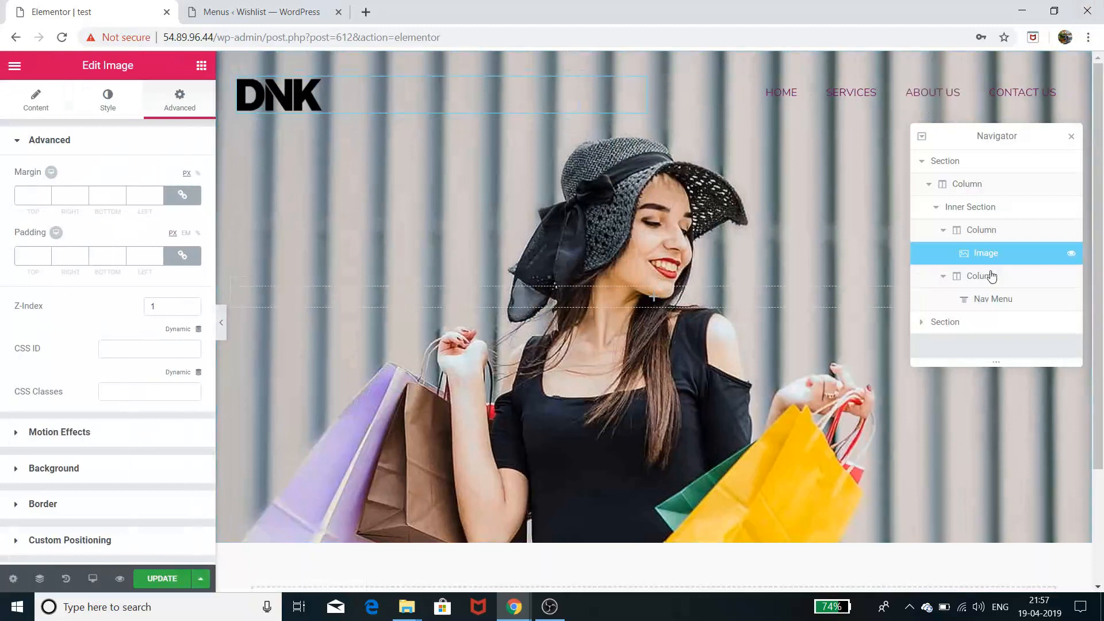
Set the Nav Menu's pointer width to 3 and its typography size to 21 px, and preview the menu's hover effect.
click(1003, 300)
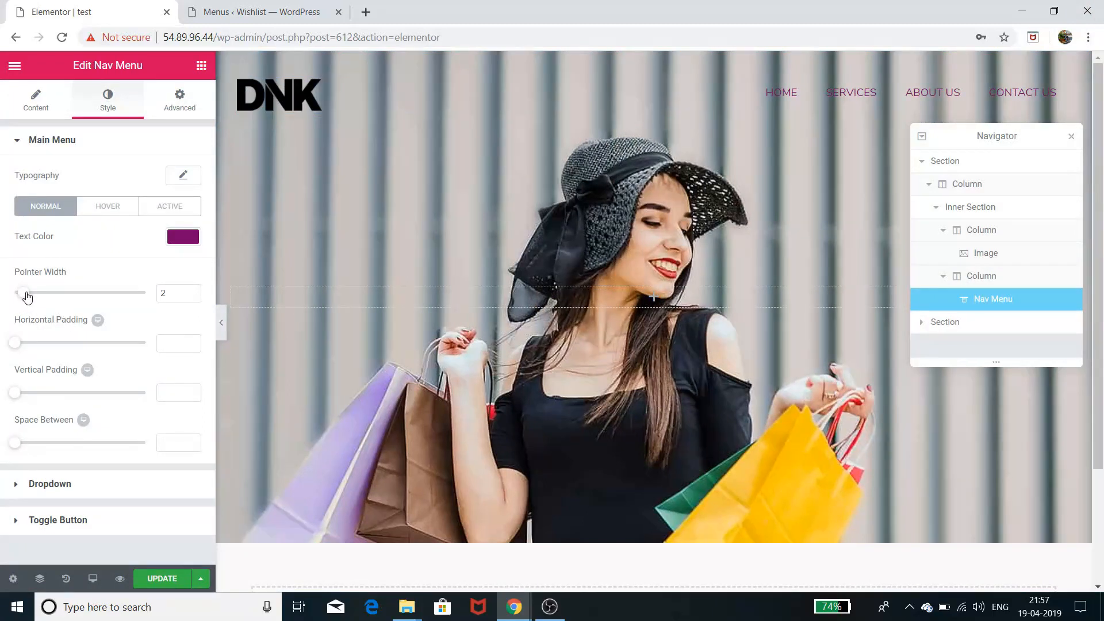
drag(27, 297, 28, 296)
click(183, 177)
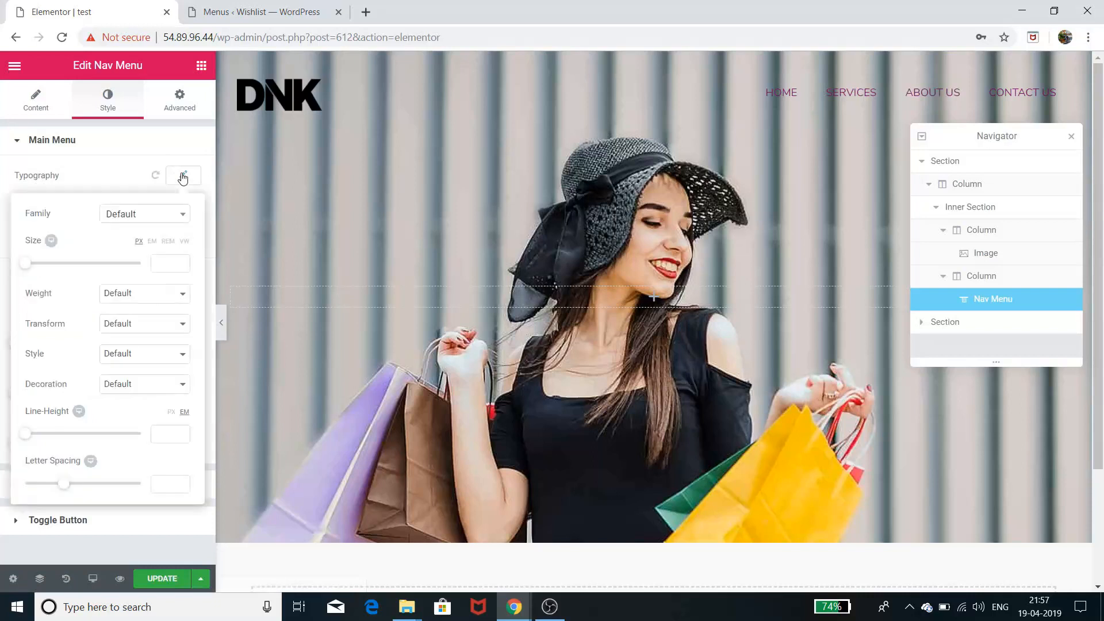
click(26, 265)
drag(30, 269, 38, 270)
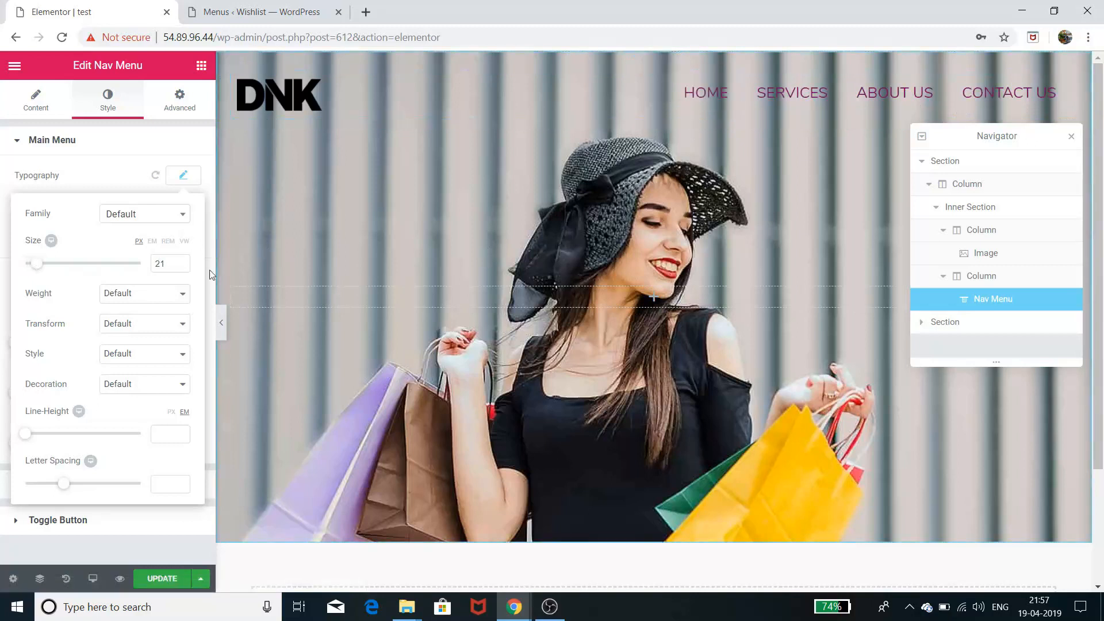
click(222, 324)
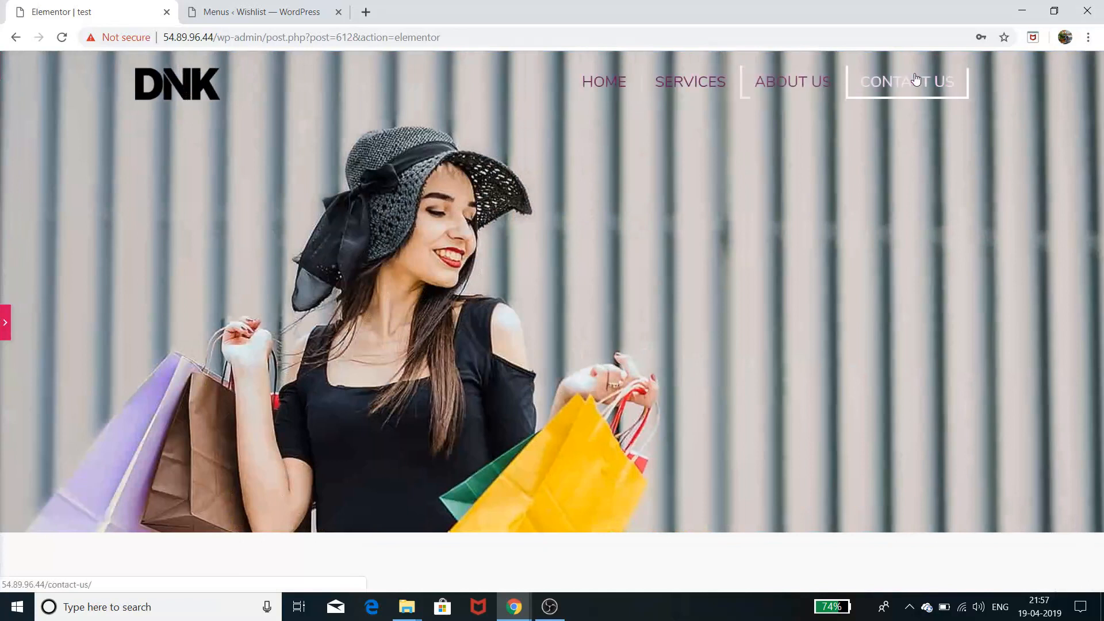
click(3, 320)
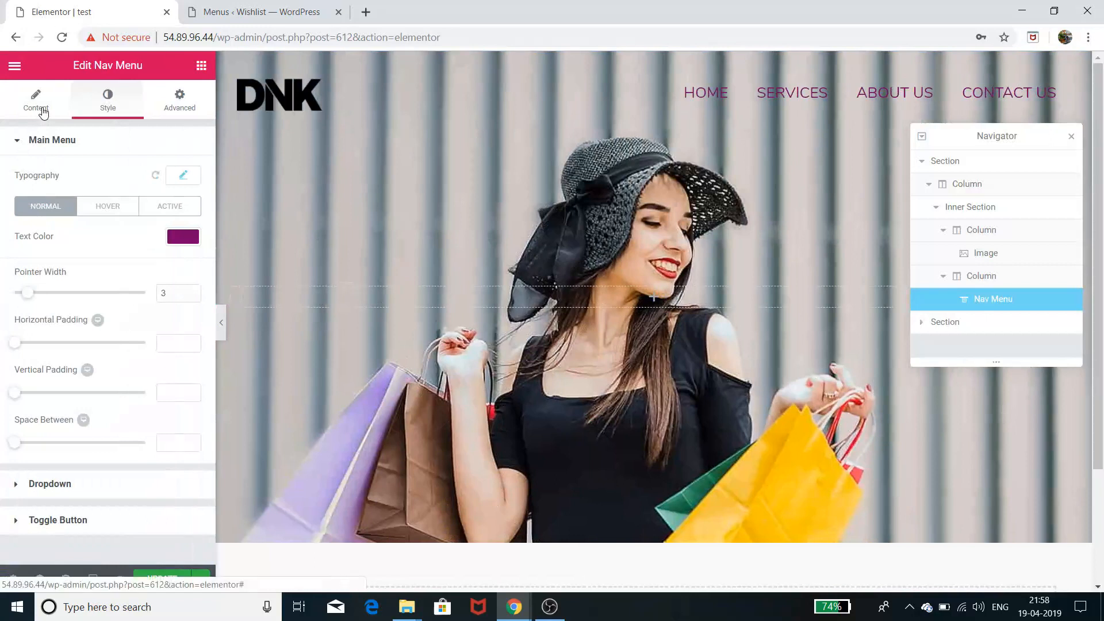
click(36, 103)
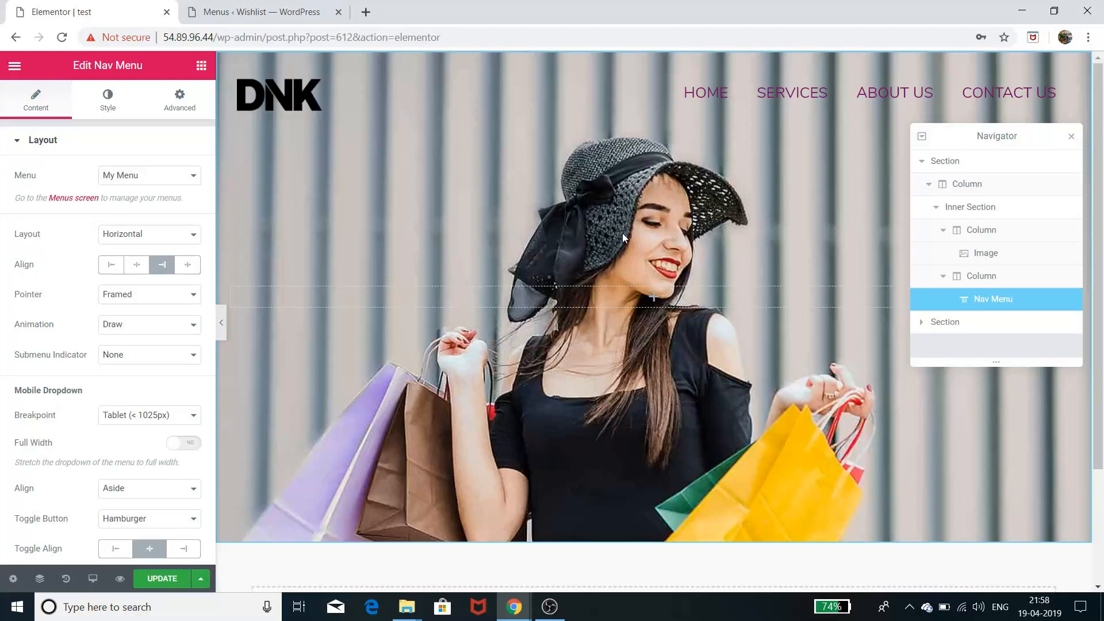
Switch to the Tablet preview and turn on Full Width for the Nav Menu's mobile dropdown.
click(95, 581)
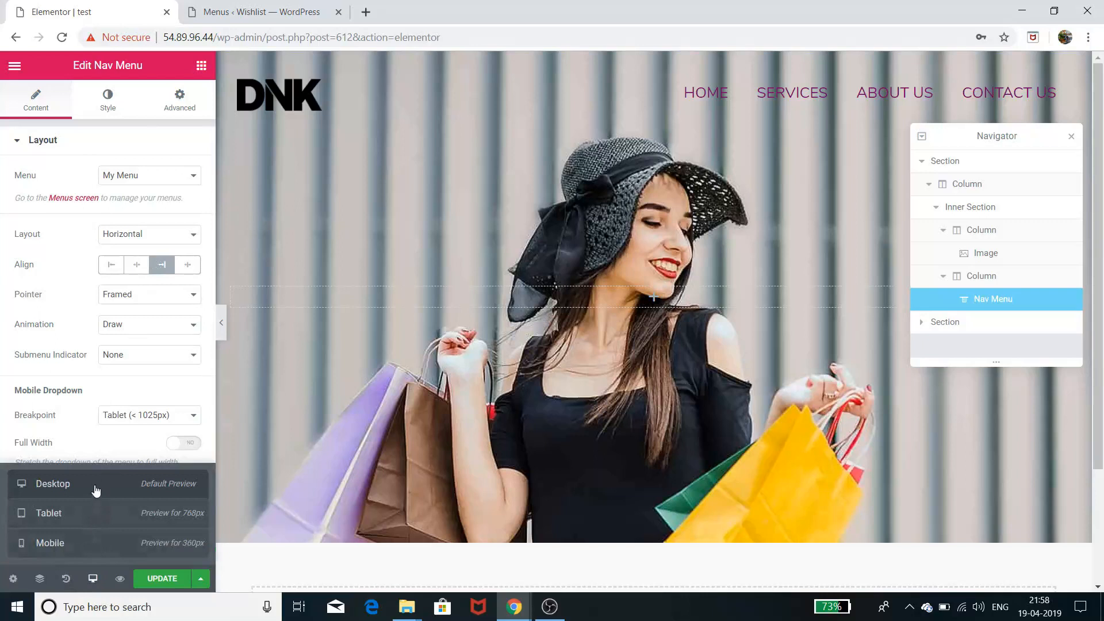
click(97, 522)
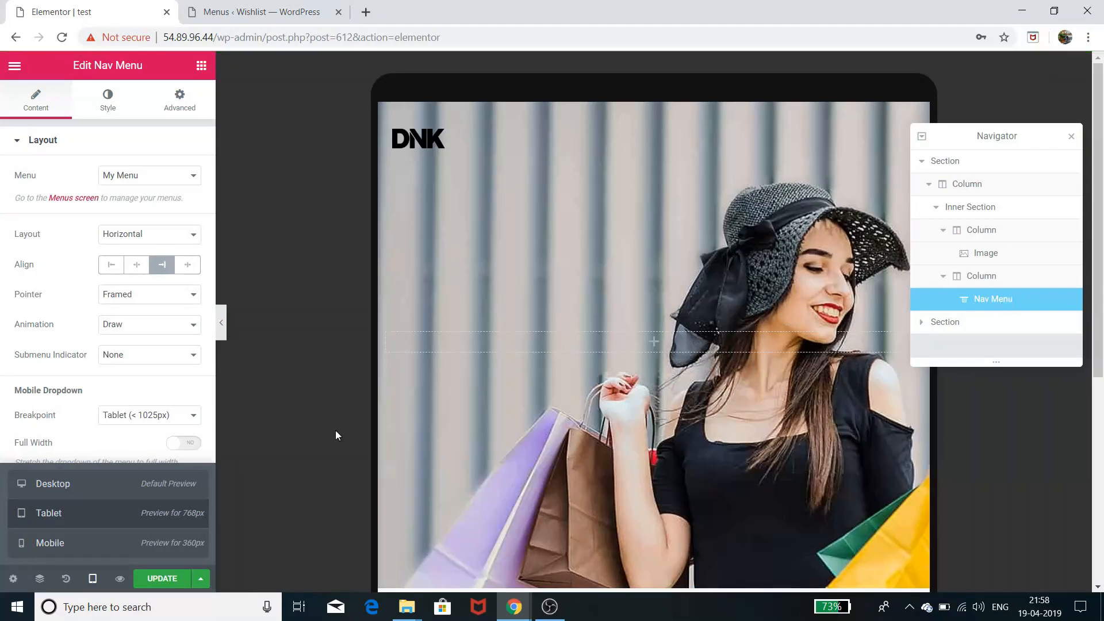
click(107, 103)
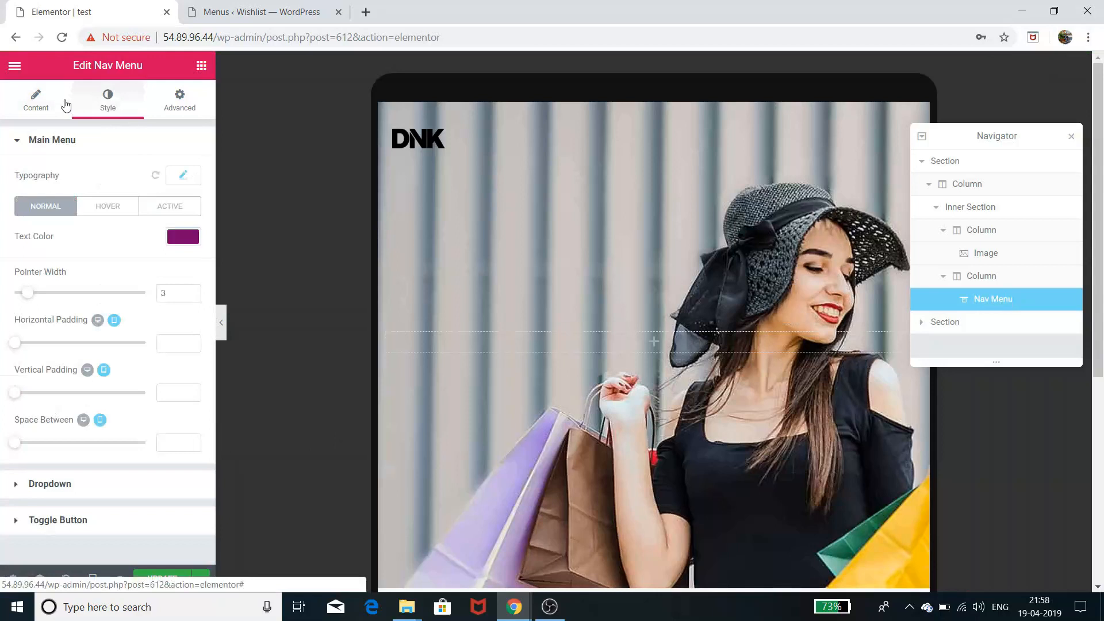
click(43, 107)
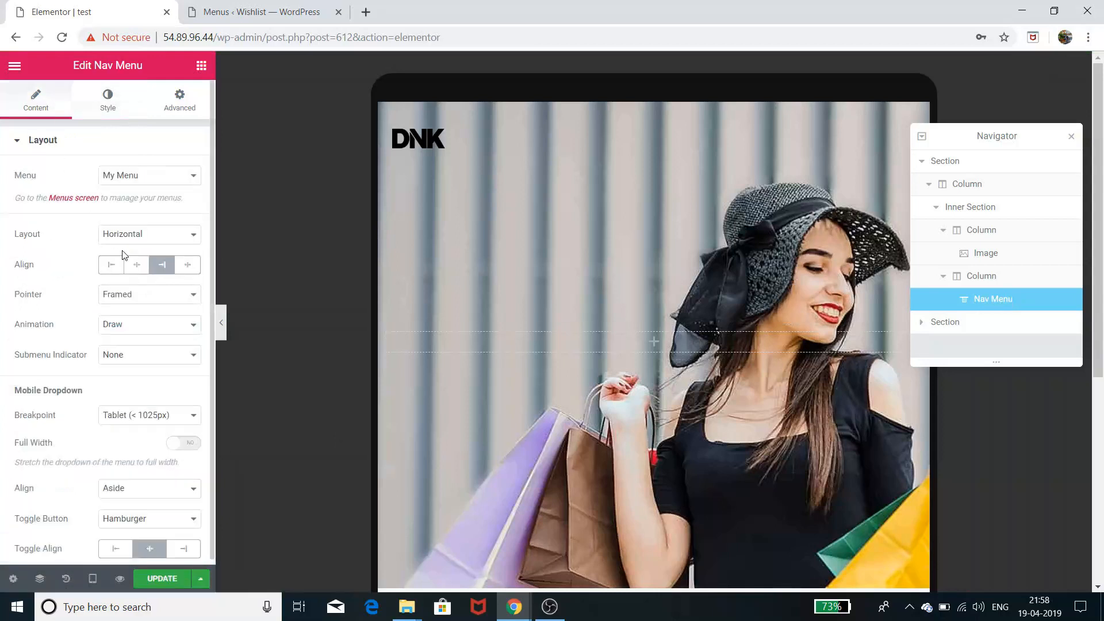
scroll(124, 256, down, 1)
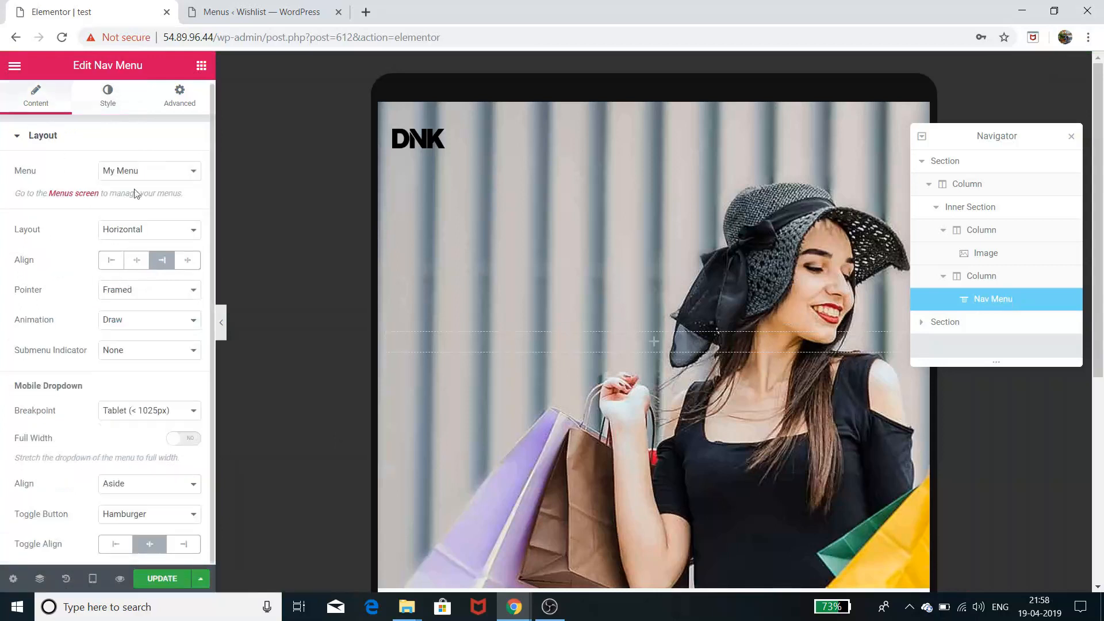
click(111, 96)
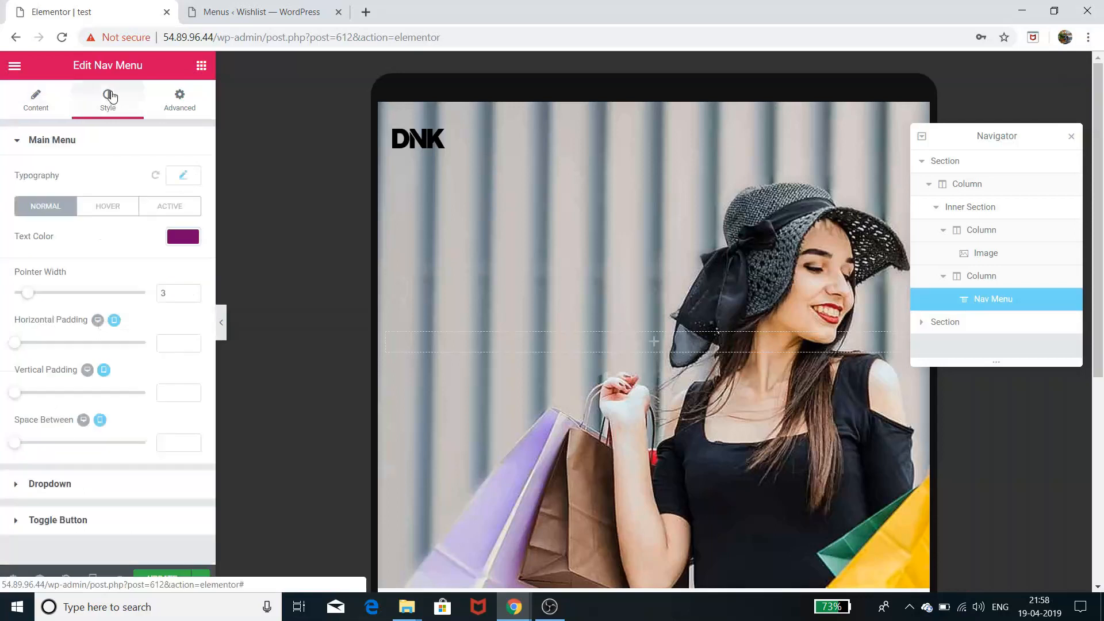
click(82, 523)
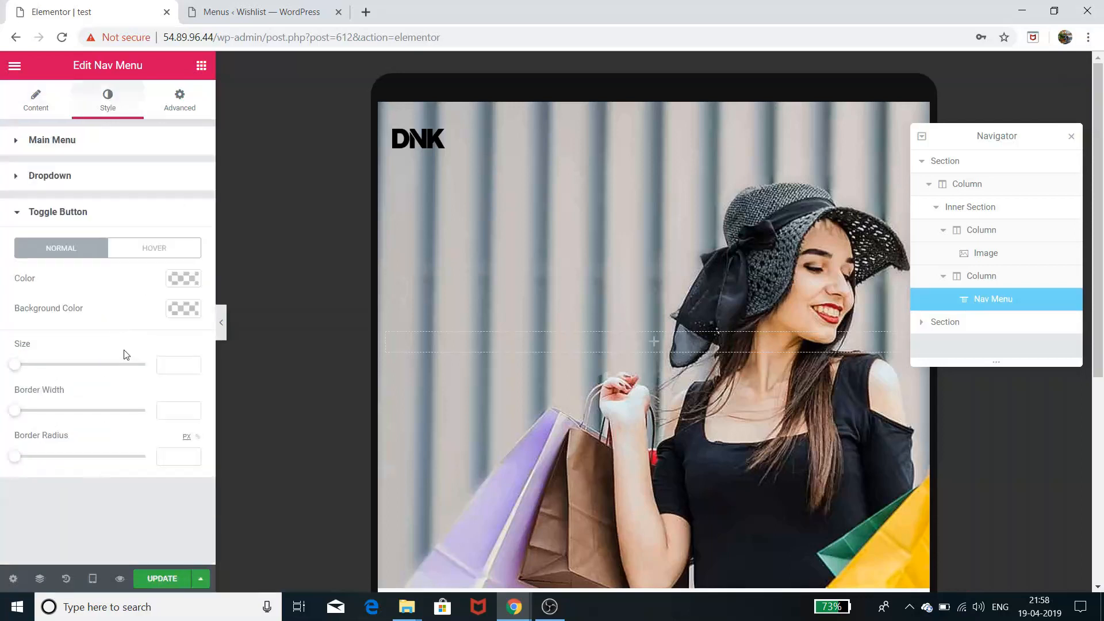
click(38, 96)
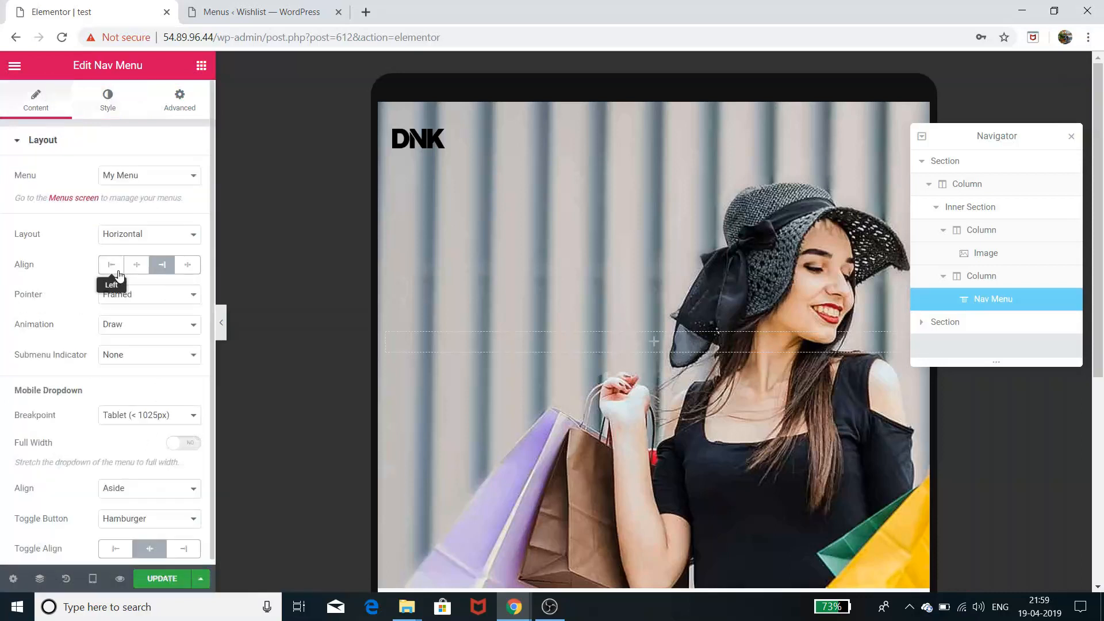
scroll(119, 276, down, 1)
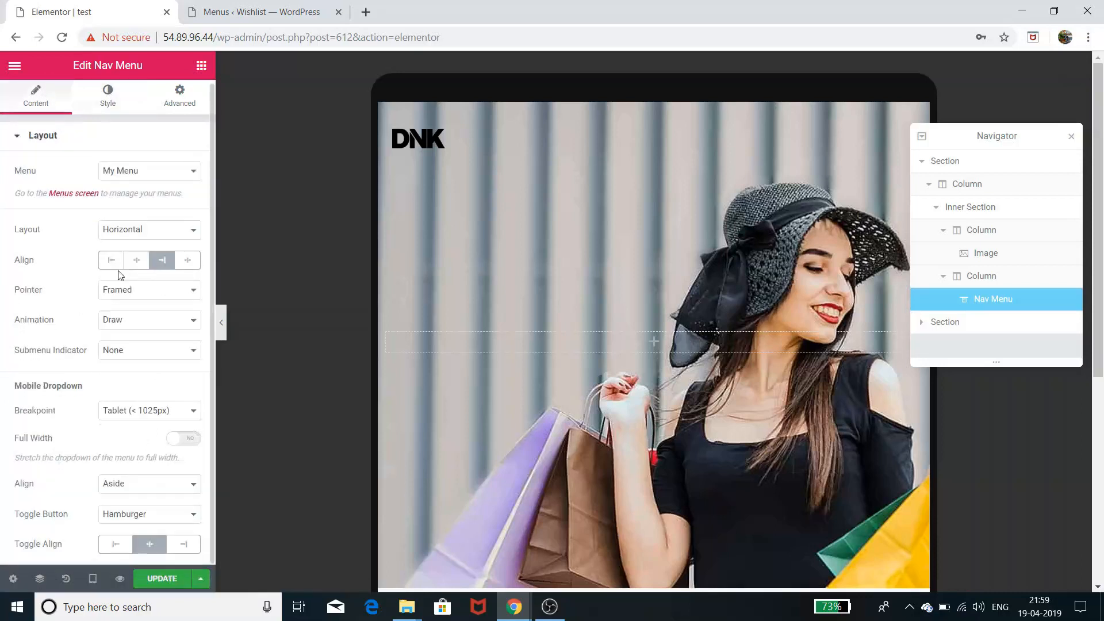
click(191, 442)
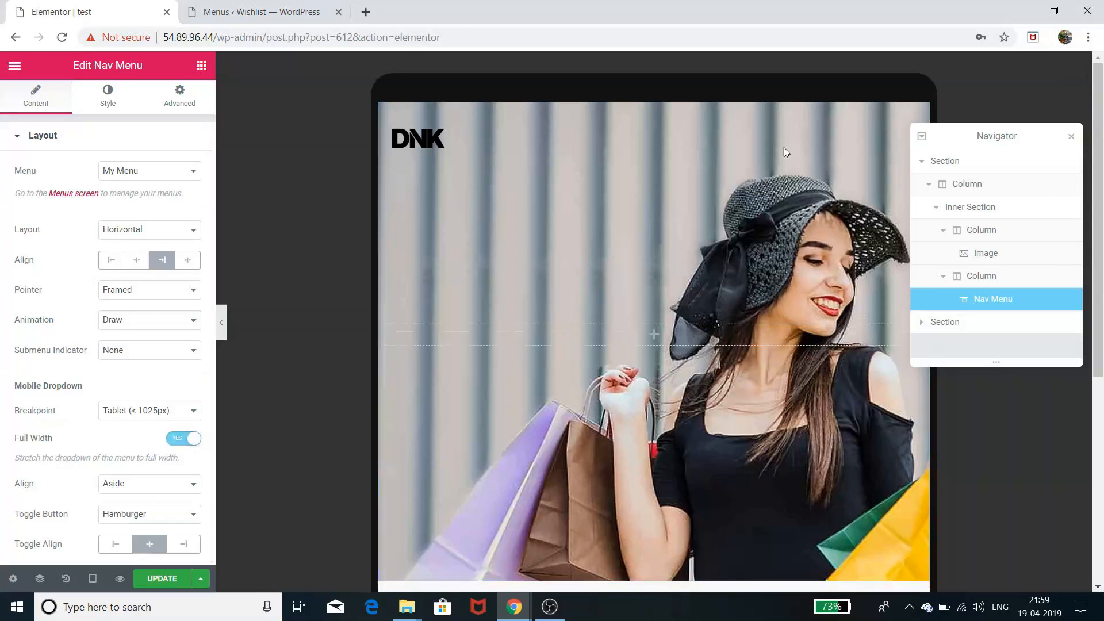
Set the Nav Menu's Z-Index to 1 and check the header over the banner in the tablet preview.
click(183, 98)
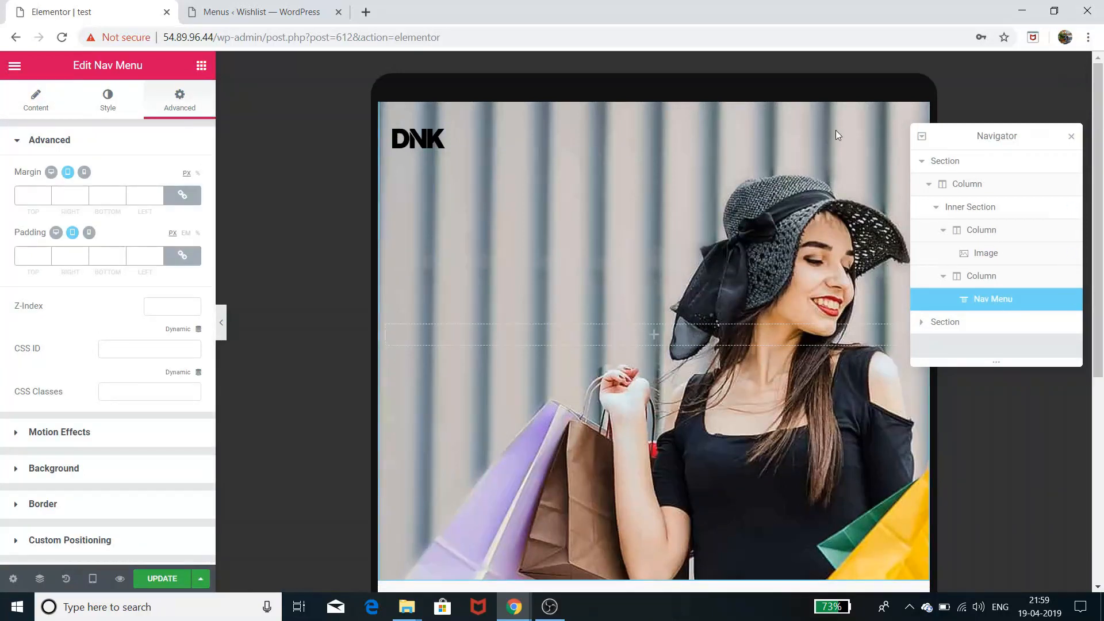
click(169, 304)
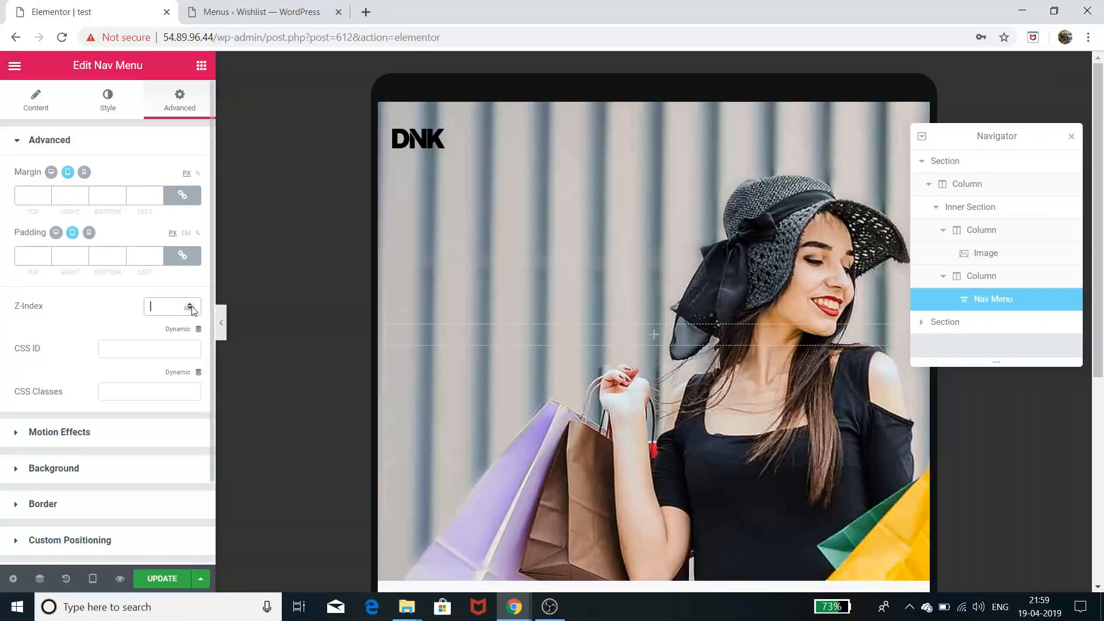
click(190, 304)
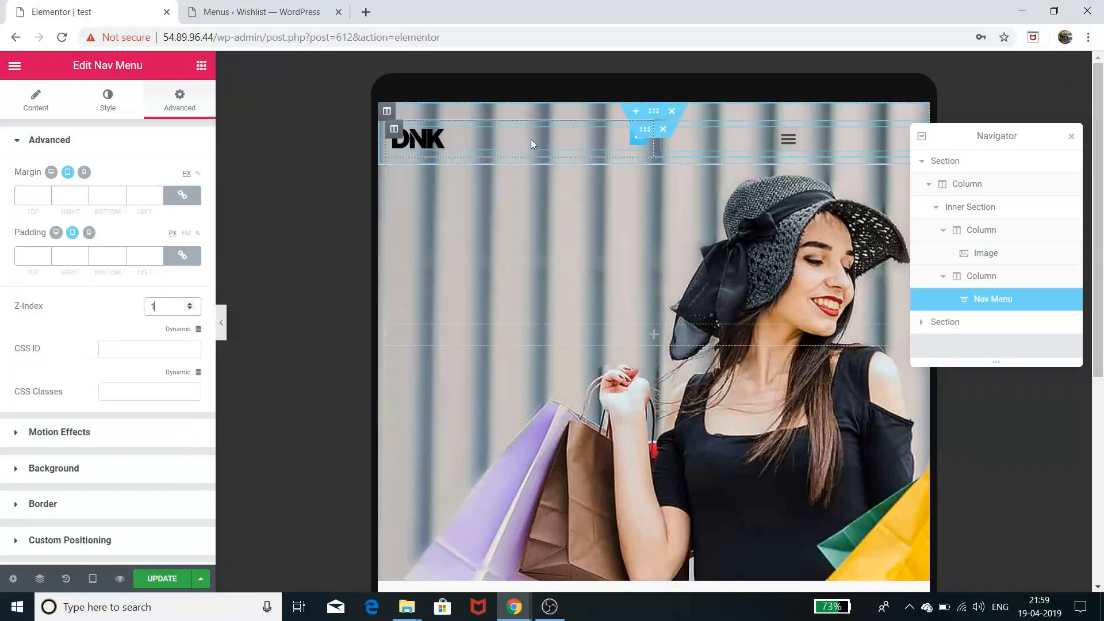
scroll(579, 182, down, 4)
scroll(581, 184, up, 4)
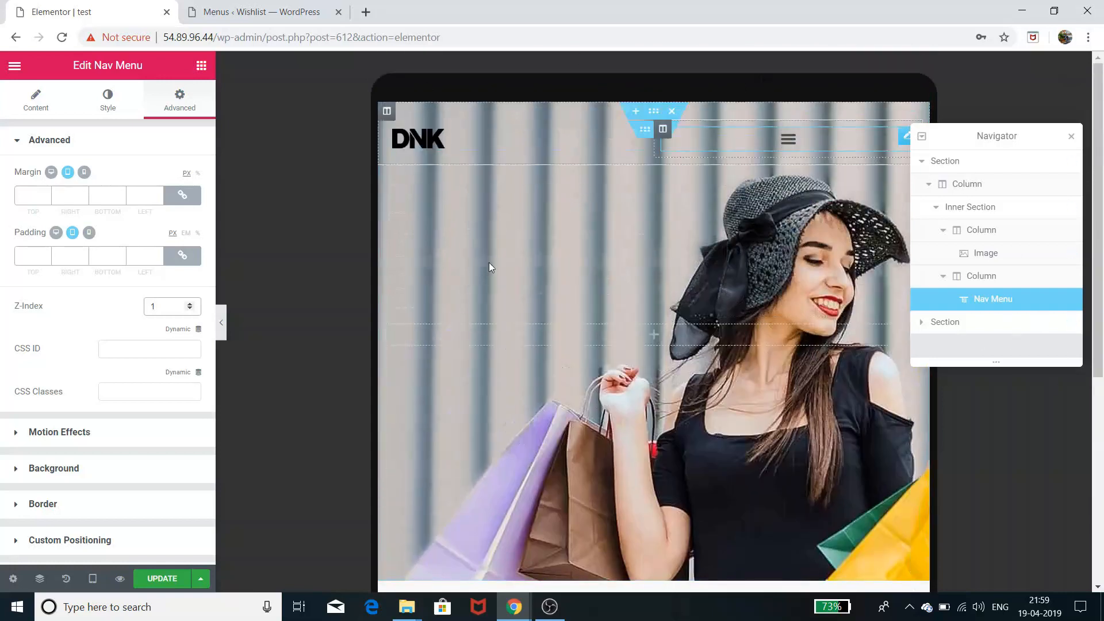
Compare the header and banner in the Mobile and Tablet previews, ending in the Mobile preview.
click(91, 578)
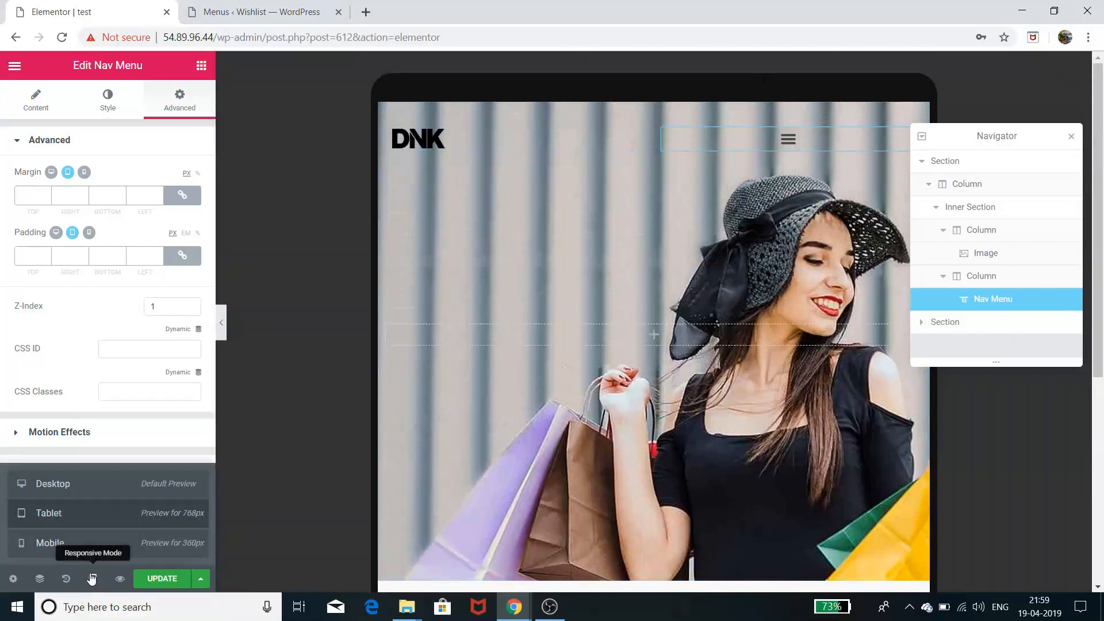
click(95, 549)
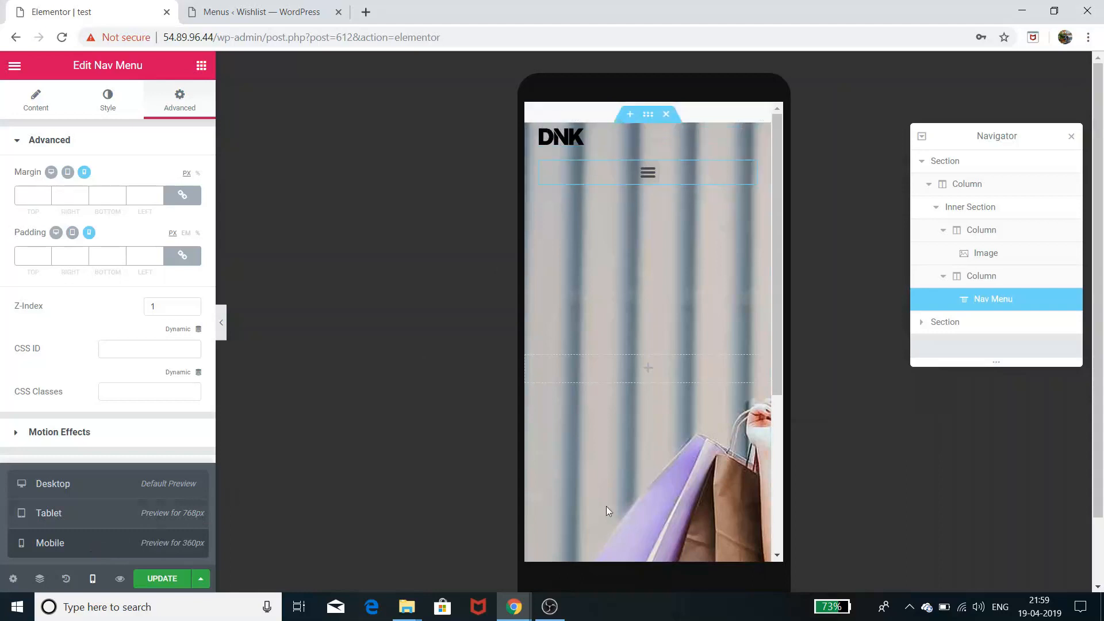
click(75, 516)
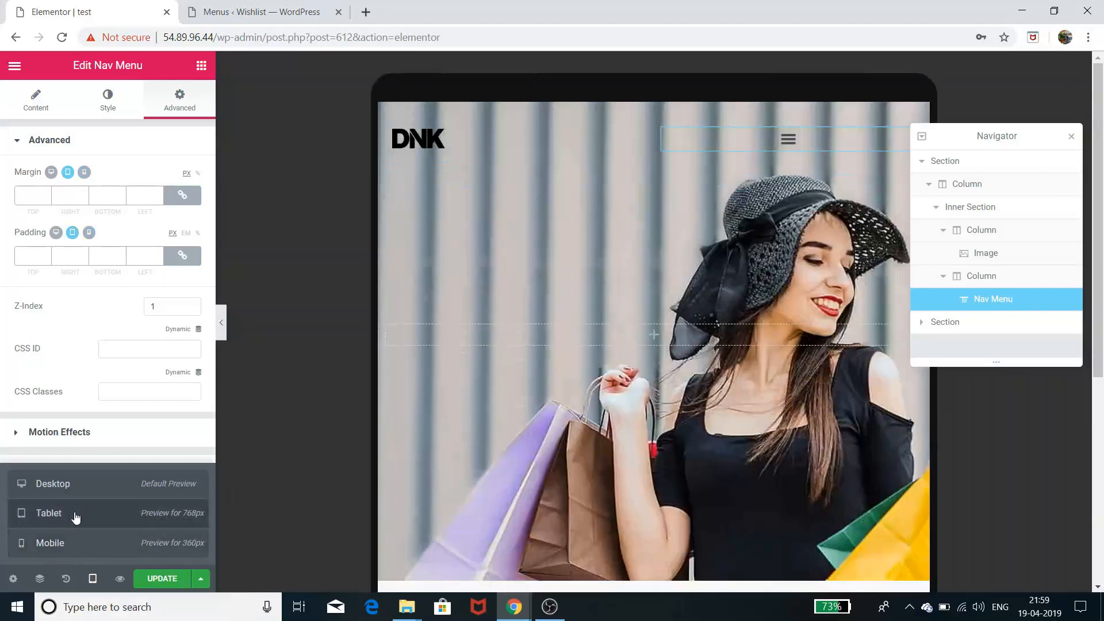
click(83, 548)
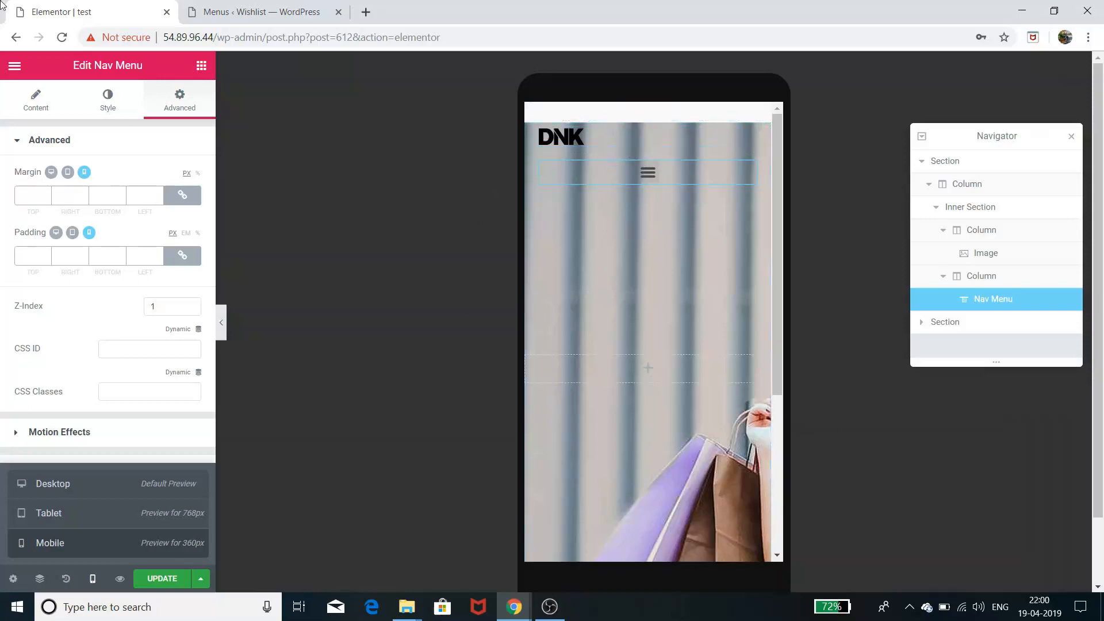
click(38, 101)
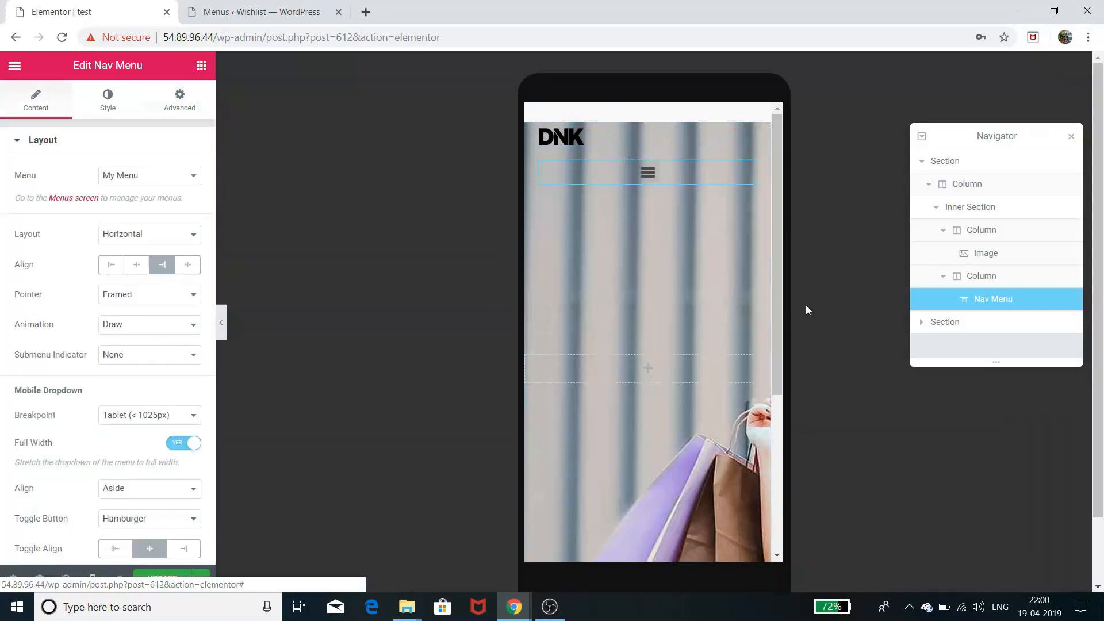
Give the header section's outer column a Classic mobile background with the home-banner1-free-img image from the media library.
click(1001, 209)
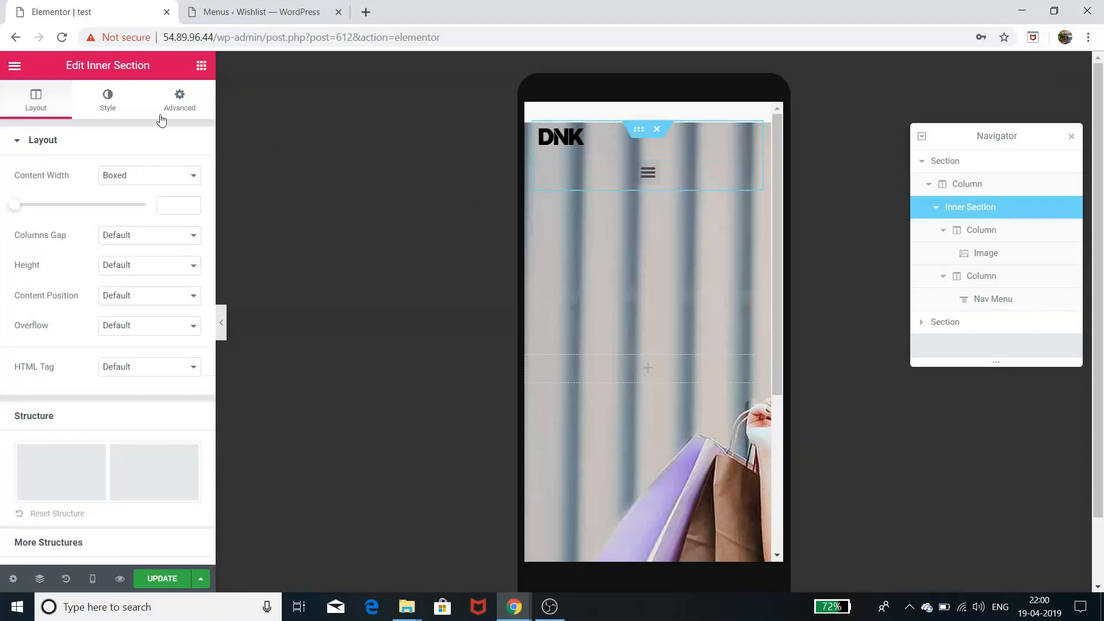
click(114, 102)
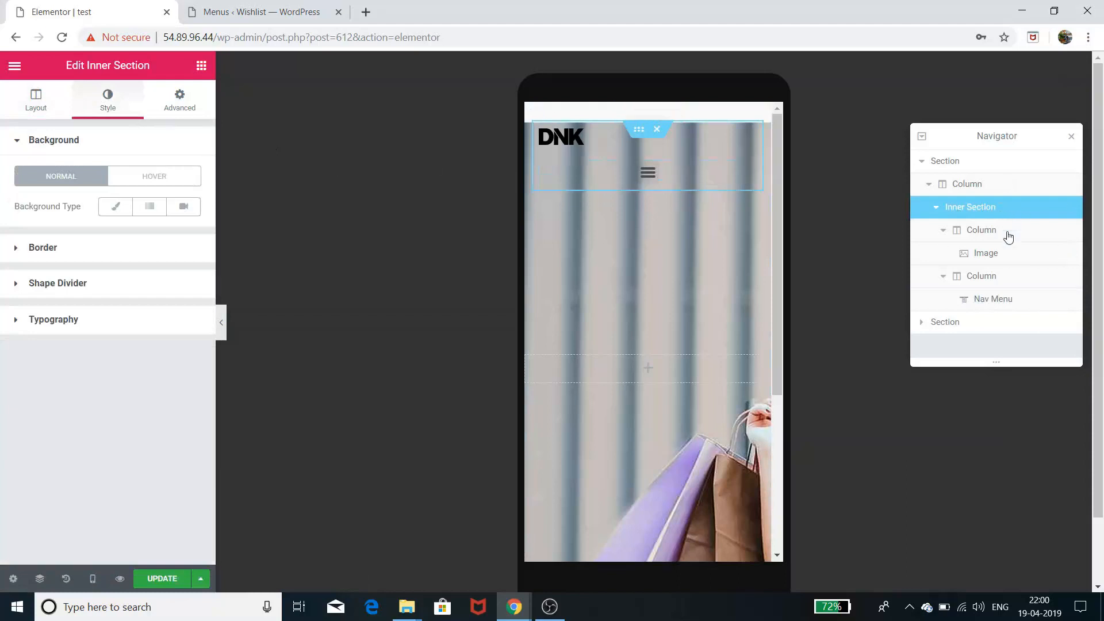
click(994, 189)
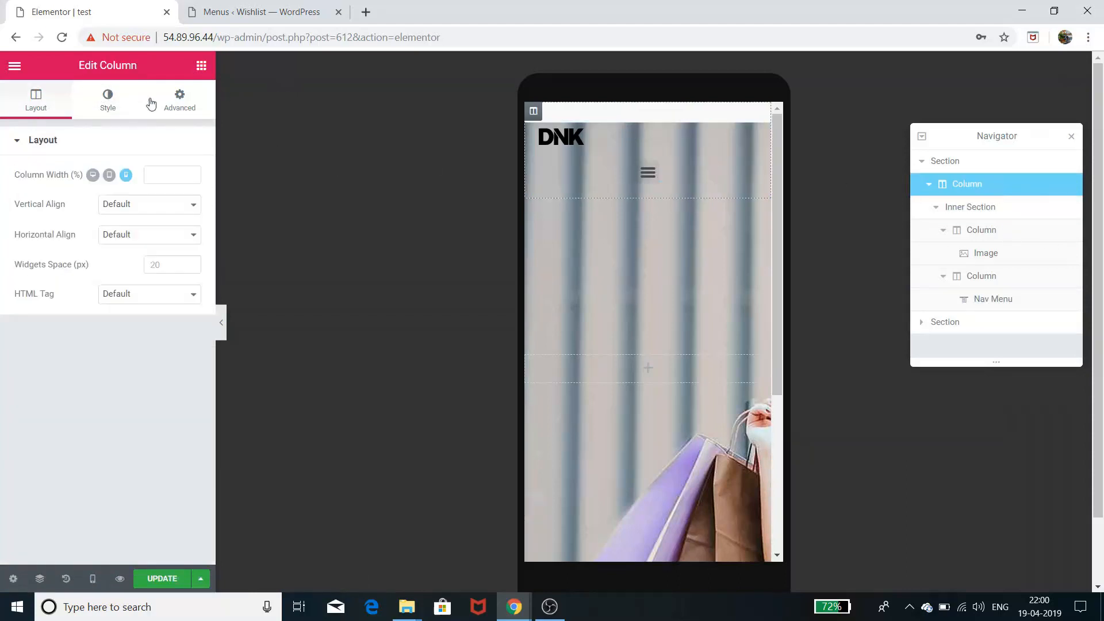
click(114, 105)
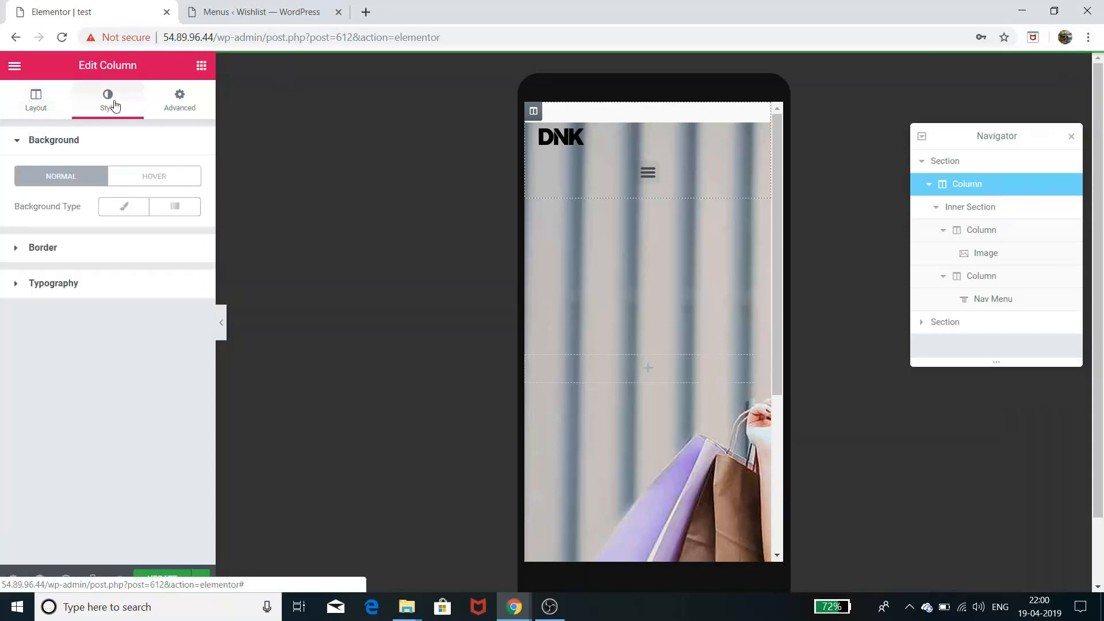
click(122, 208)
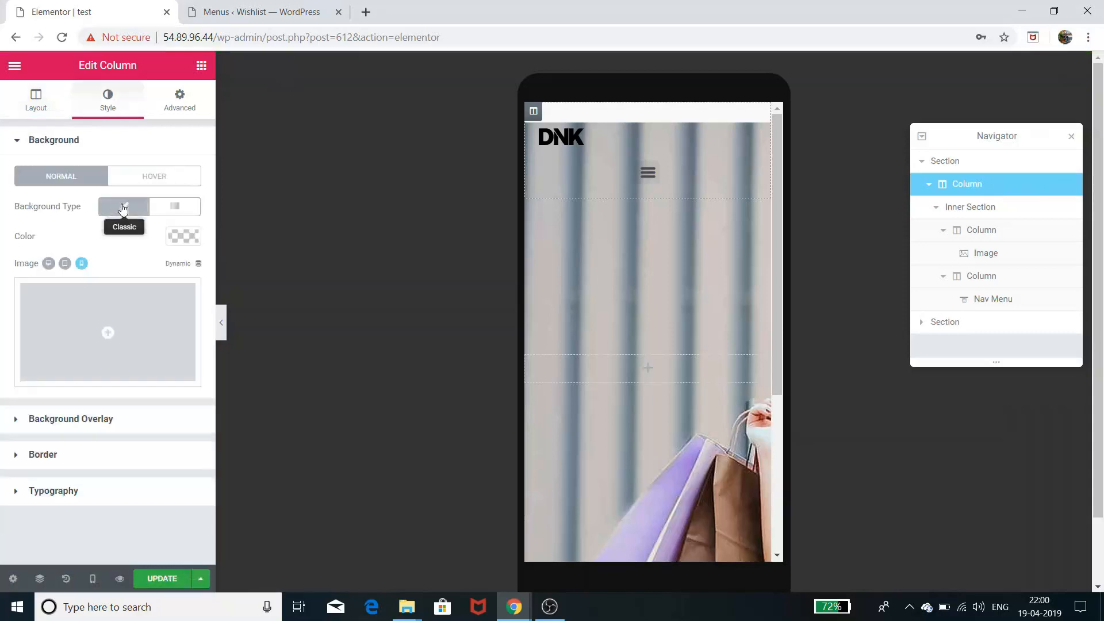
click(108, 334)
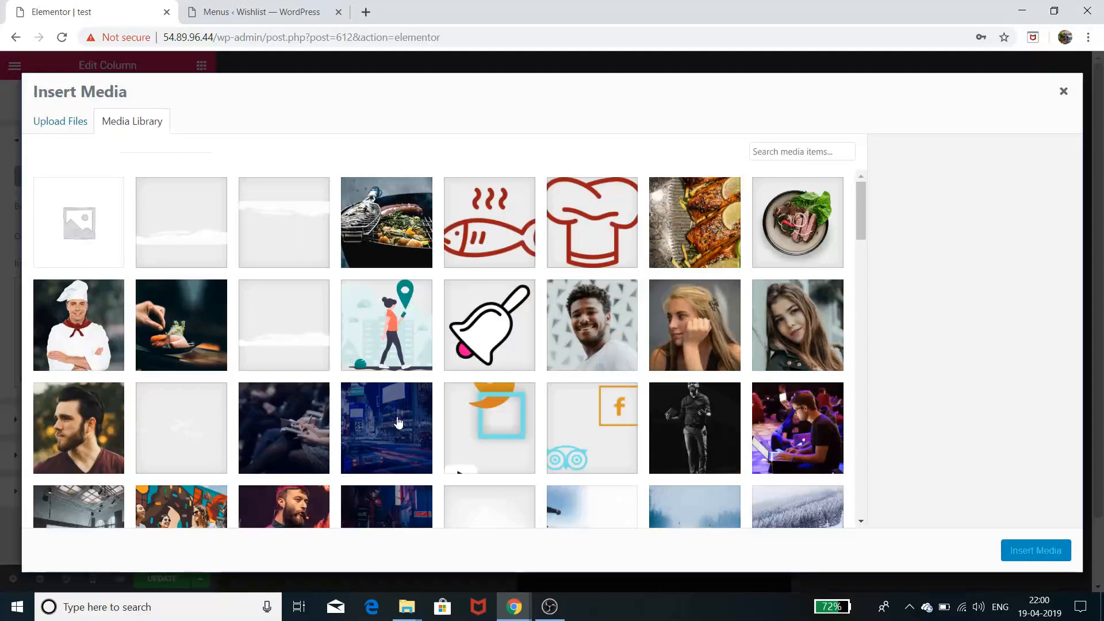
scroll(397, 419, down, 7)
scroll(418, 420, down, 5)
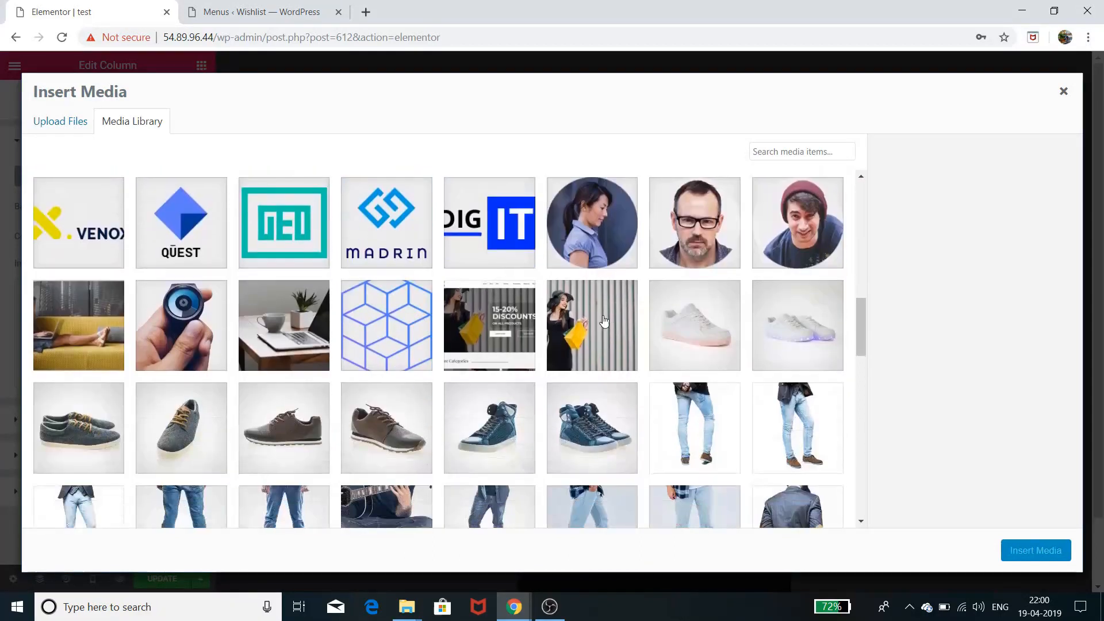
click(604, 320)
click(603, 320)
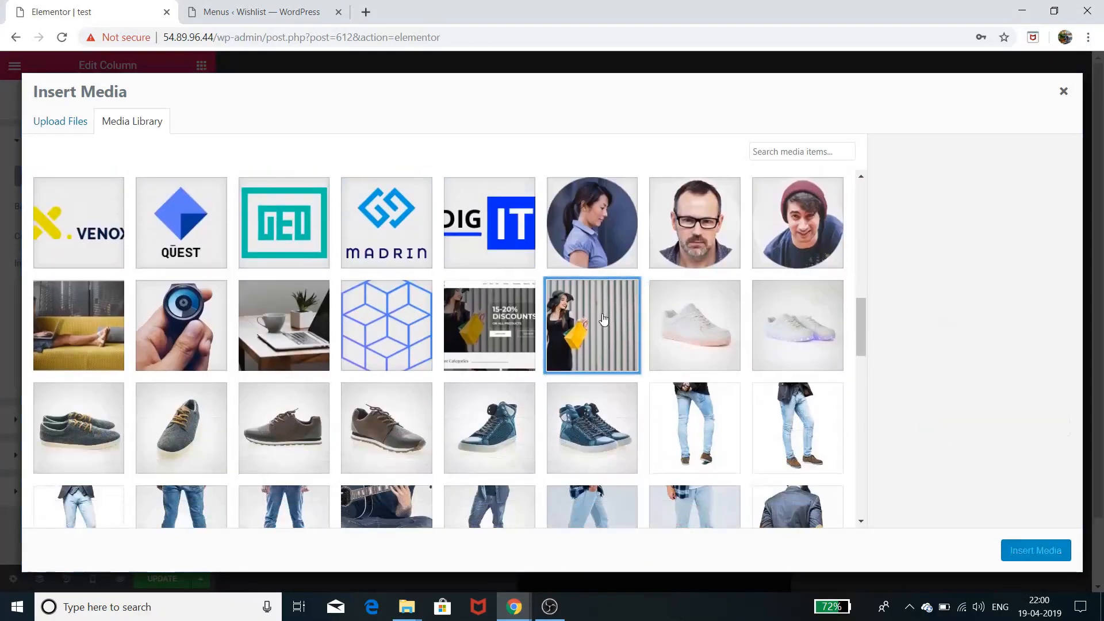
click(603, 319)
click(1038, 555)
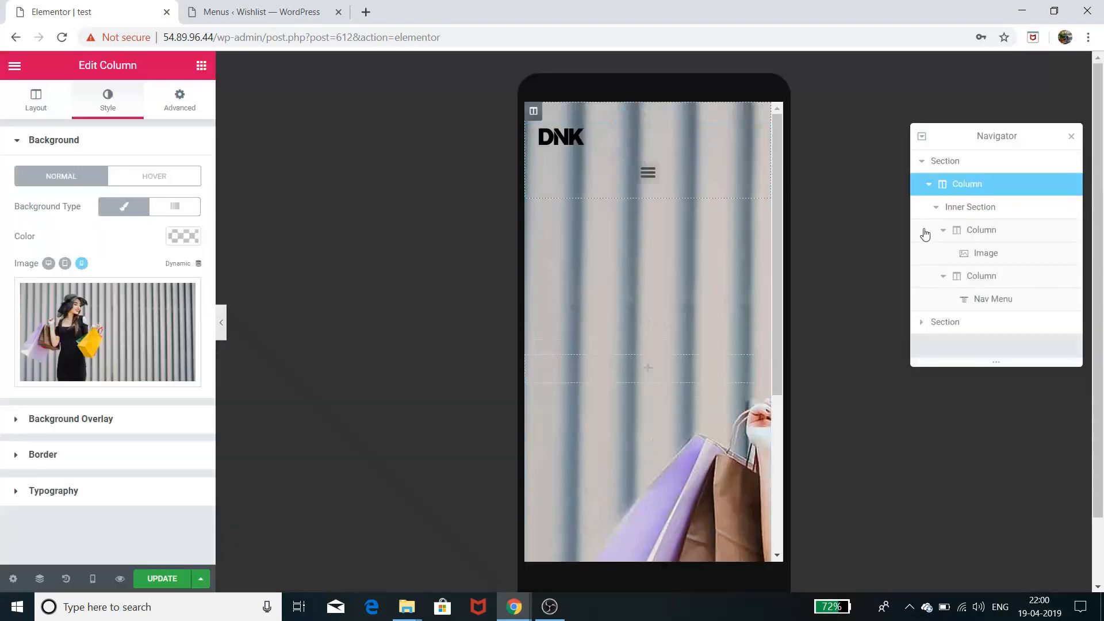
Give the banner section the home-banner1-free-img image from the media library as its mobile background.
click(955, 323)
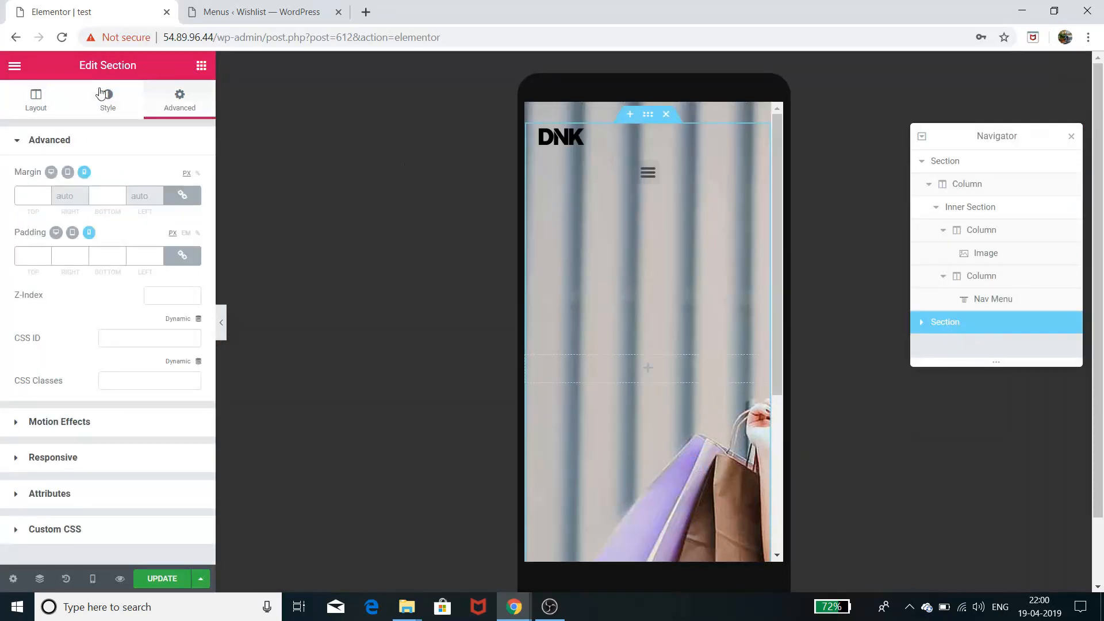
click(36, 105)
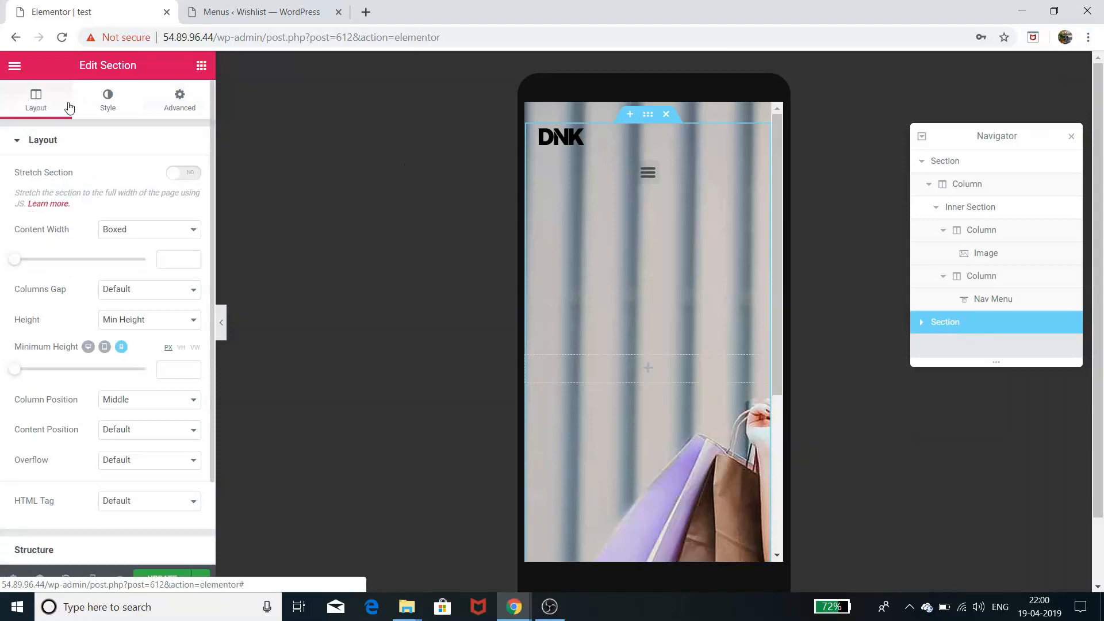
click(989, 191)
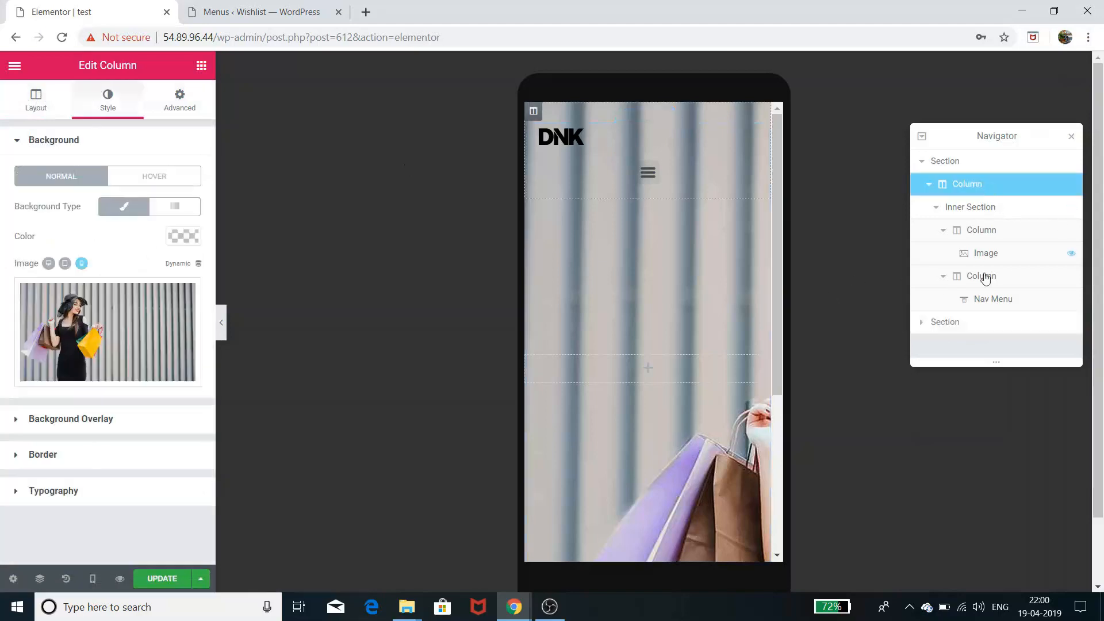
click(981, 325)
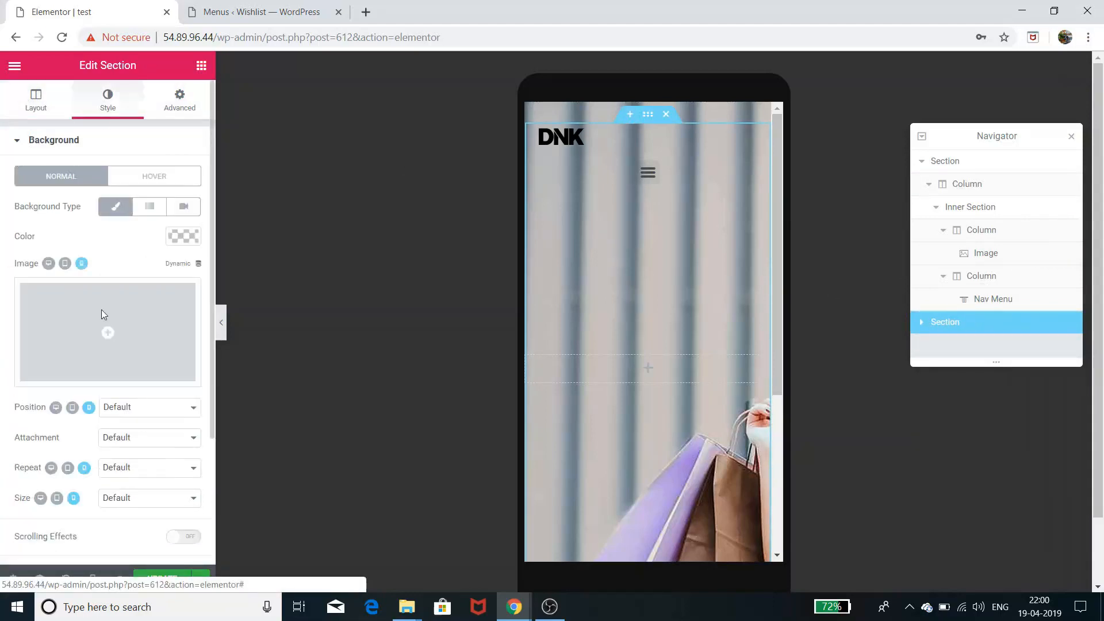
click(108, 334)
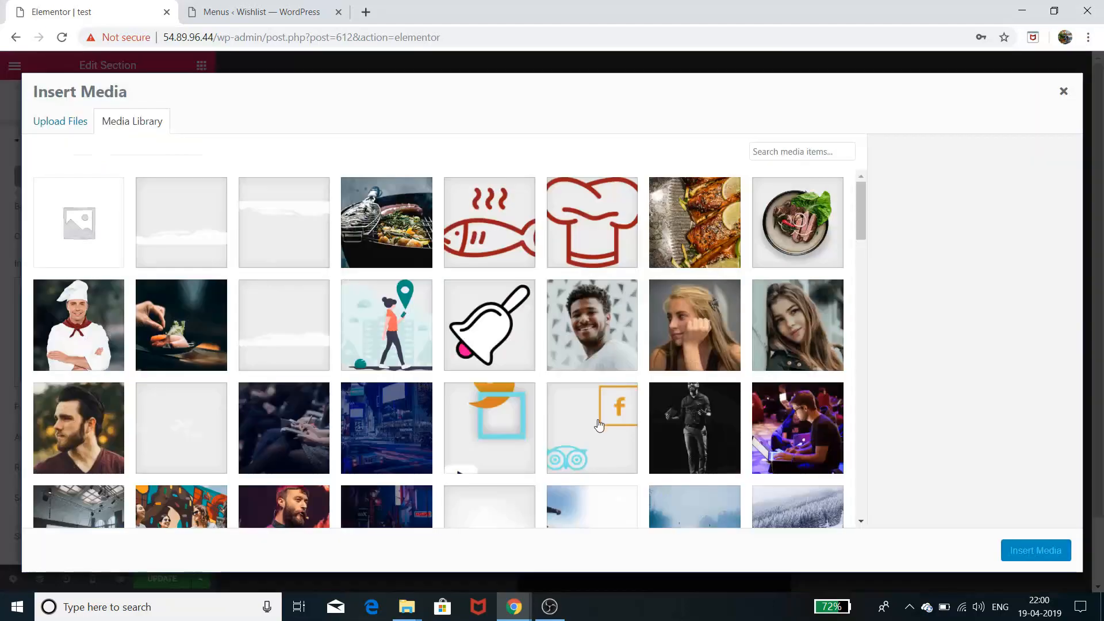
scroll(599, 425, down, 8)
scroll(599, 424, down, 5)
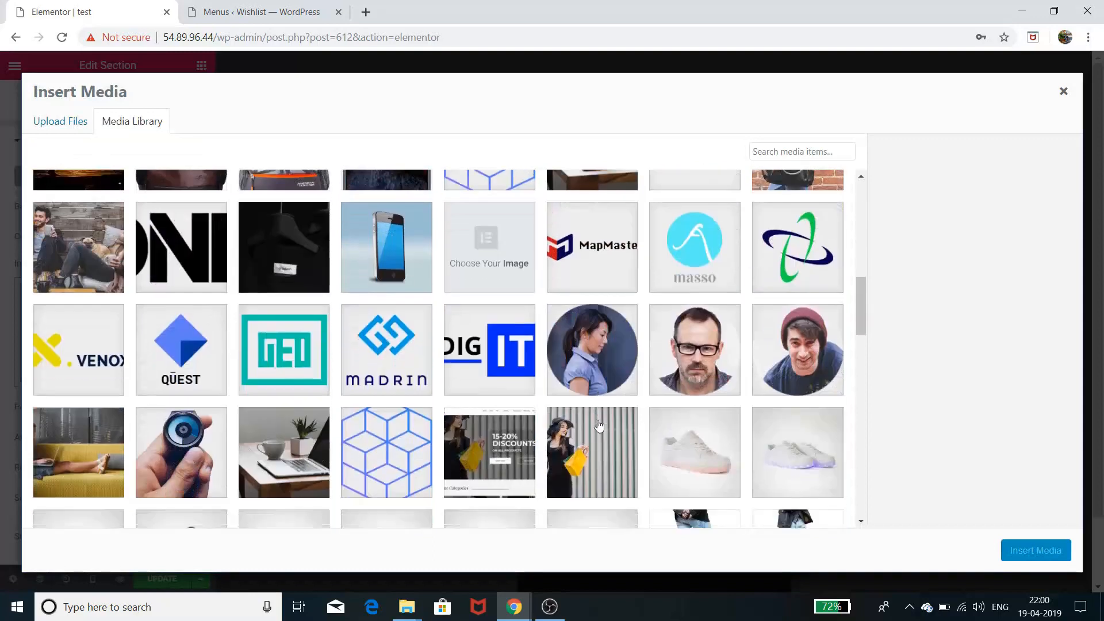
click(579, 328)
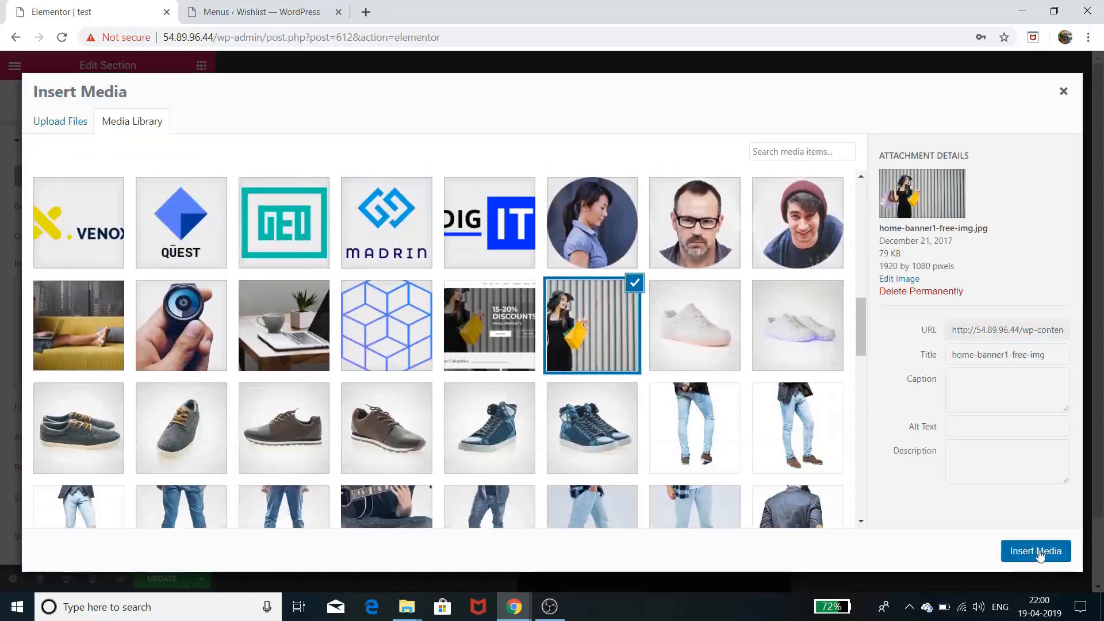
click(1039, 551)
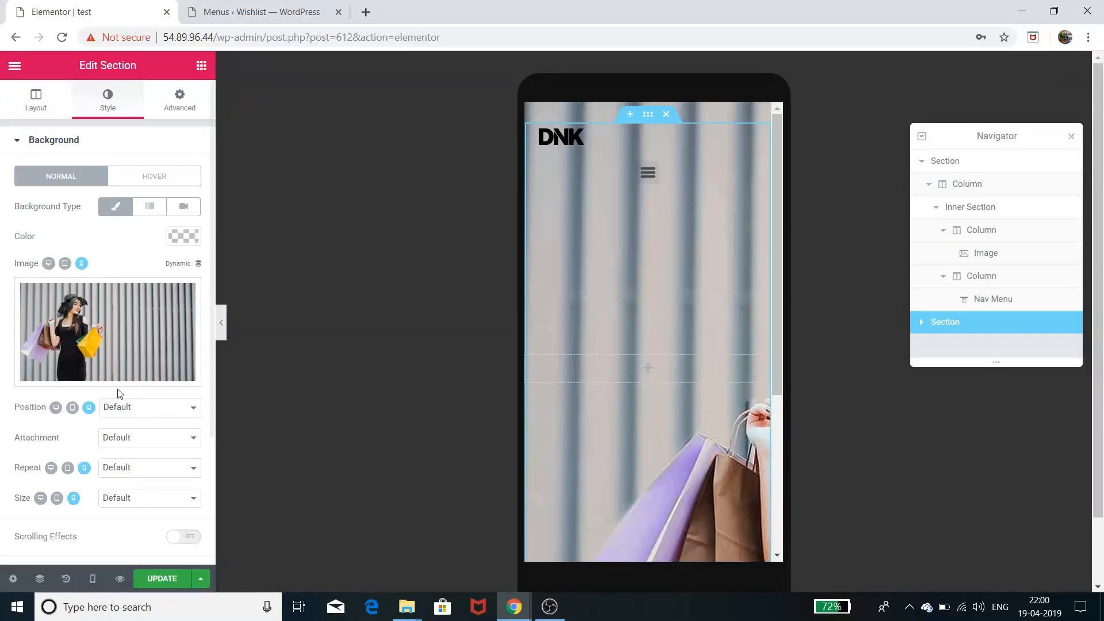
Set the banner section's mobile background position to Custom with an X Position of -396 px.
click(153, 415)
click(154, 436)
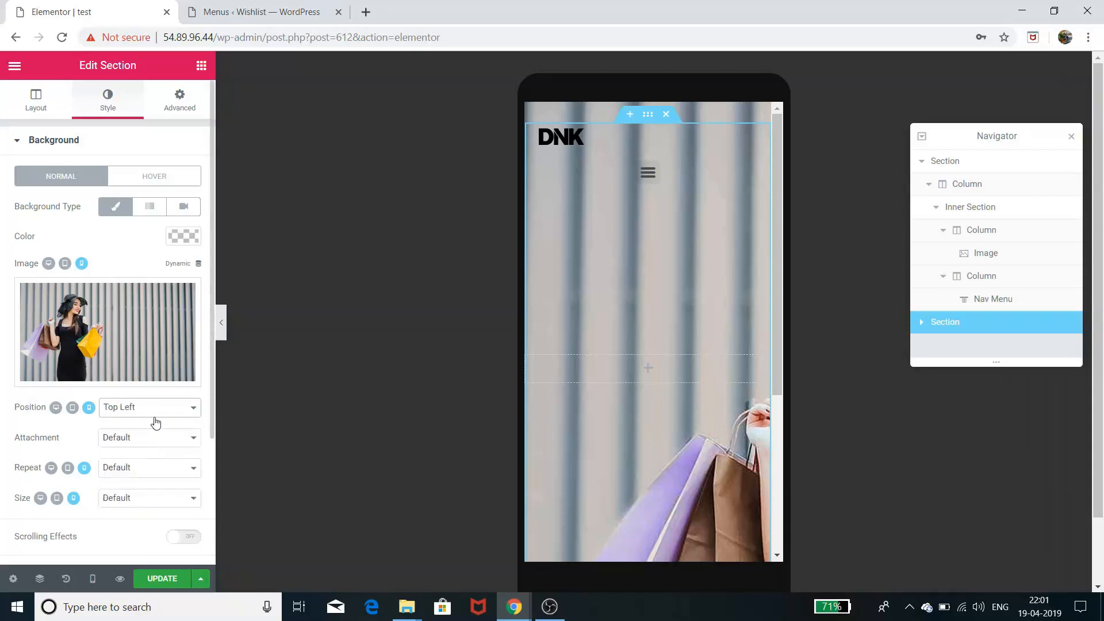
click(161, 410)
click(164, 466)
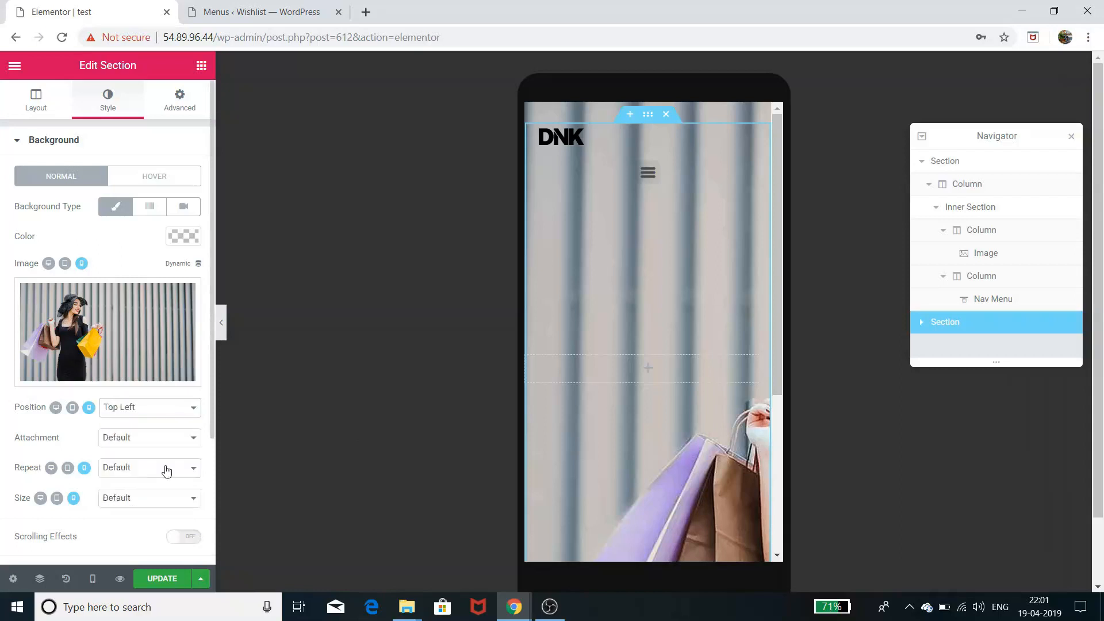
click(161, 409)
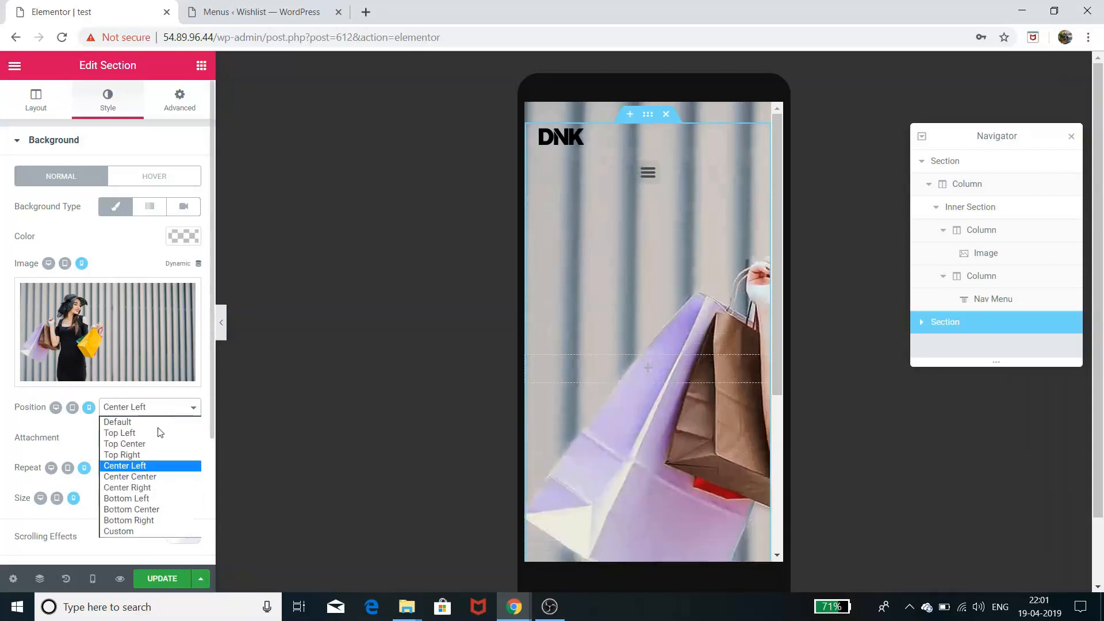
click(149, 531)
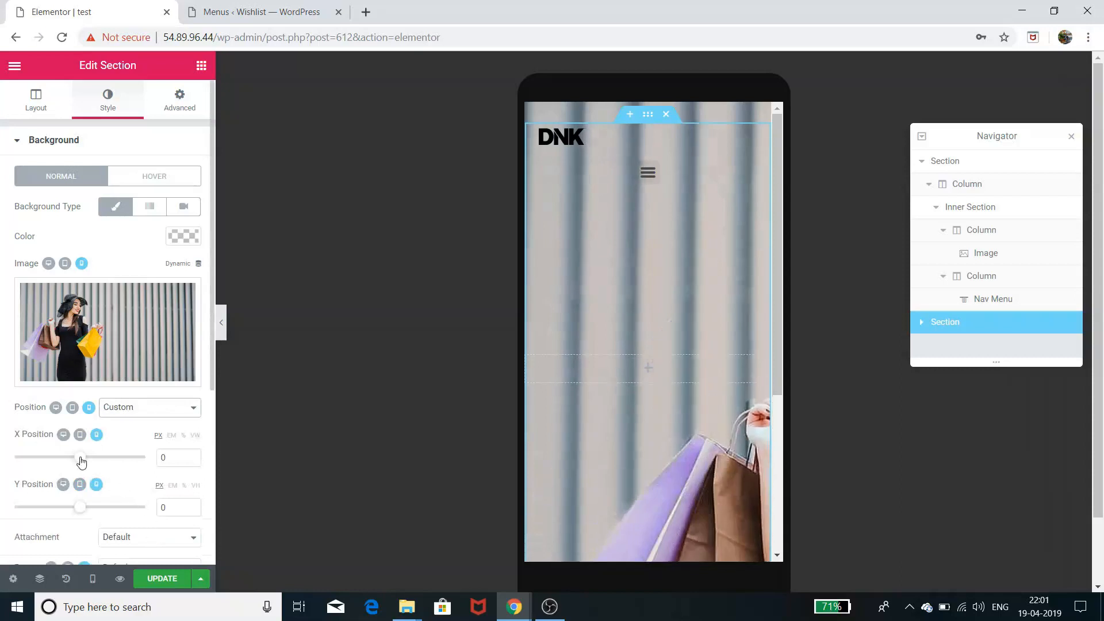
drag(81, 461, 49, 465)
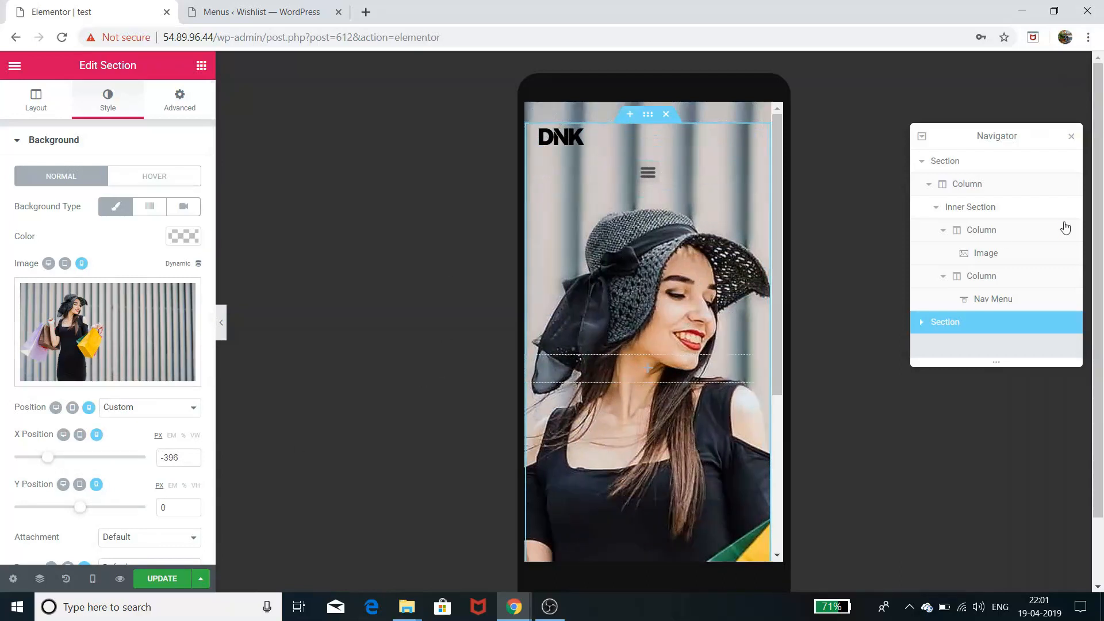
Remove the mobile background image from the header section's outer column.
click(996, 186)
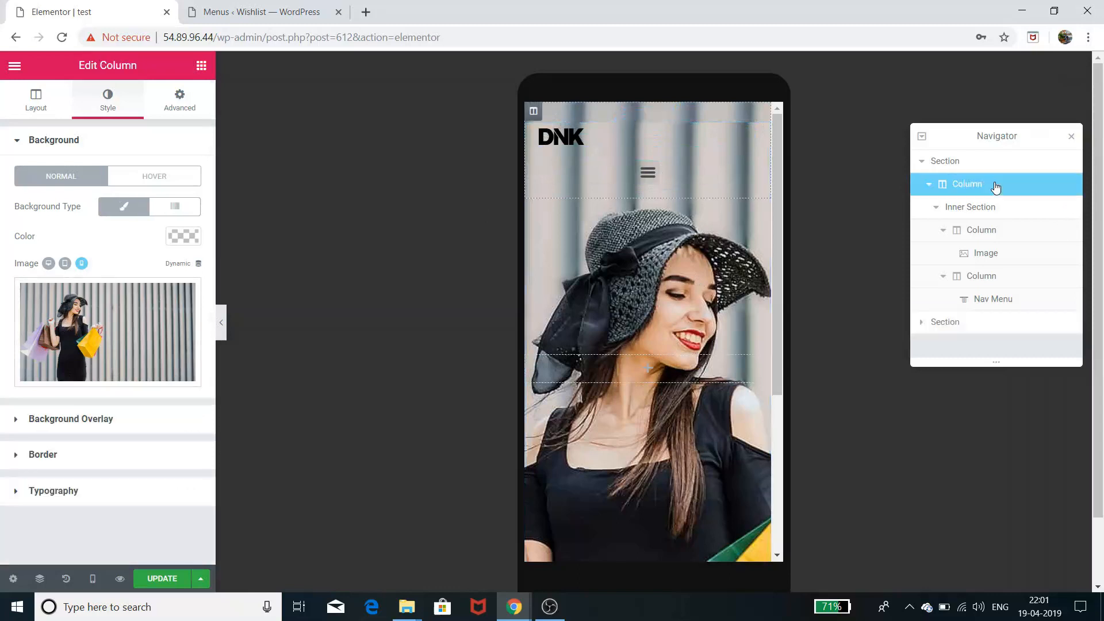
click(119, 371)
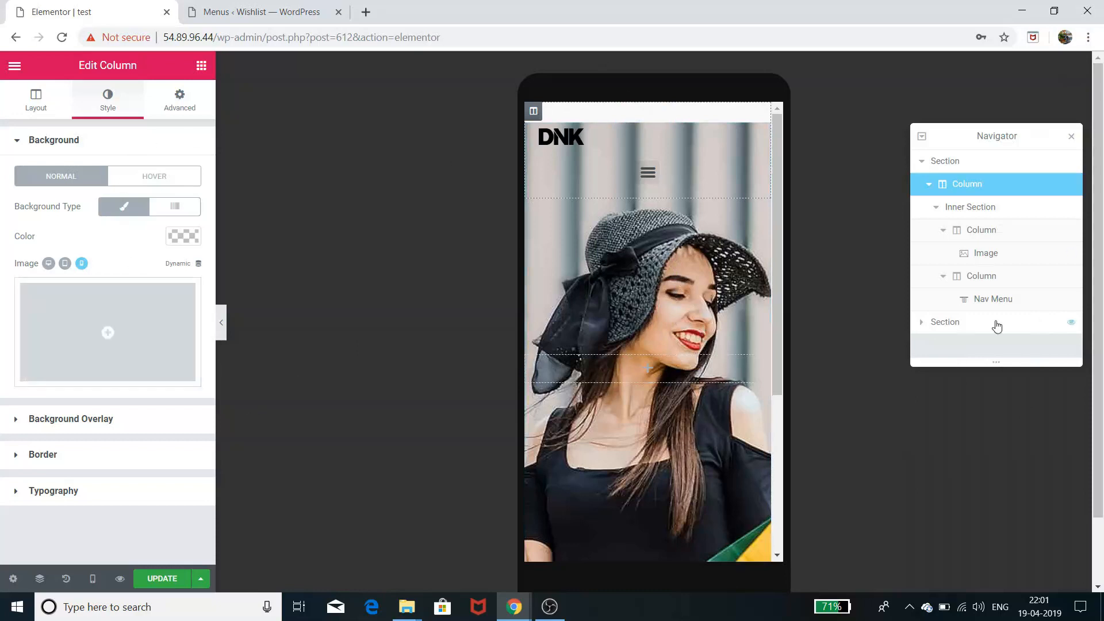
Unlink the banner section's mobile margins and set the top margin to -137 px.
click(976, 326)
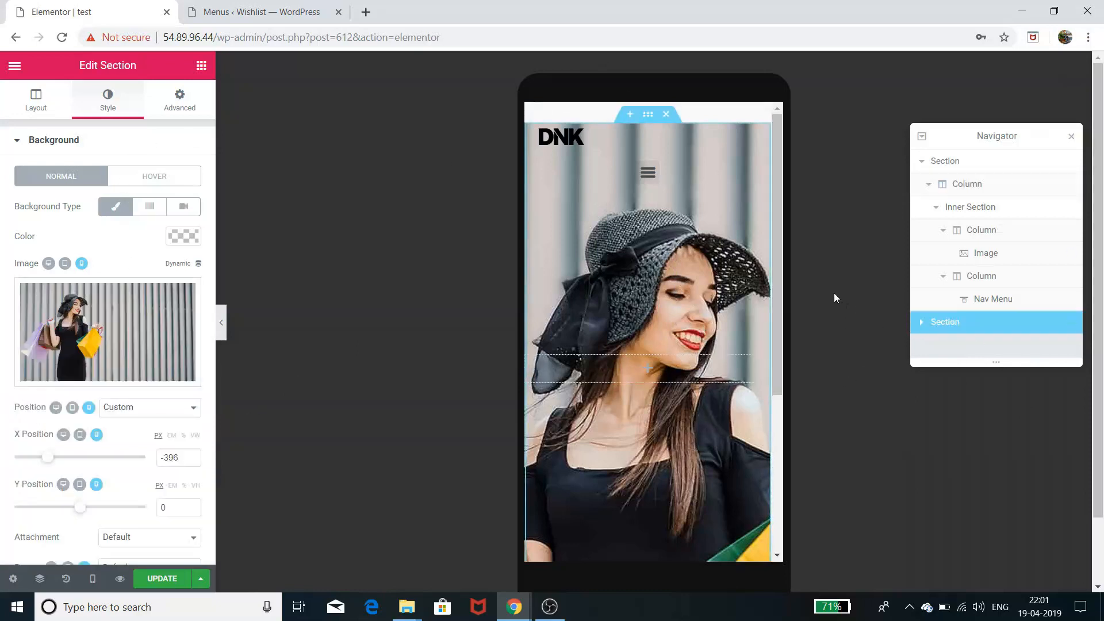
click(180, 102)
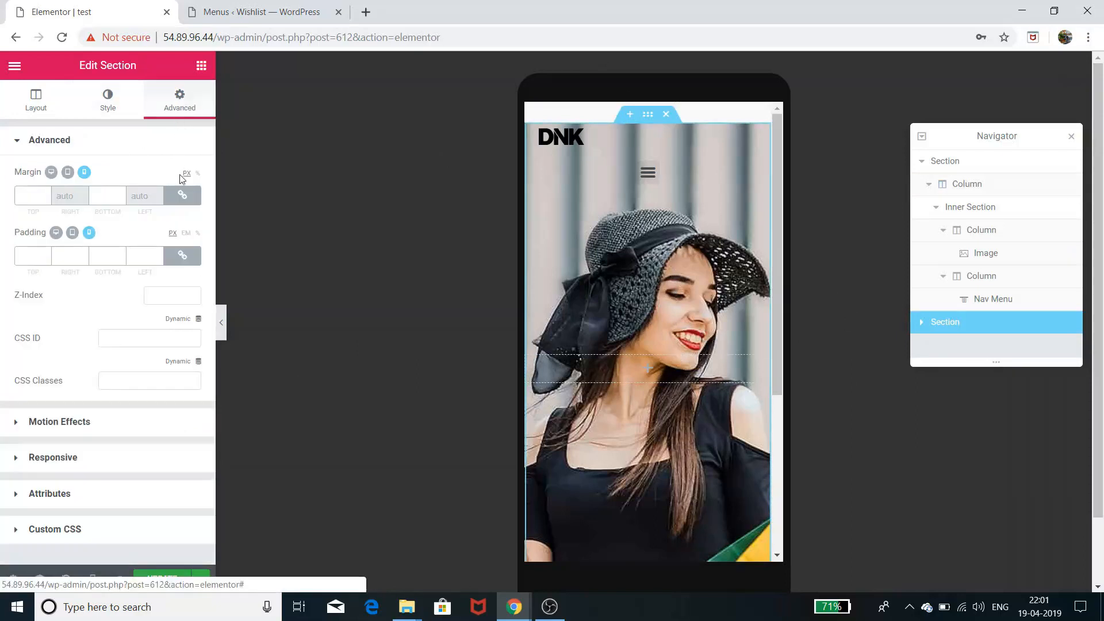
click(183, 195)
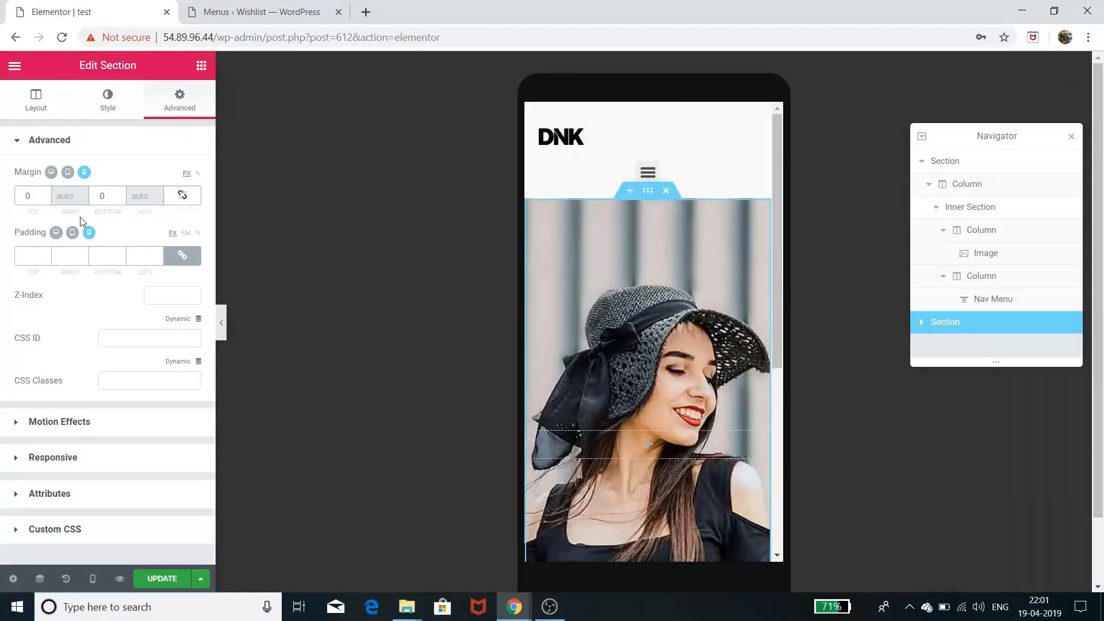
click(47, 199)
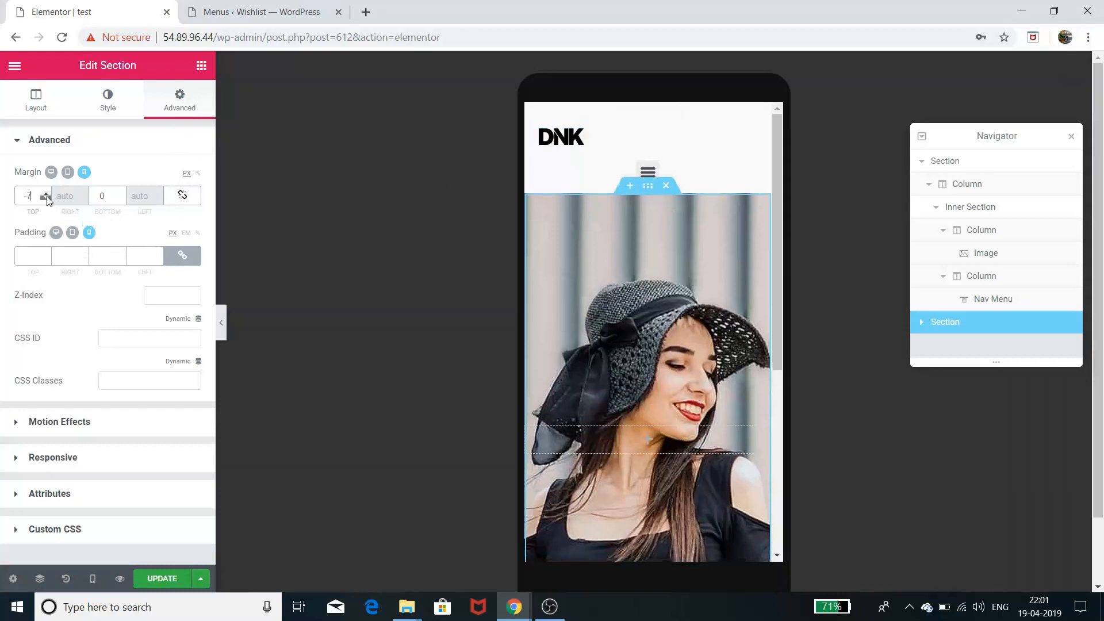
drag(47, 200, 49, 199)
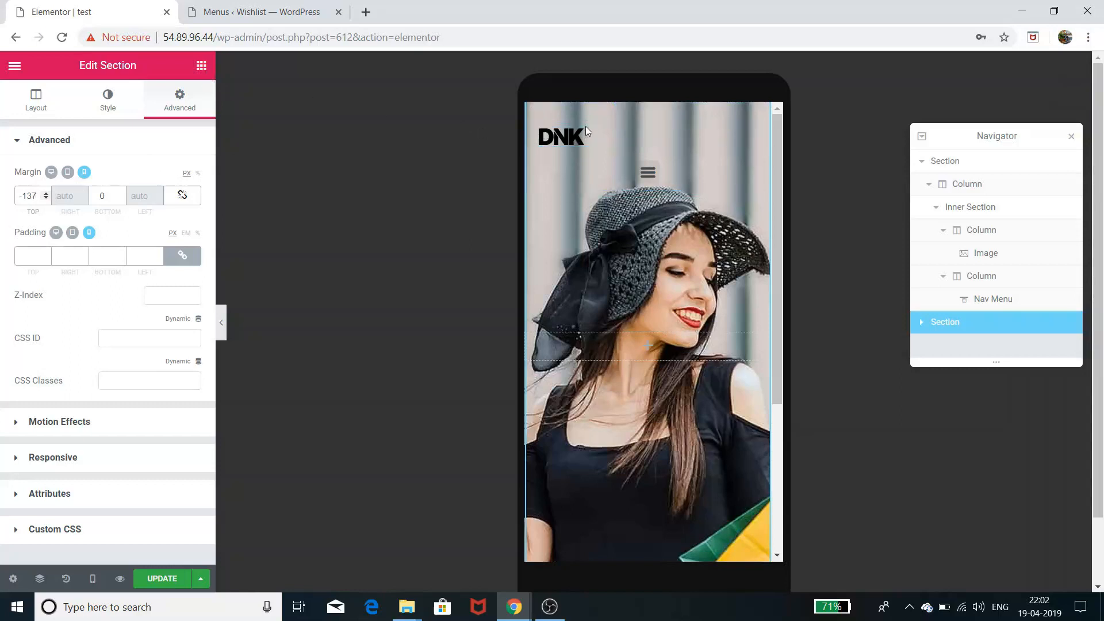
Center-align the DNK logo image for mobile.
click(998, 253)
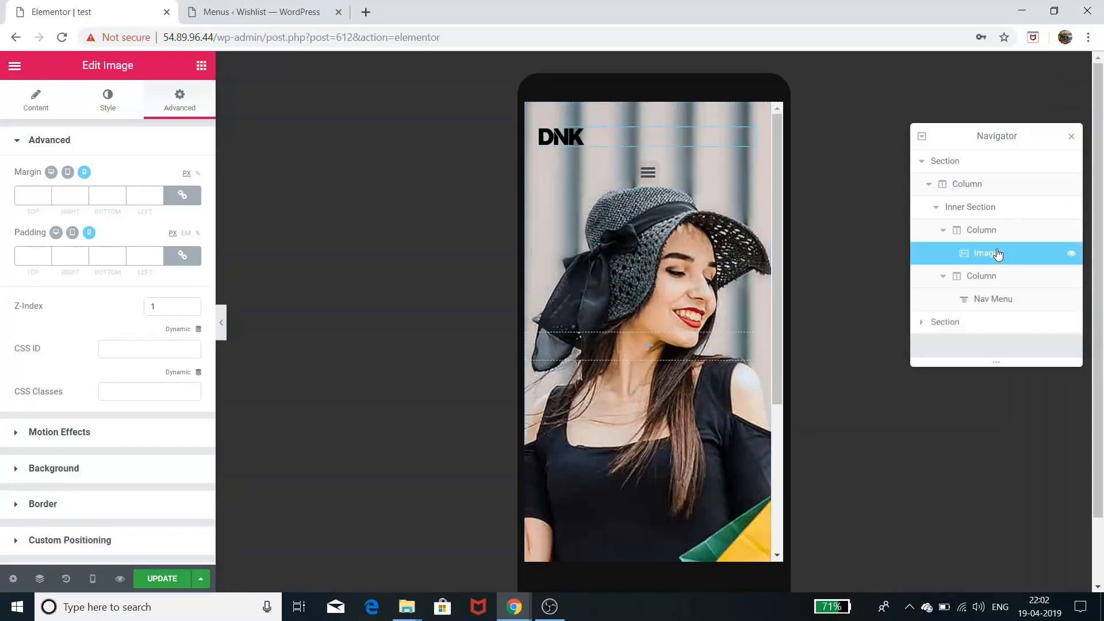
click(36, 99)
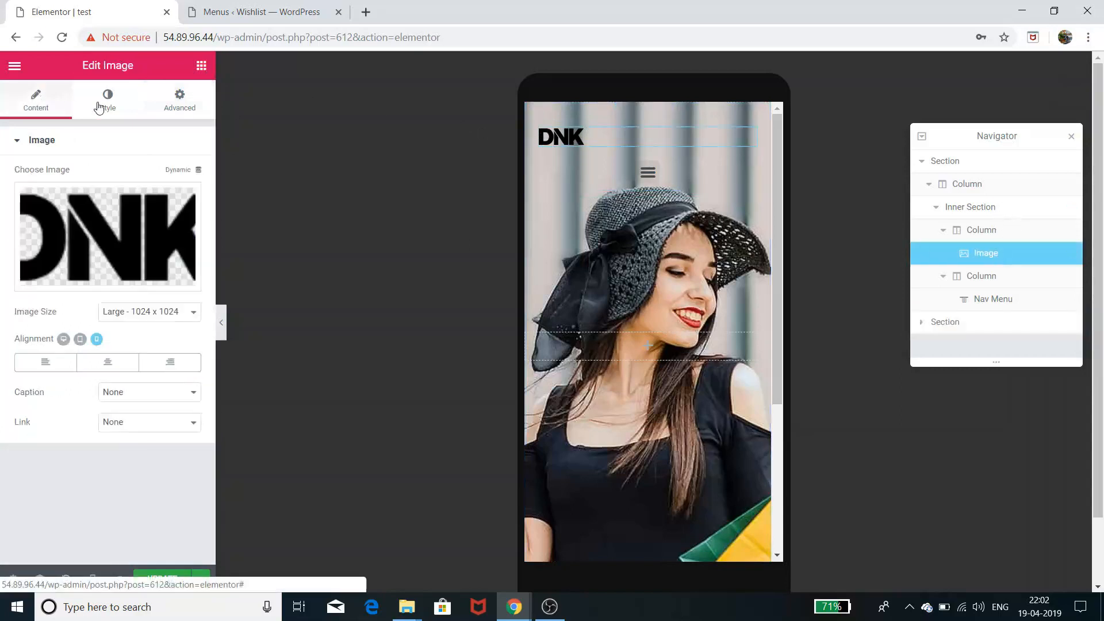
click(110, 103)
click(45, 111)
click(109, 363)
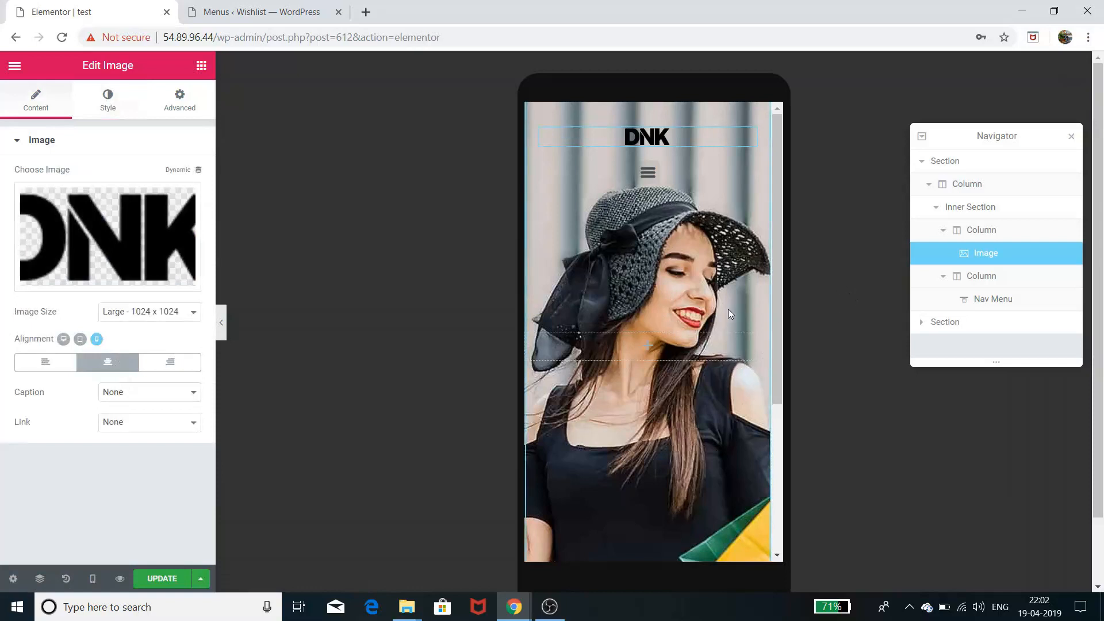
Compare the header and banner in the Desktop, Tablet and Mobile previews, ending in the Mobile preview.
click(91, 586)
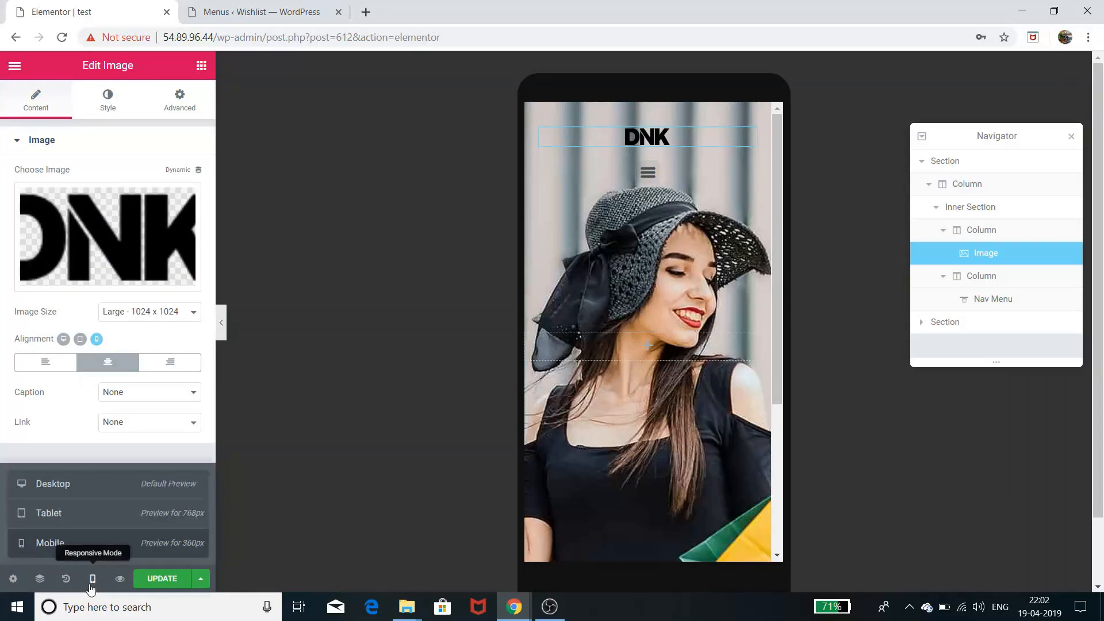
click(99, 490)
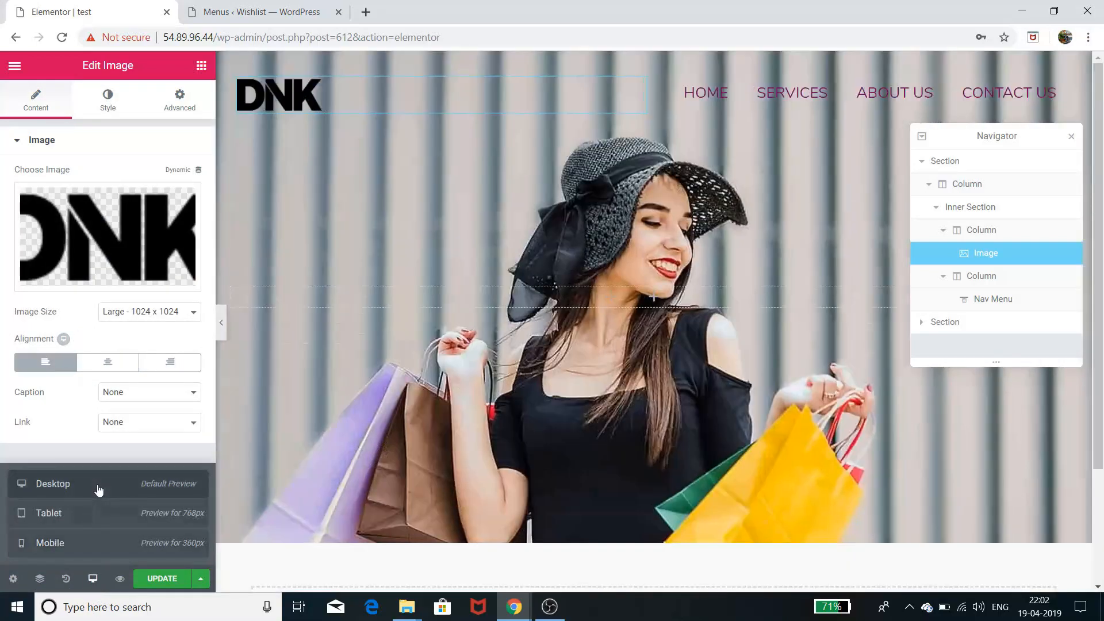
click(91, 517)
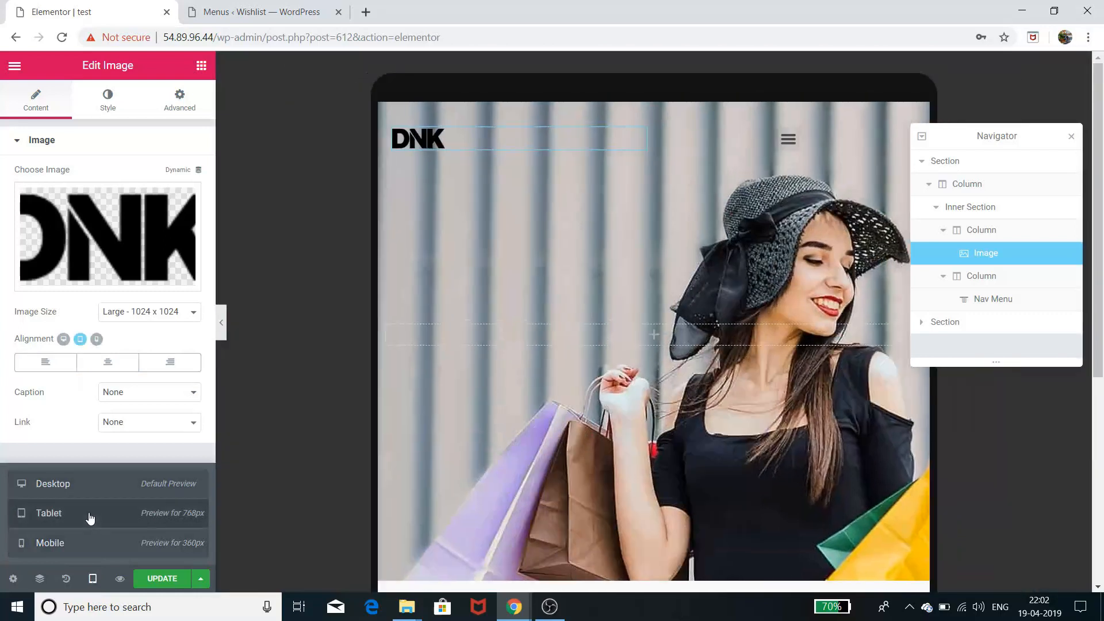
click(81, 545)
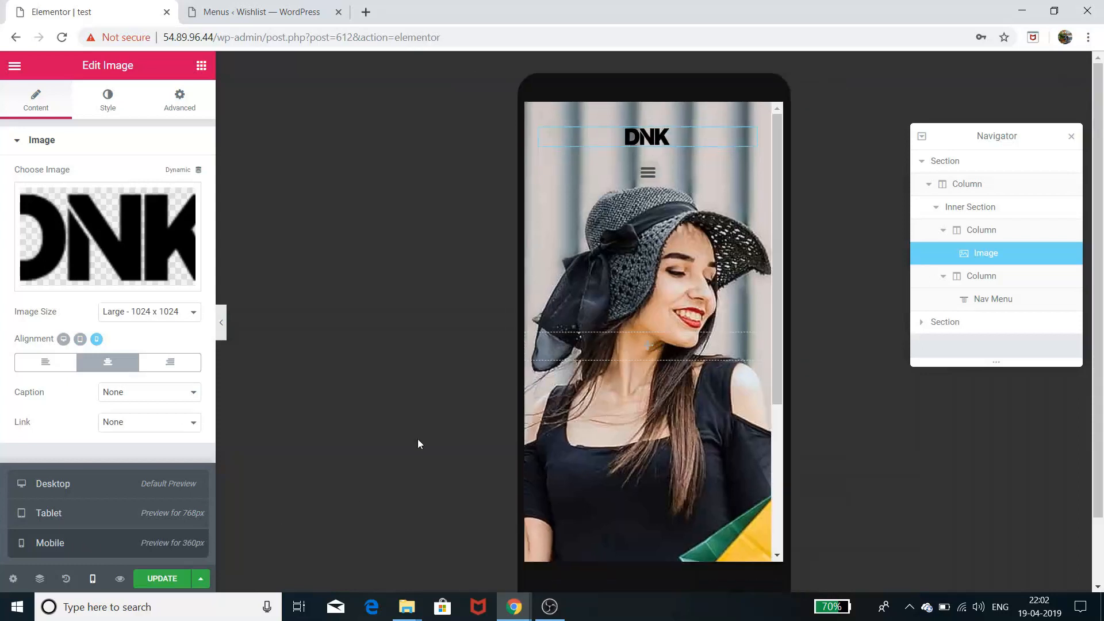
Test opening and closing the Nav Menu's hamburger dropdown in the Mobile preview.
drag(648, 173, 652, 177)
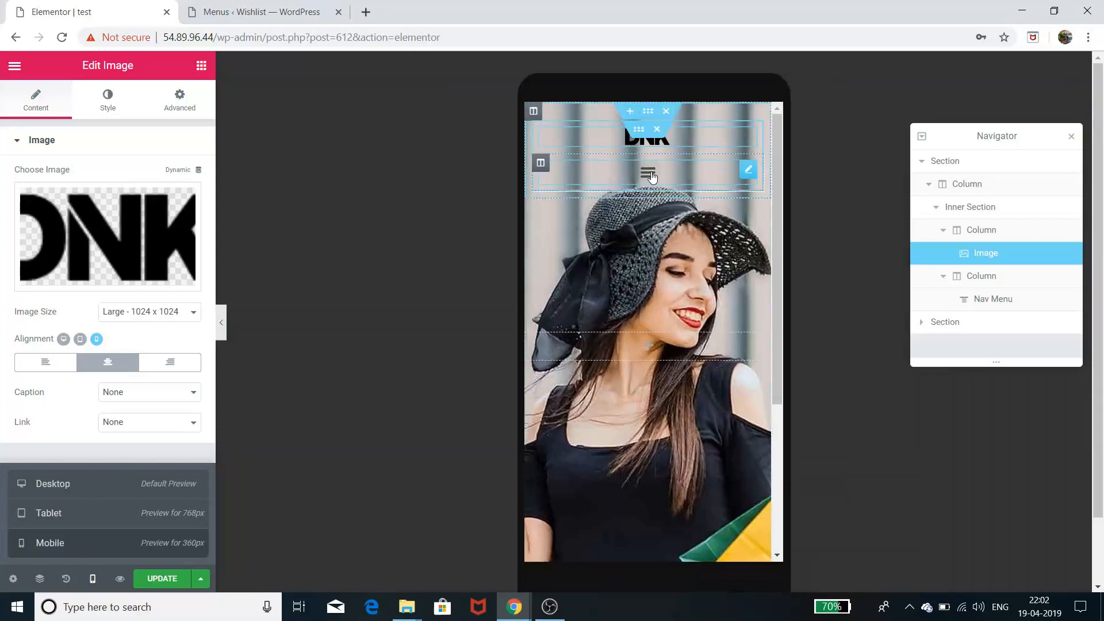
click(648, 172)
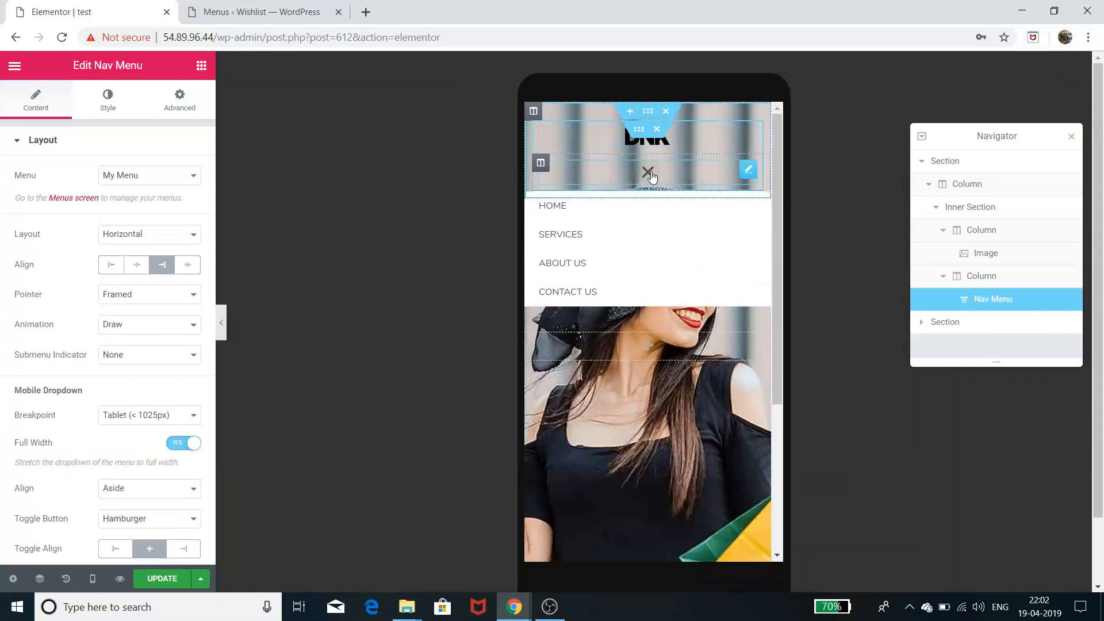
click(648, 172)
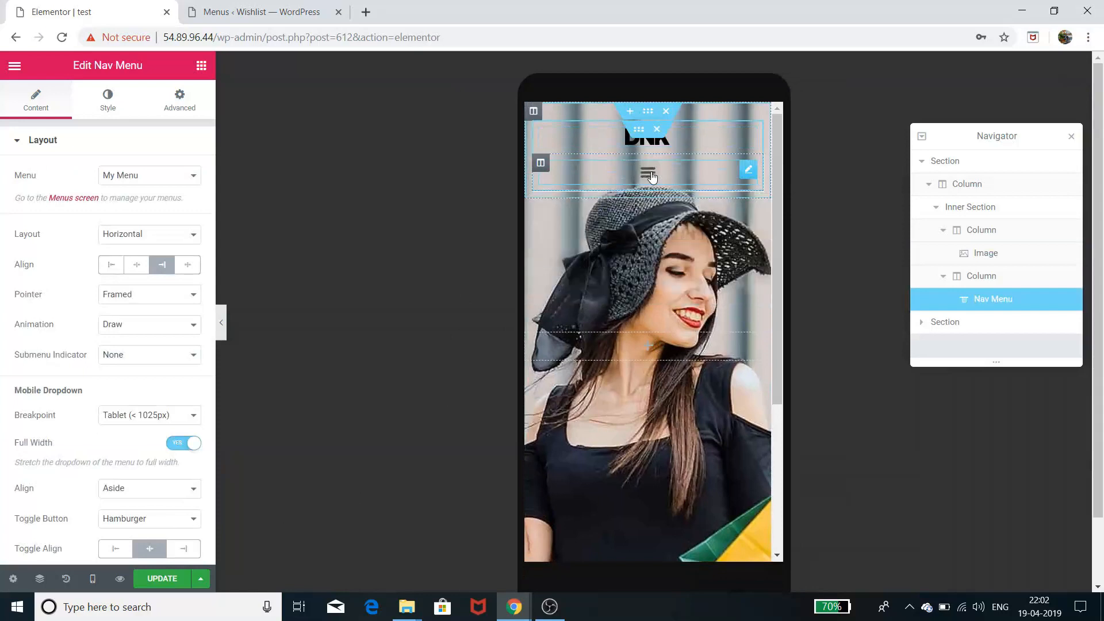
click(649, 173)
click(649, 173)
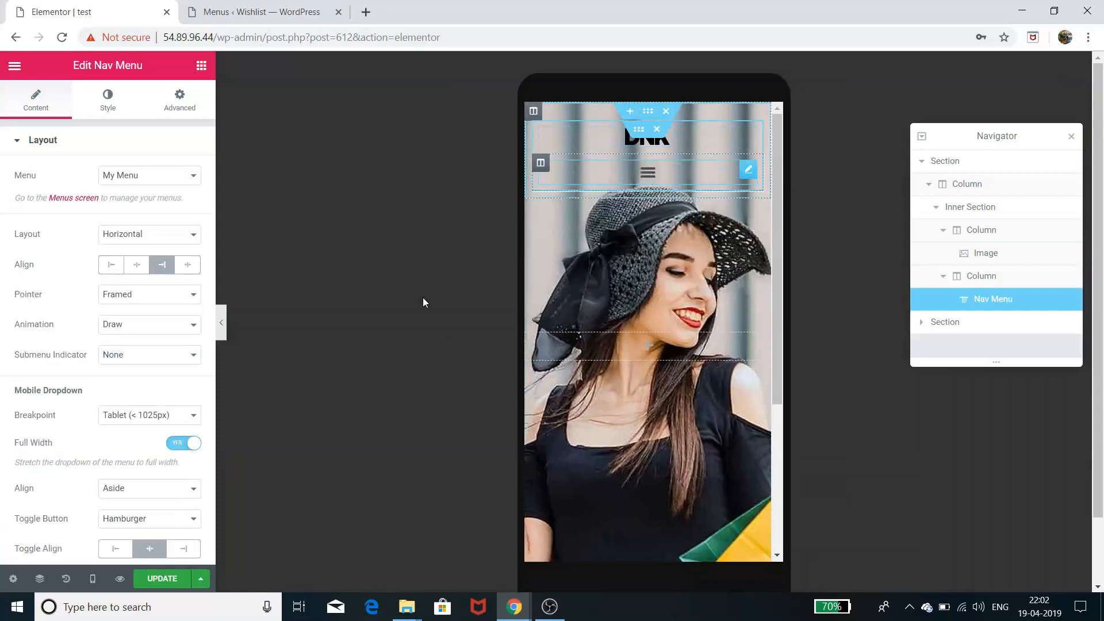
Switch to the Tablet preview and test opening and closing the hamburger dropdown.
click(90, 579)
click(89, 514)
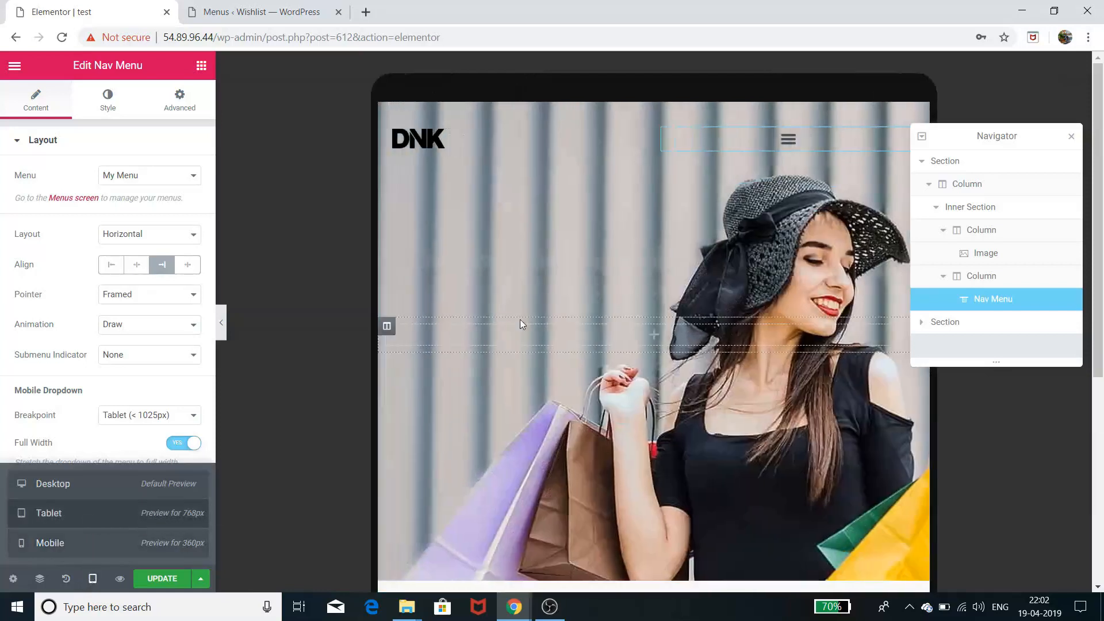
click(796, 141)
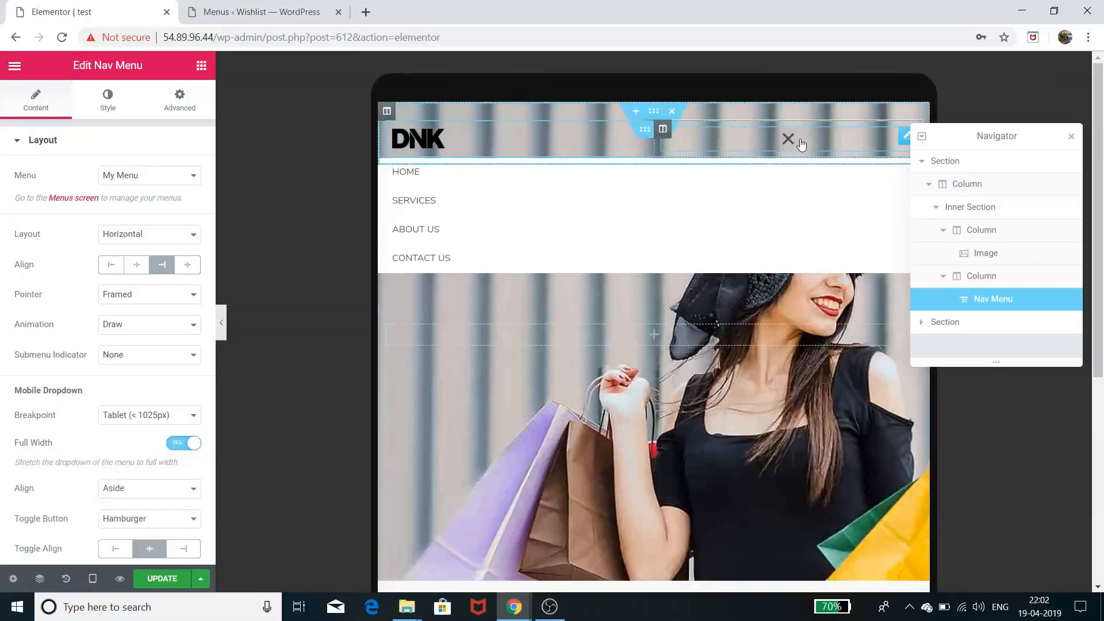
click(788, 139)
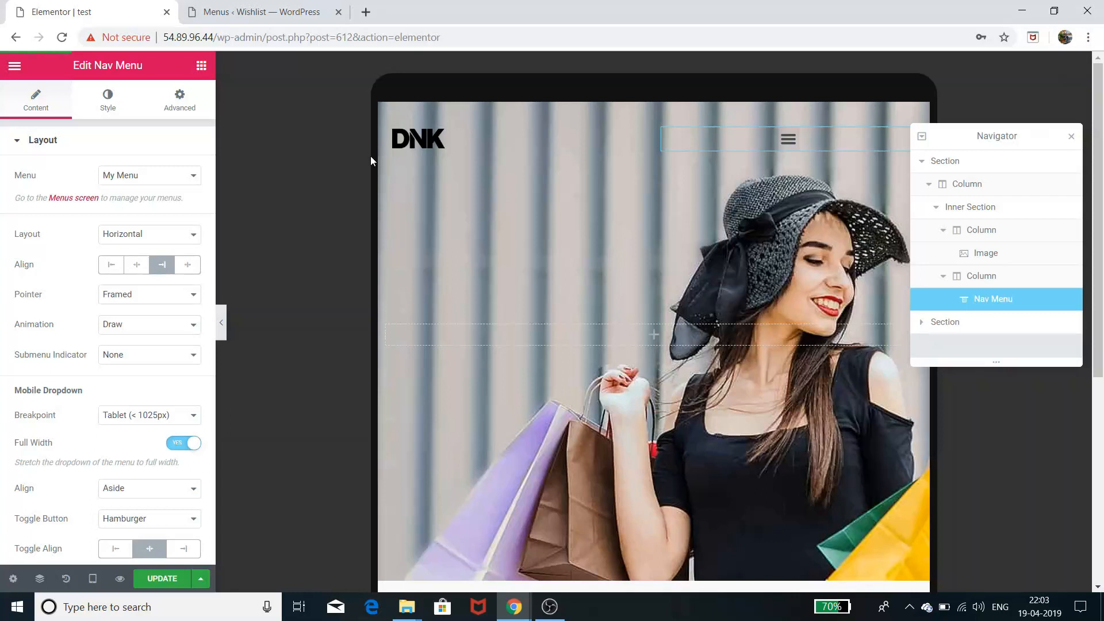
Look through the available Basic and Pro widgets and return to the Desktop preview.
click(92, 579)
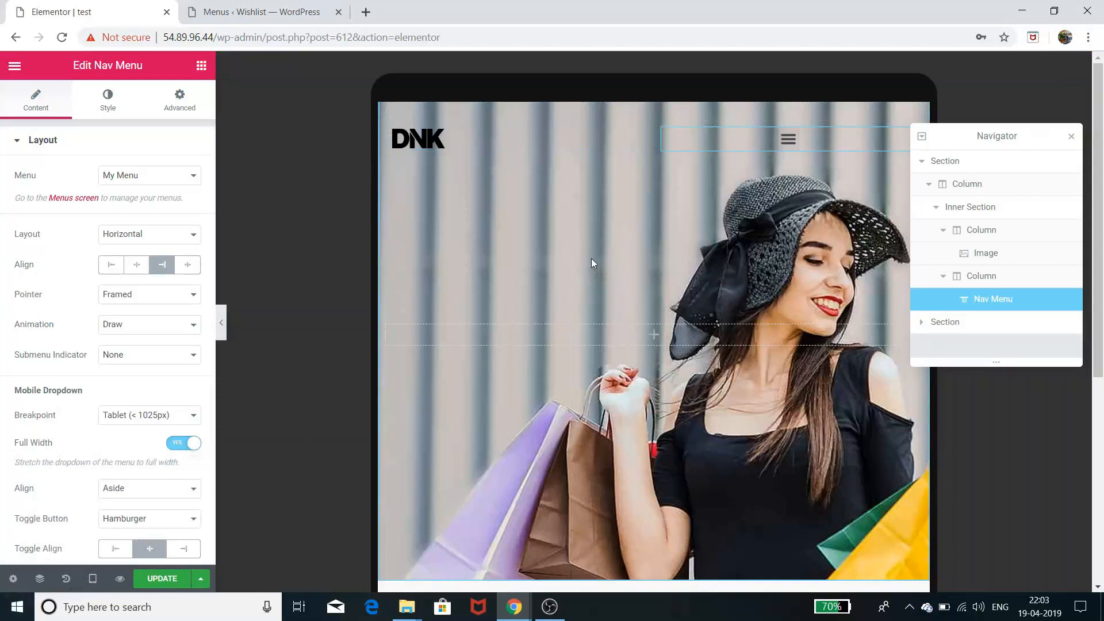
click(202, 66)
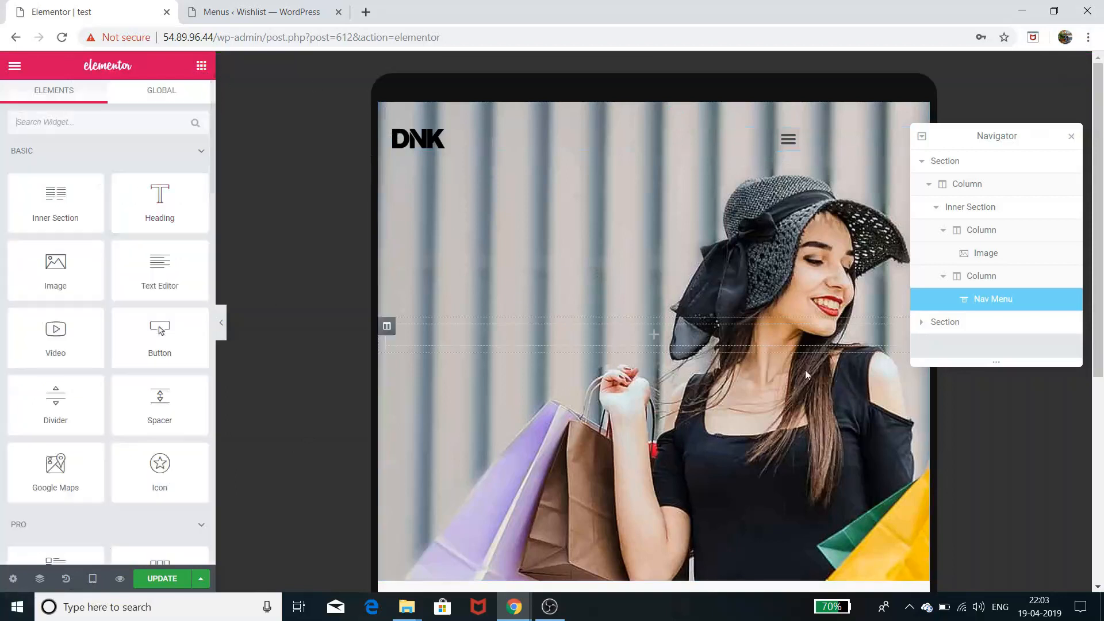
scroll(171, 388, down, 5)
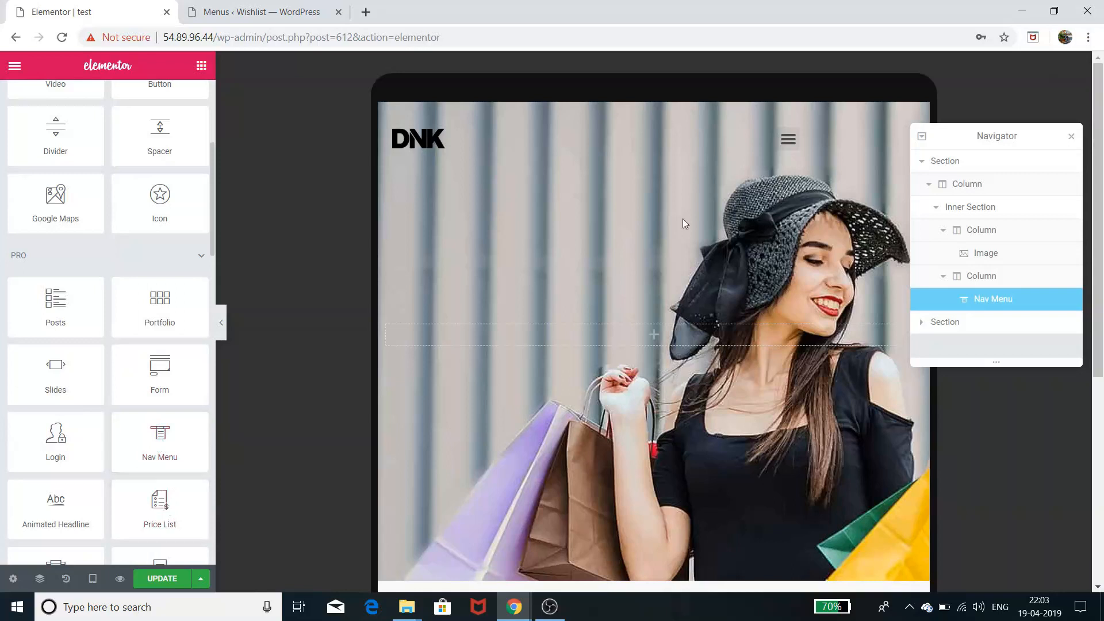
click(92, 579)
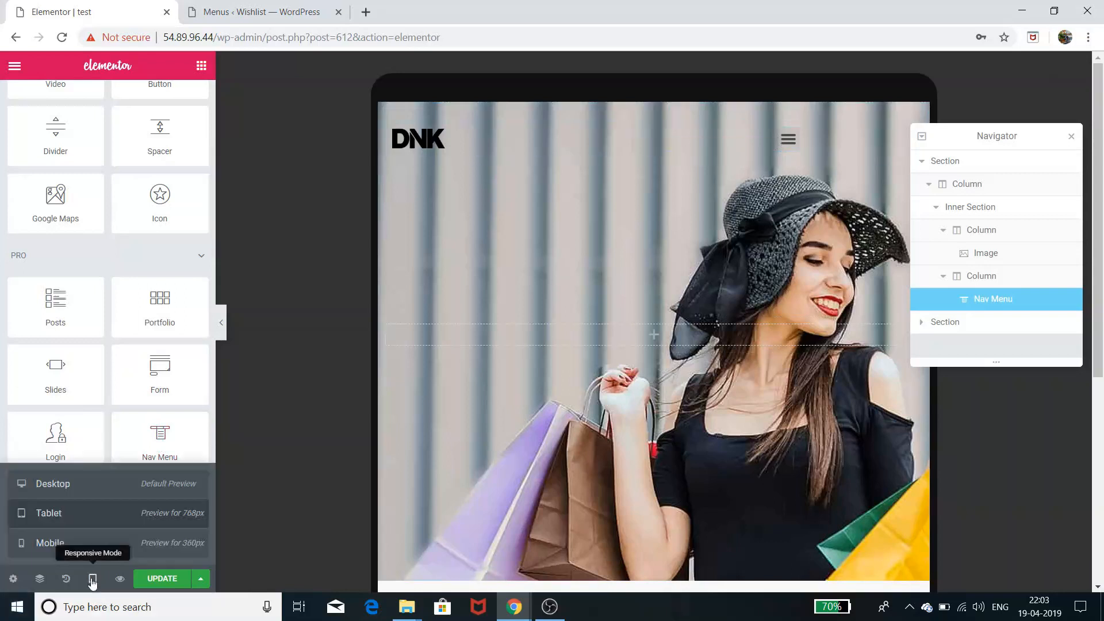
click(106, 487)
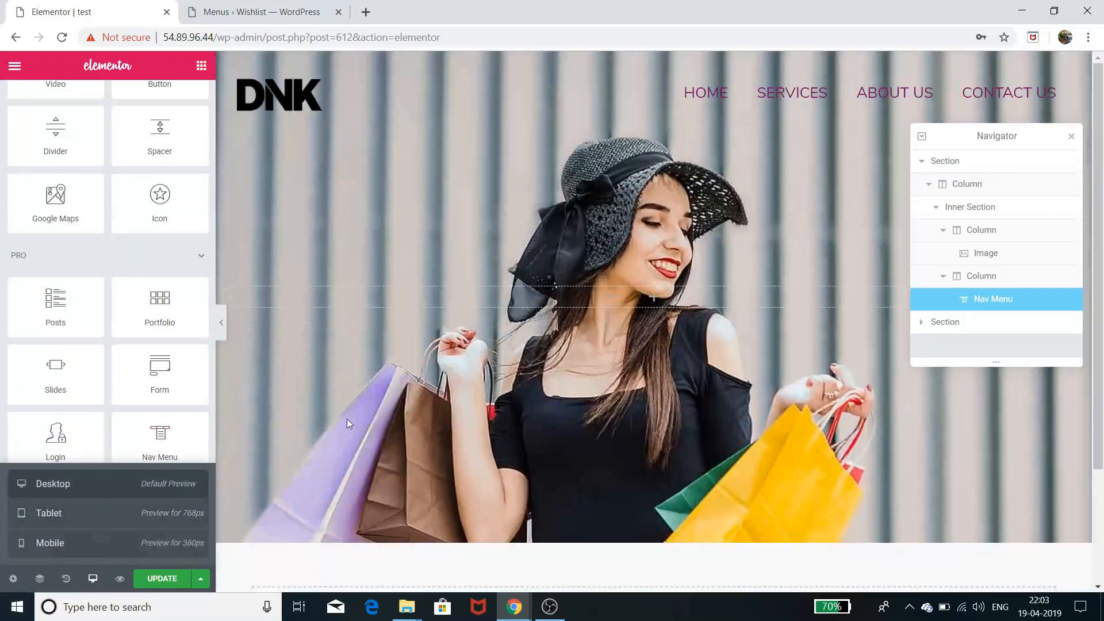